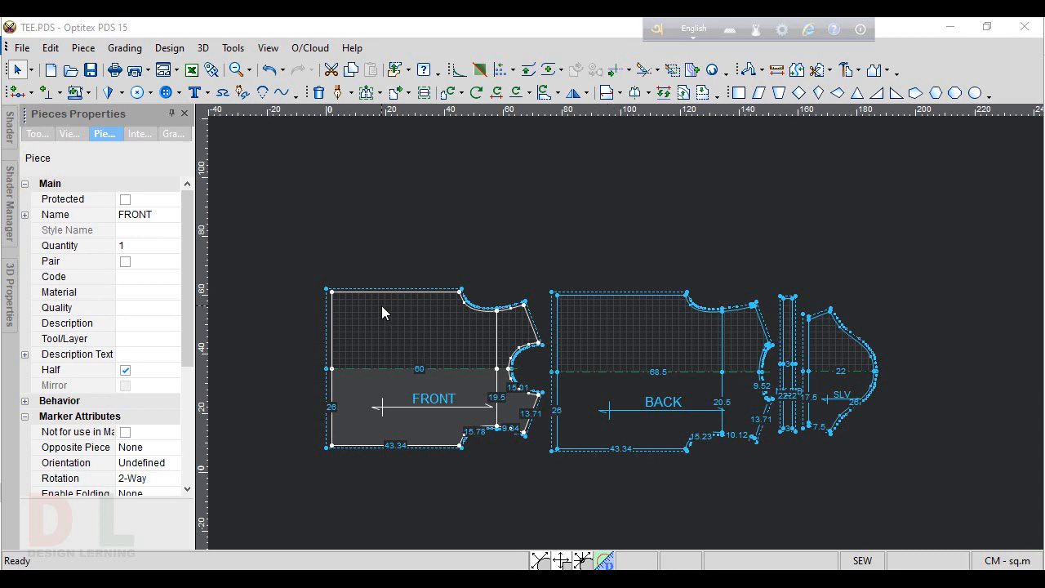
Step: Check the size chart in the crew neck tee PDF and, in the Sizes Table for all four pieces, name the base size M
key(alt+Tab)
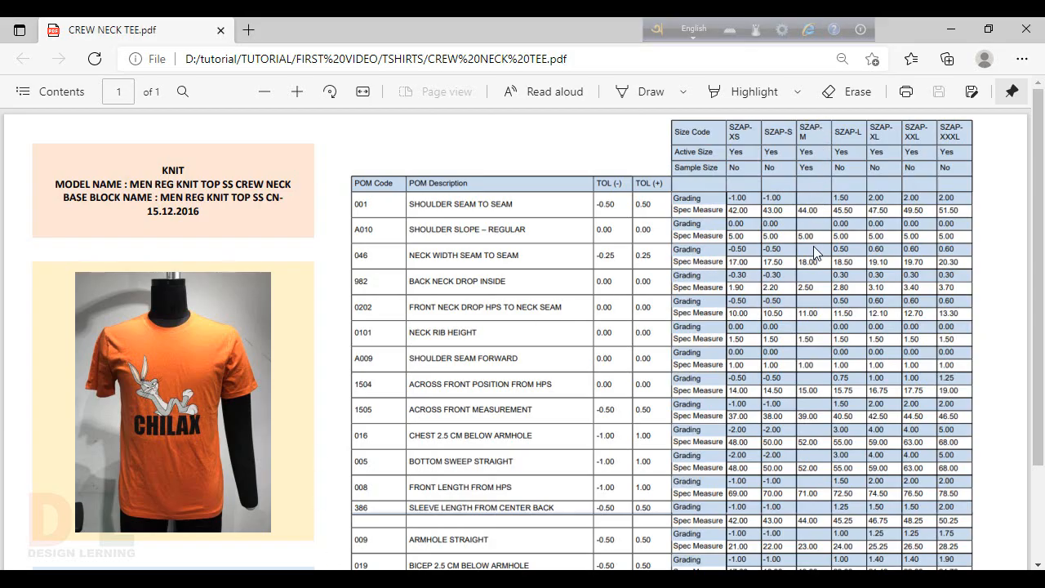
key(alt+Tab)
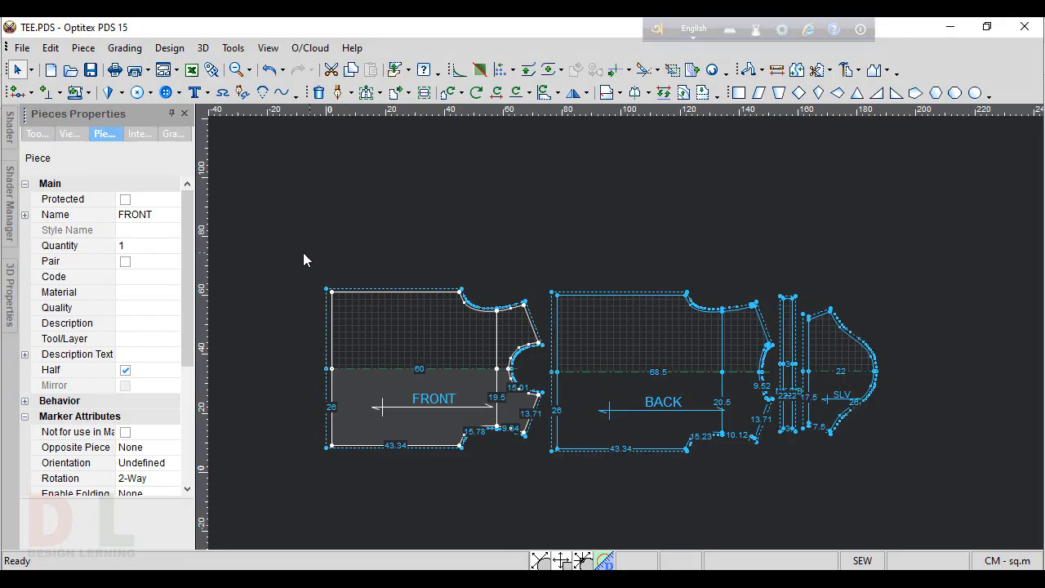
drag(303, 254, 907, 478)
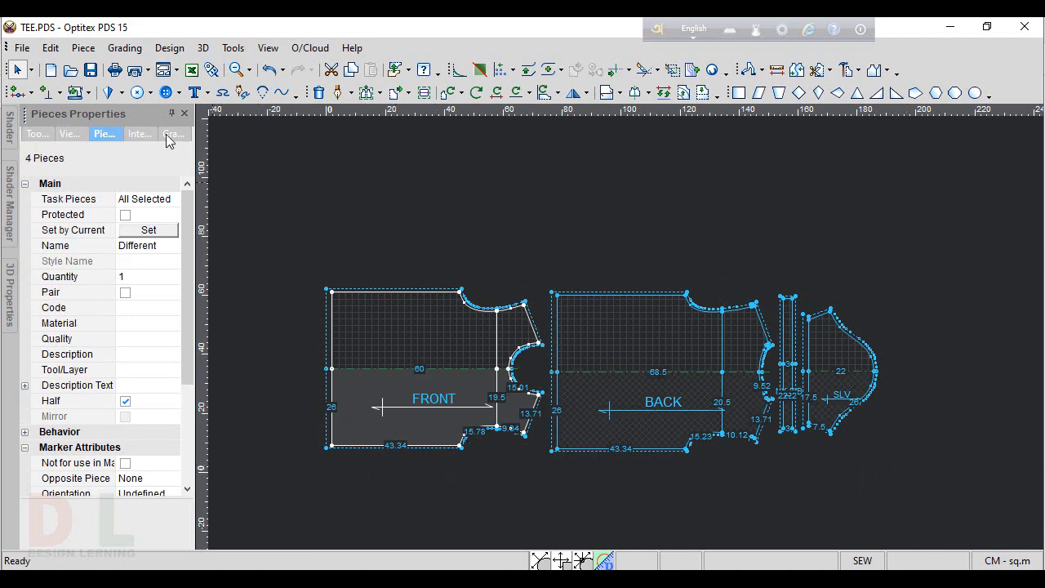
click(124, 48)
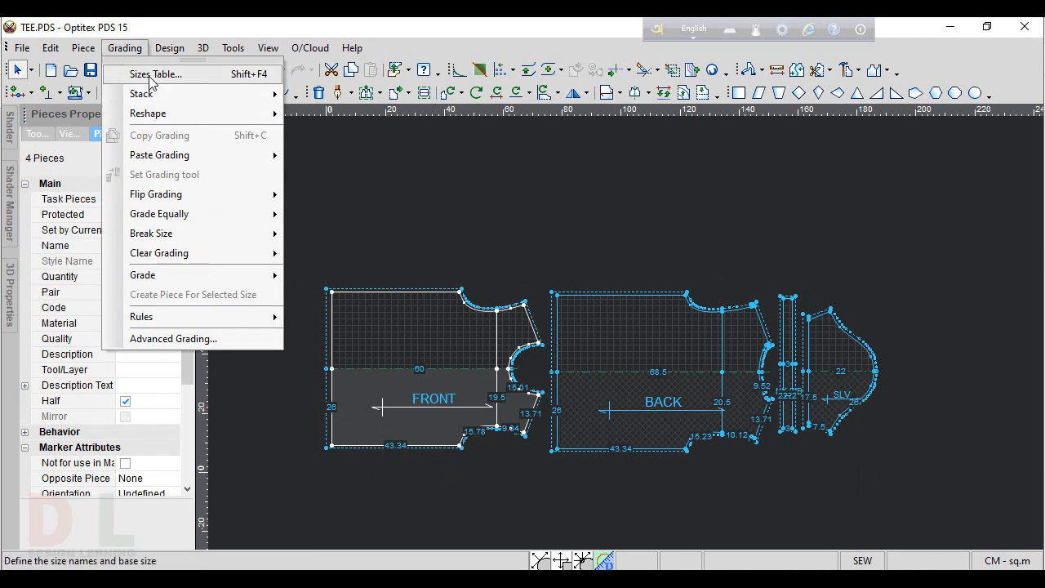
click(149, 75)
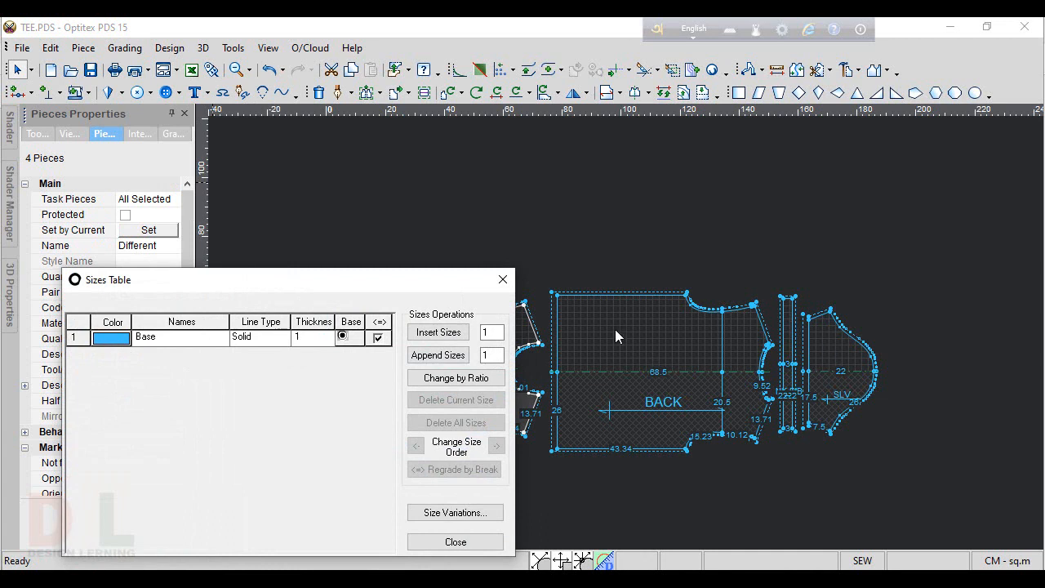
click(177, 346)
text(M)
Step: Insert two smaller sizes before M in the size list, named S and XS, following the spec sheet
click(438, 333)
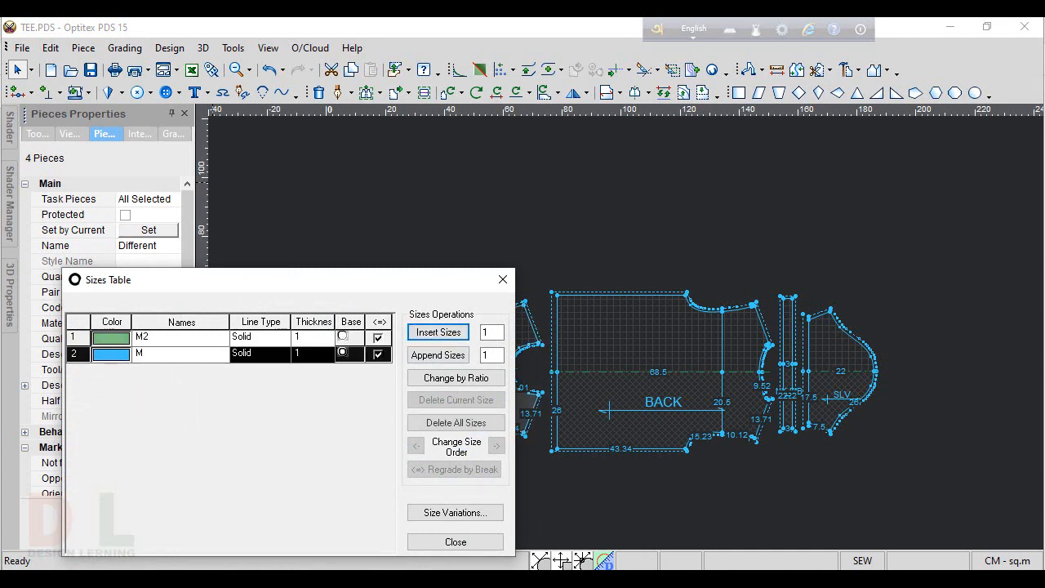
key(alt+Tab)
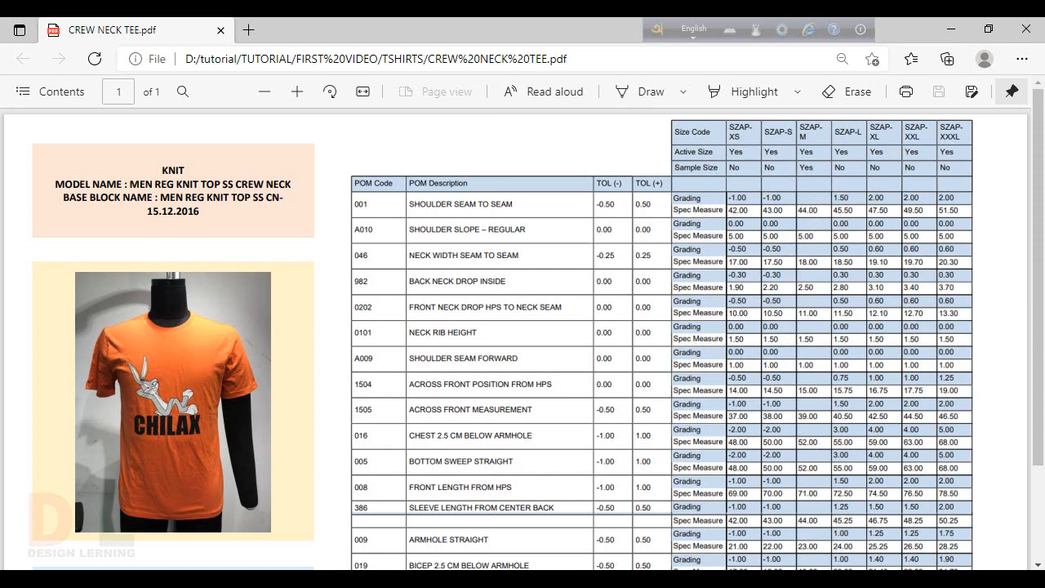
key(alt+Tab)
click(209, 348)
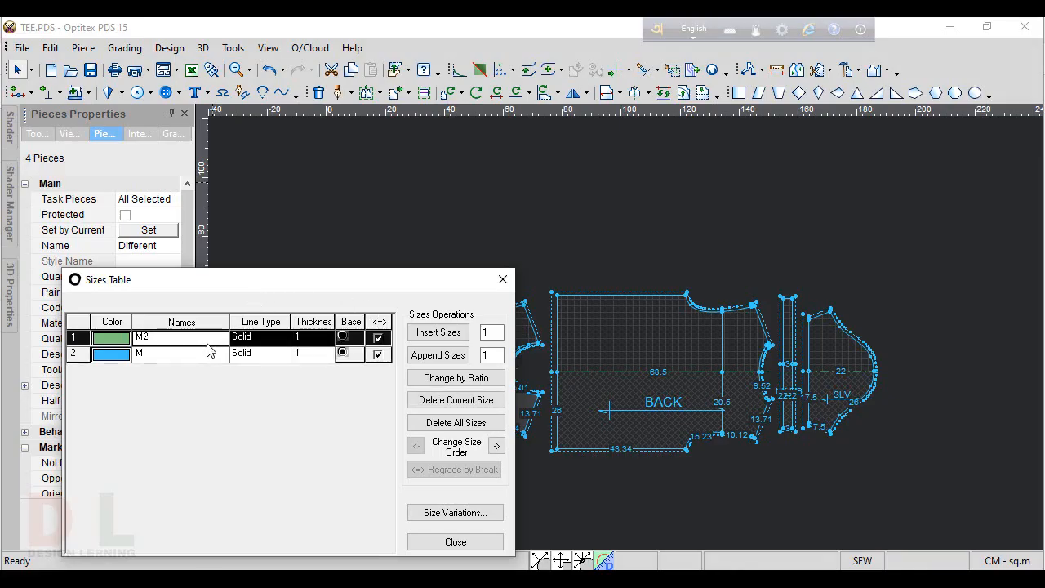
text(S)
click(439, 332)
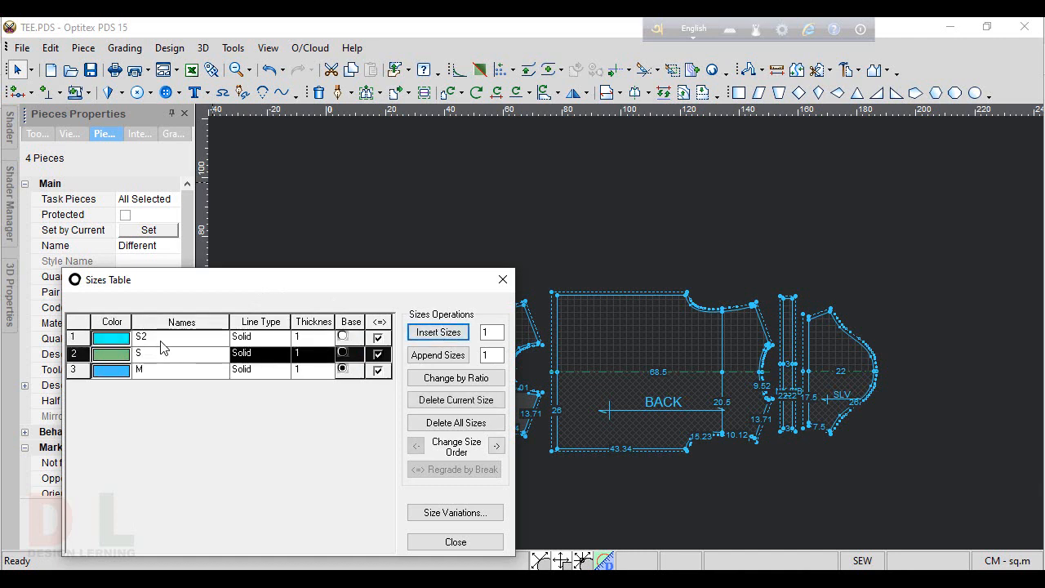
click(163, 345)
text(XS)
Step: Append two larger sizes after M in the size list and name them L and XL
click(173, 377)
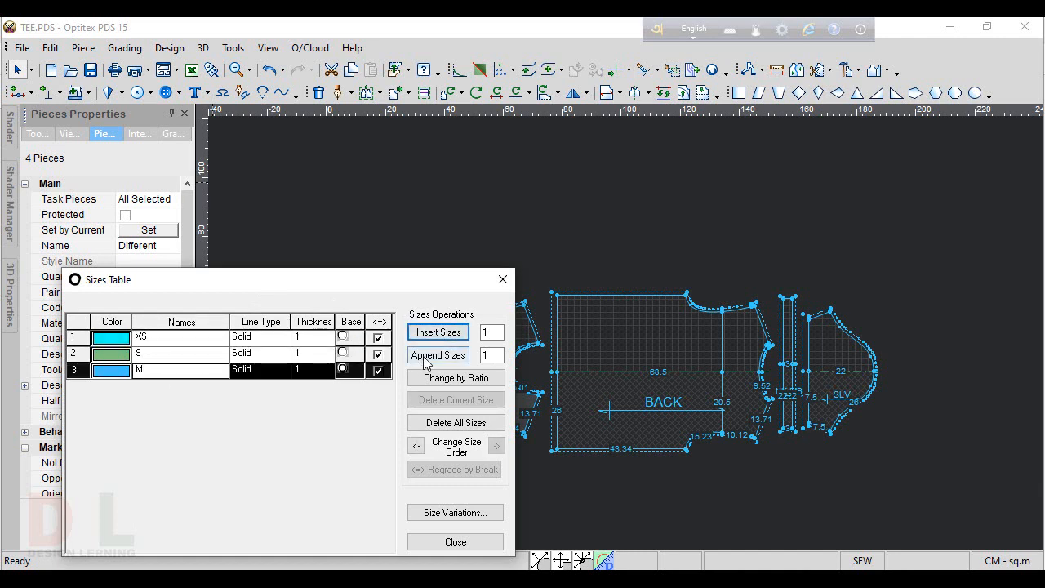
click(439, 356)
click(175, 390)
text(L)
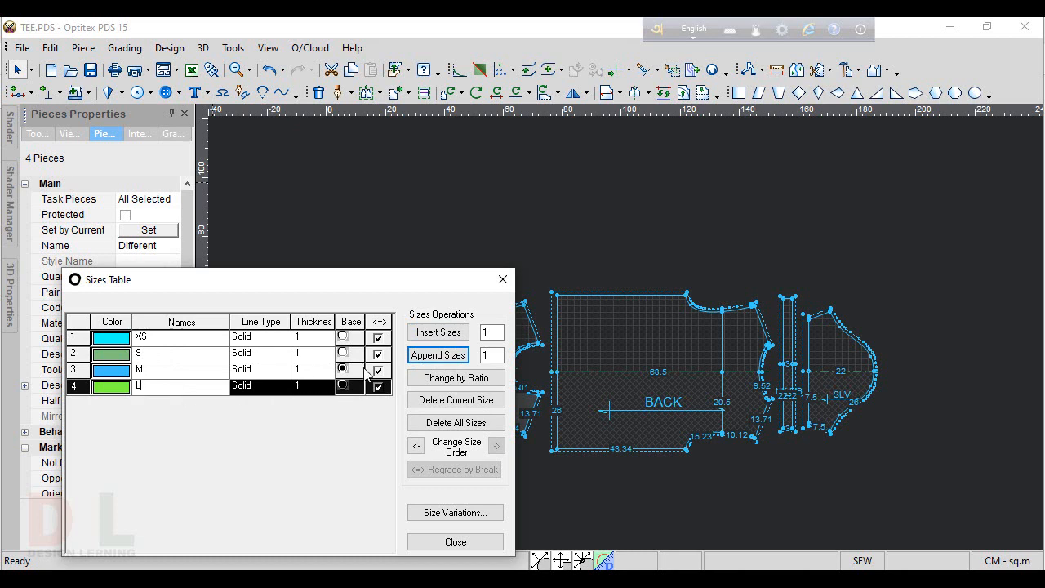
click(439, 355)
click(186, 406)
text(XL)
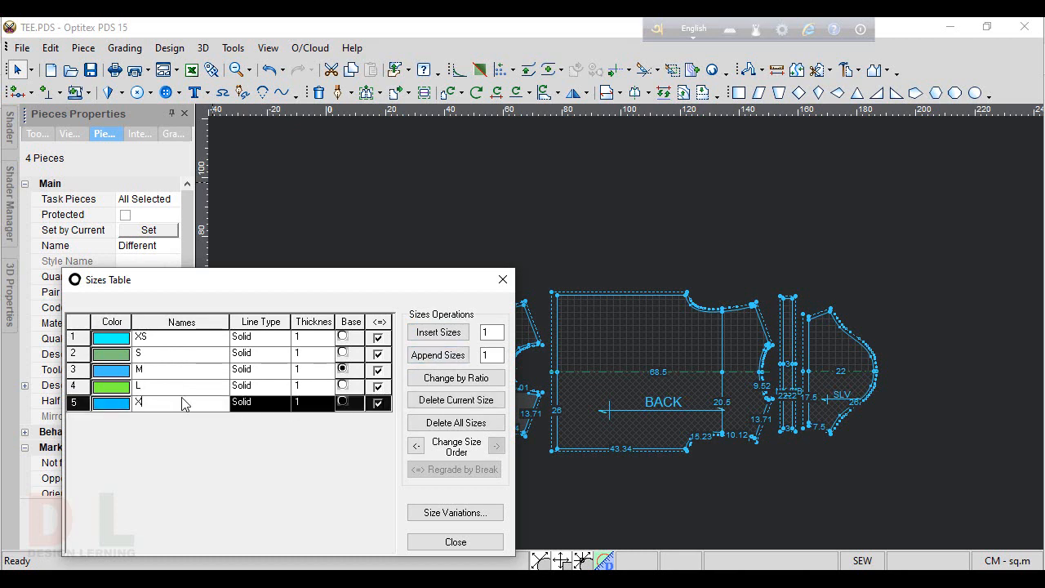
Step: Append sizes XXL and 3XL after XL and close the Sizes Table
click(438, 355)
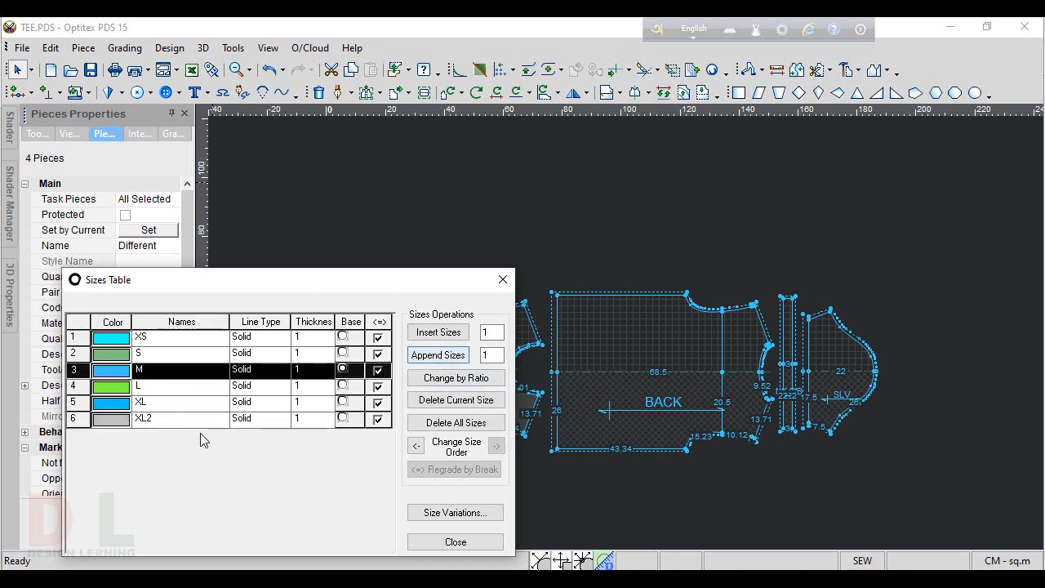
click(181, 419)
text(XXL)
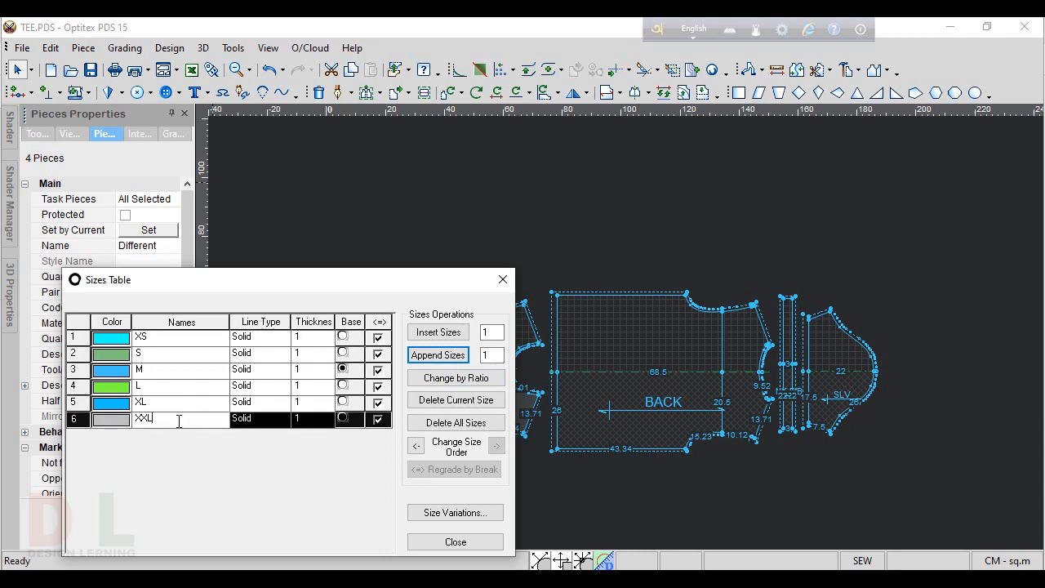
click(439, 355)
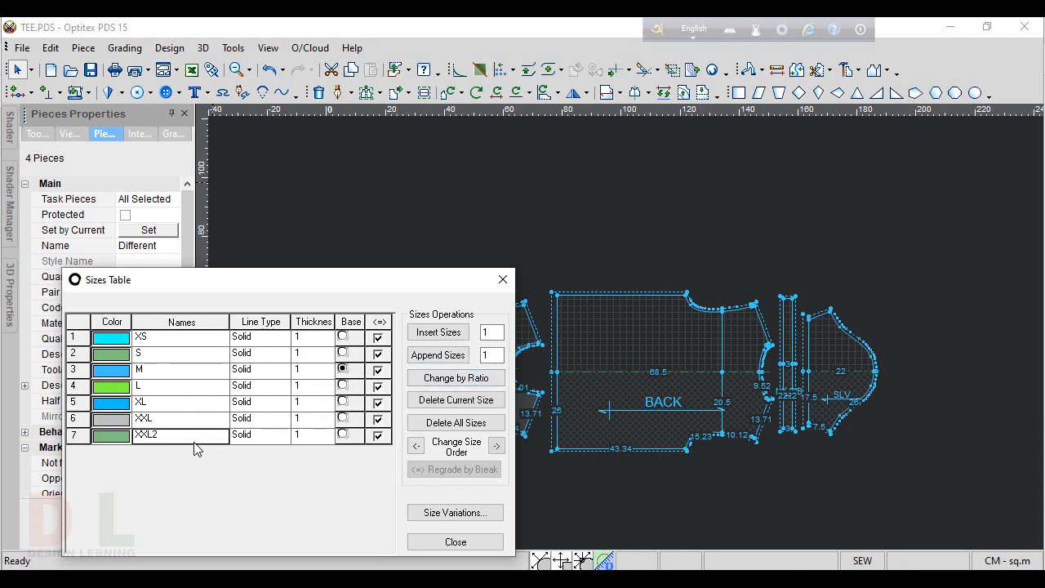
click(194, 439)
text(3X)
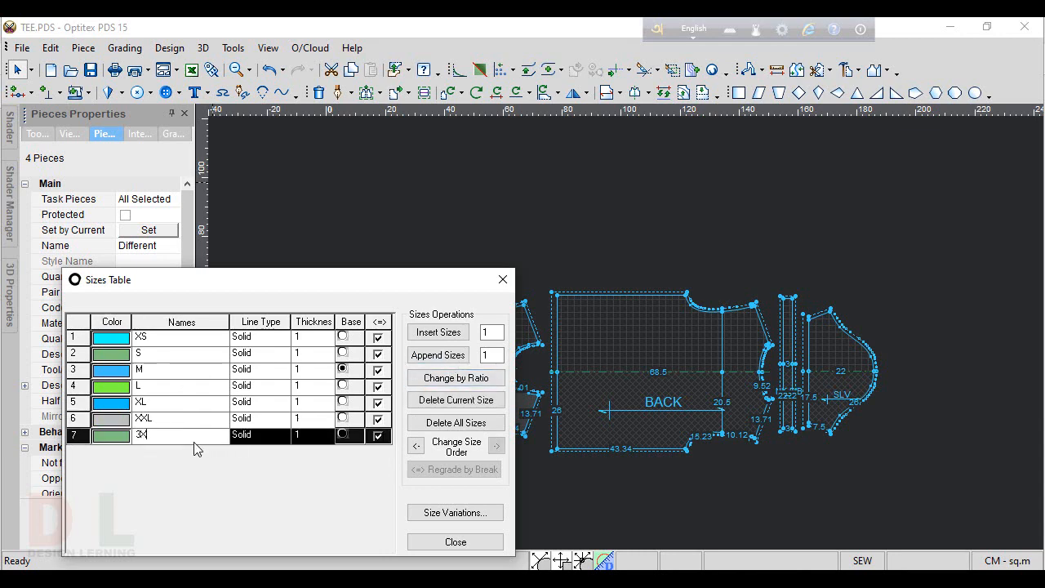
text(L)
click(451, 542)
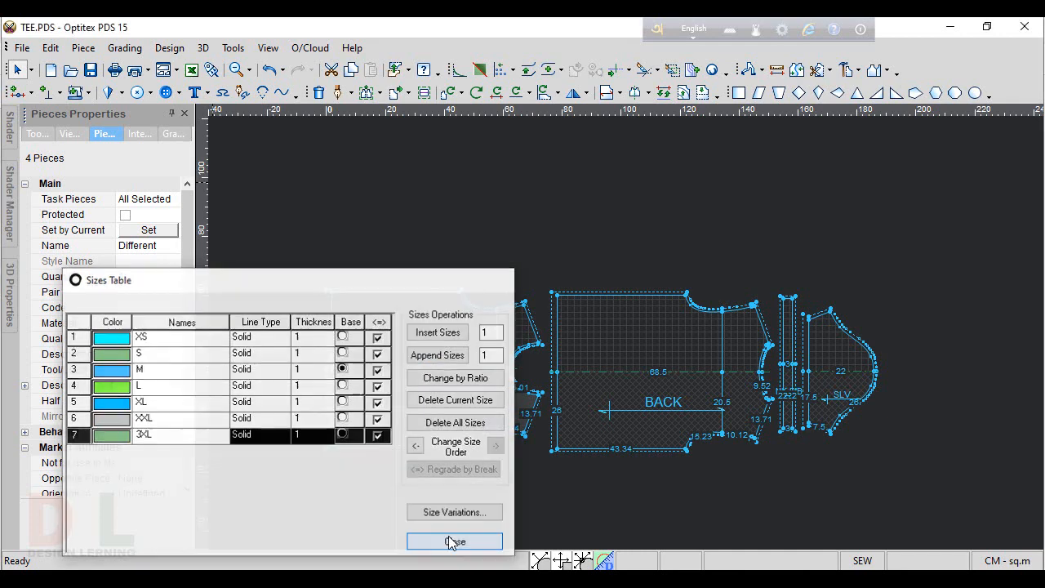
Step: Grade the lower outer shoulder point of the BACK piece with dy 0.5 for sizes XS and S
click(732, 489)
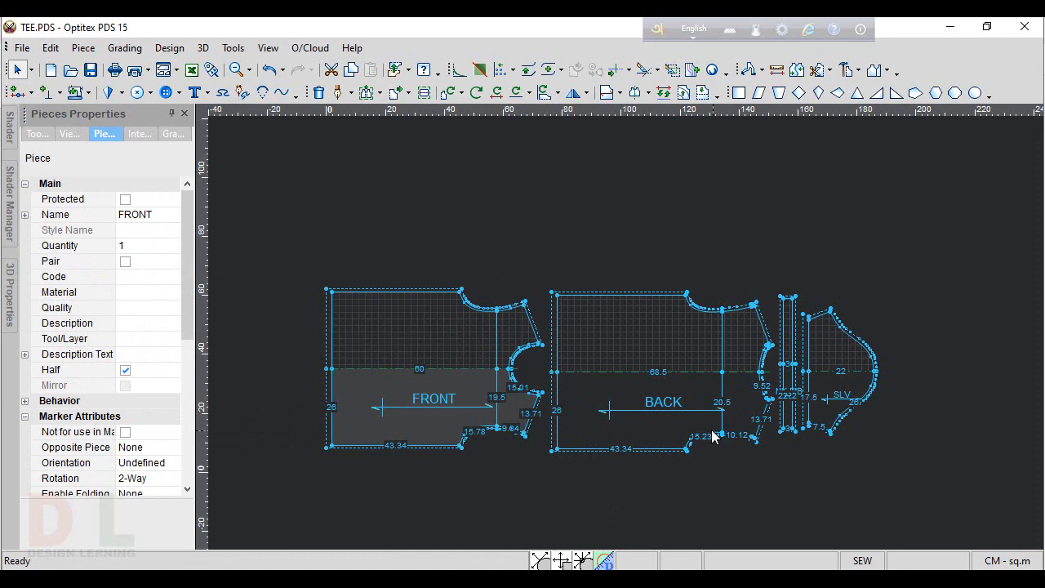
scroll(756, 431, up, 2)
scroll(619, 333, up, 2)
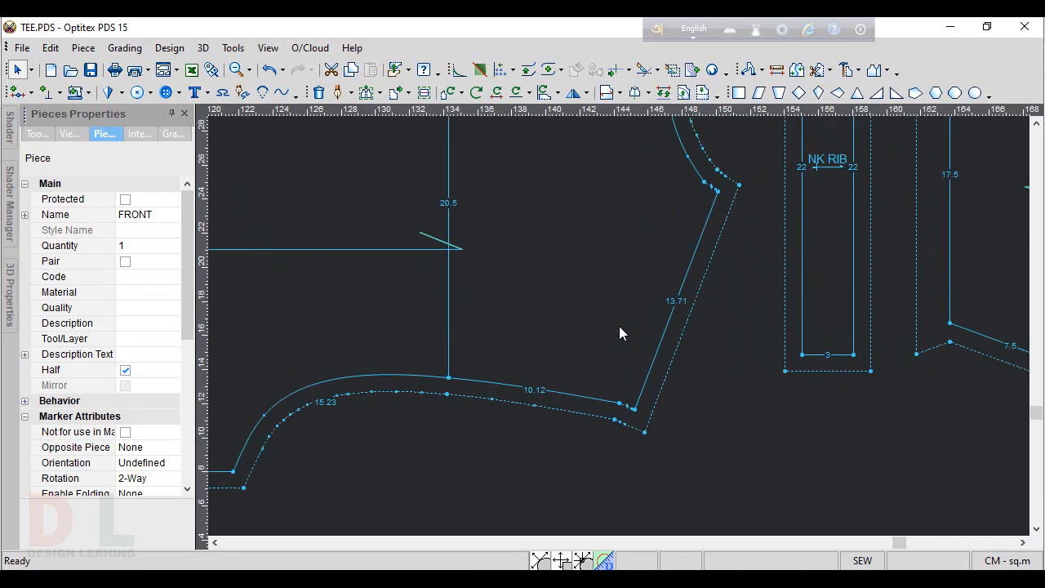
click(635, 409)
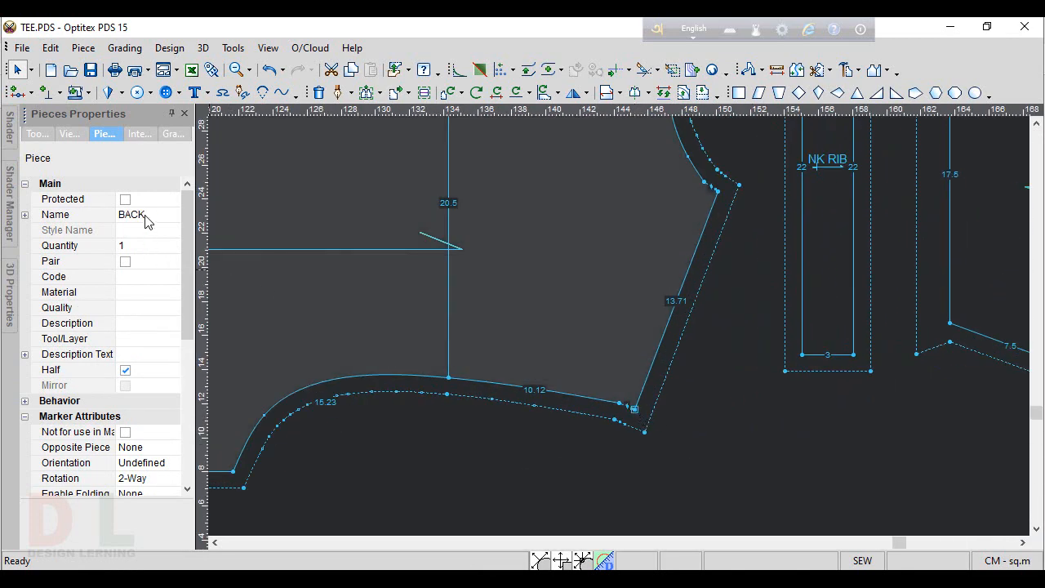
click(174, 134)
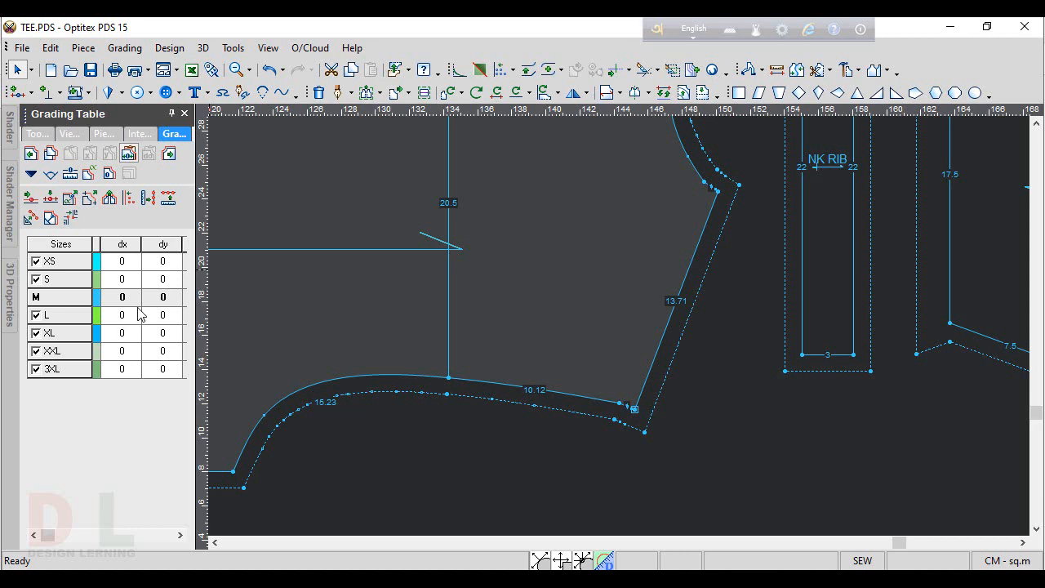
drag(154, 261, 155, 282)
text(0.5)
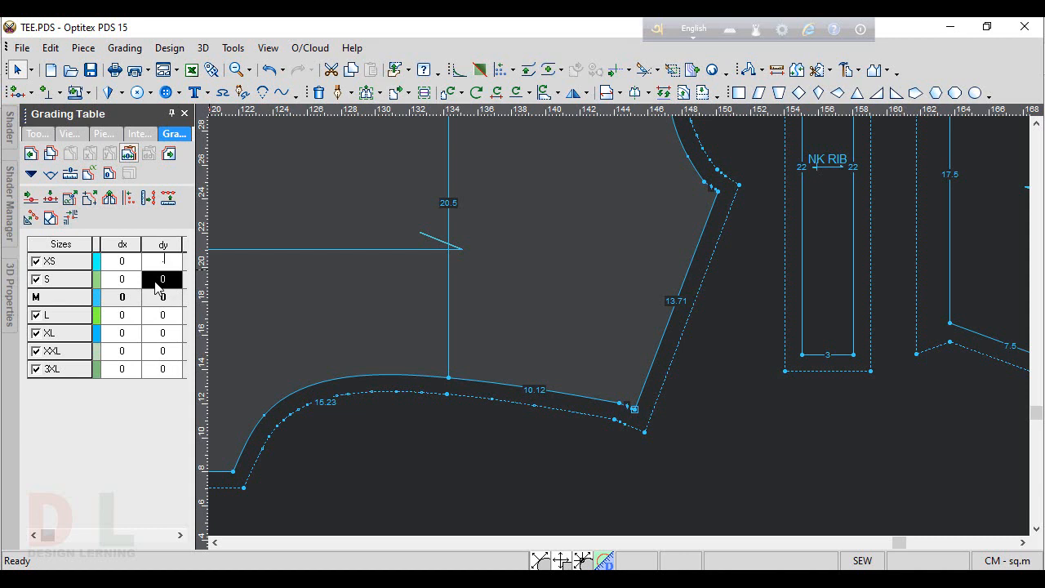
key(Return)
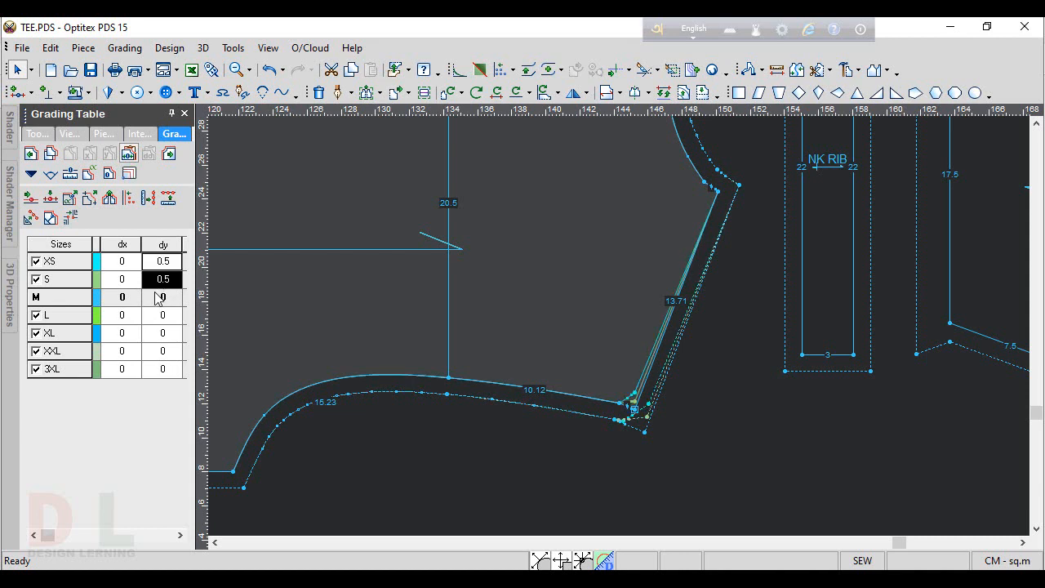
Step: Set the back shoulder point's dy grading to -0.75 for L and -1 for XL, XXL and 3XL
click(170, 318)
text(-0)
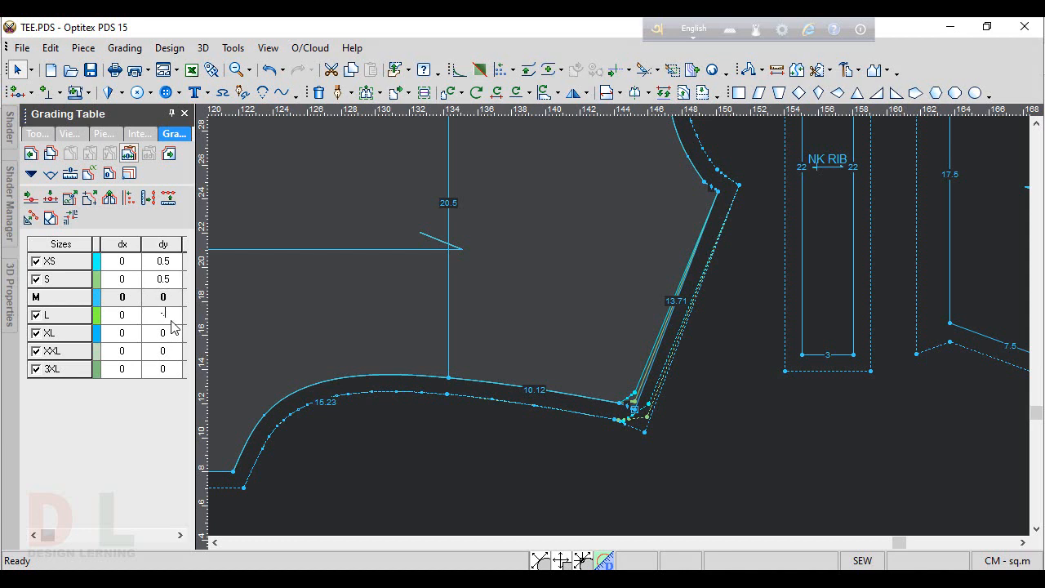
text(.75)
key(Return)
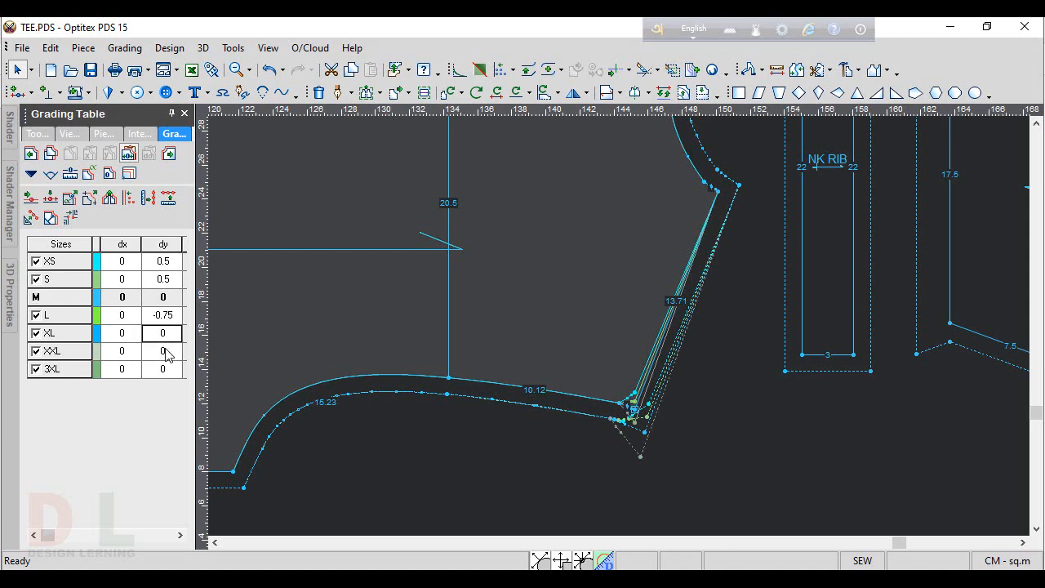
drag(169, 353, 160, 382)
text(-1)
key(Return)
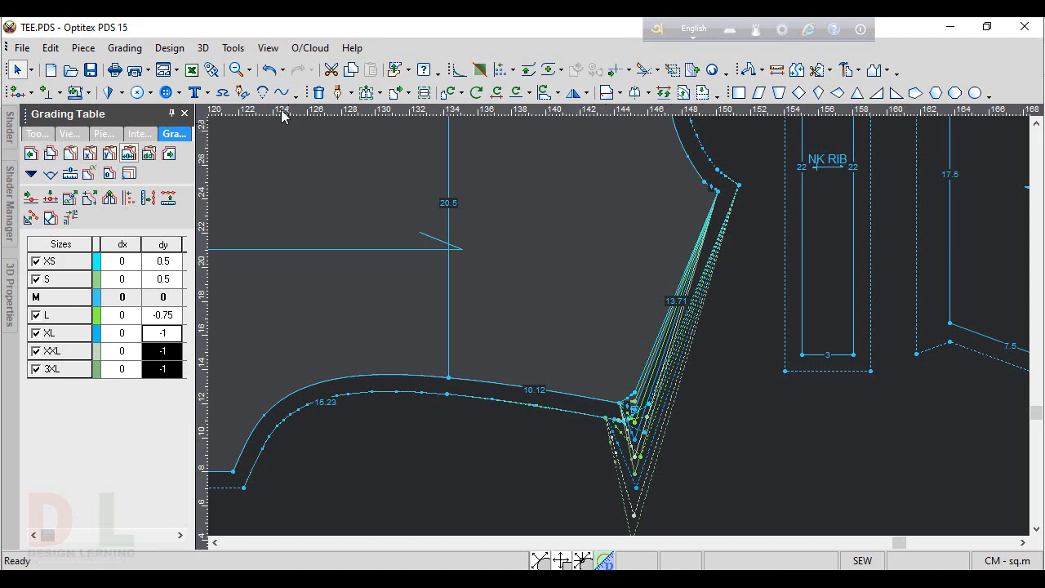
Step: Hide the seam allowance lines on the pattern pieces
click(268, 47)
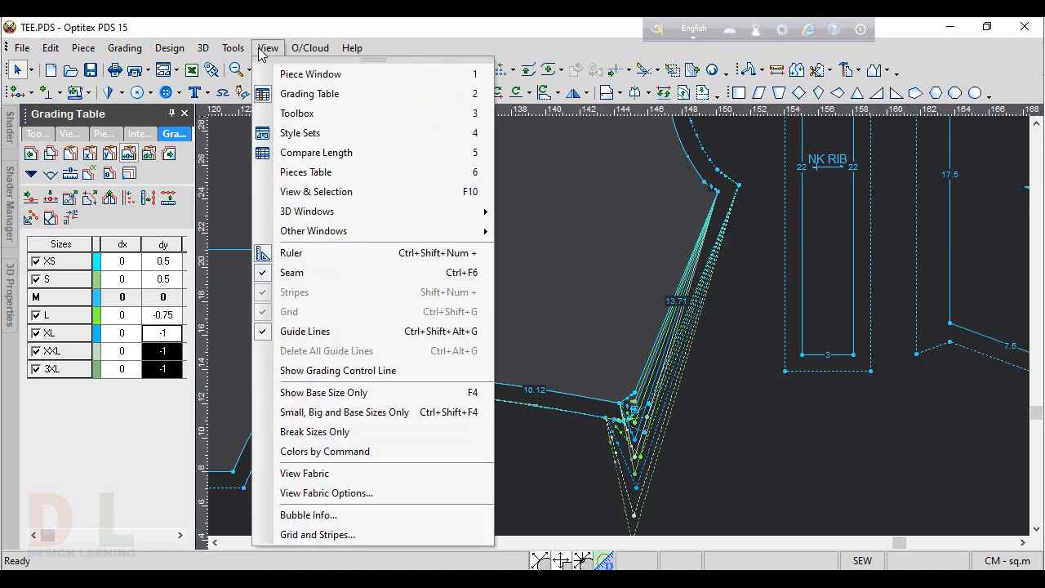
click(288, 274)
Step: Copy the back shoulder point's grading and paste its dy values to the adjacent shoulder point and the armhole point on the chest line
click(634, 410)
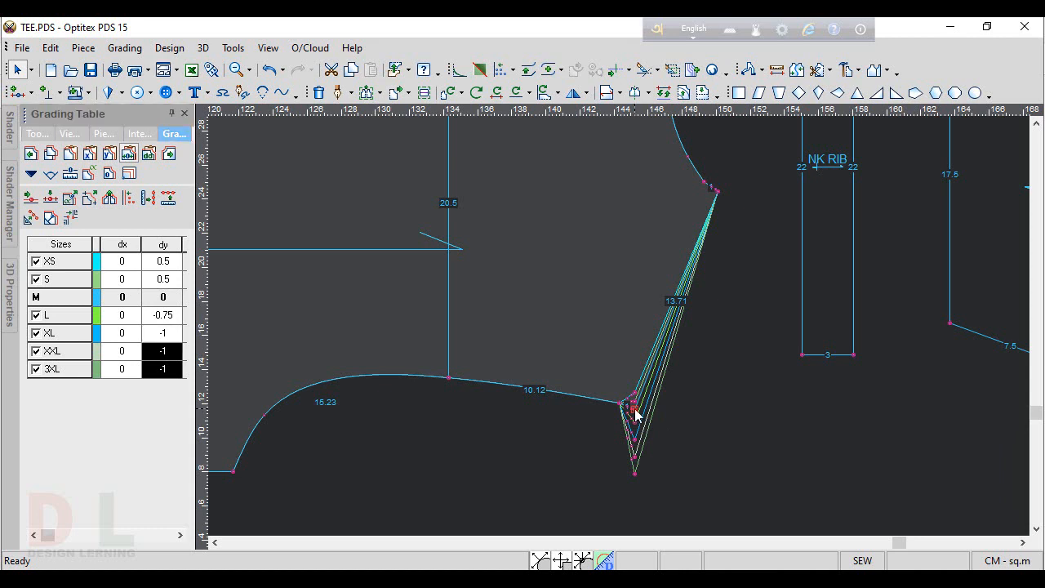
click(49, 162)
scroll(608, 398, up, 2)
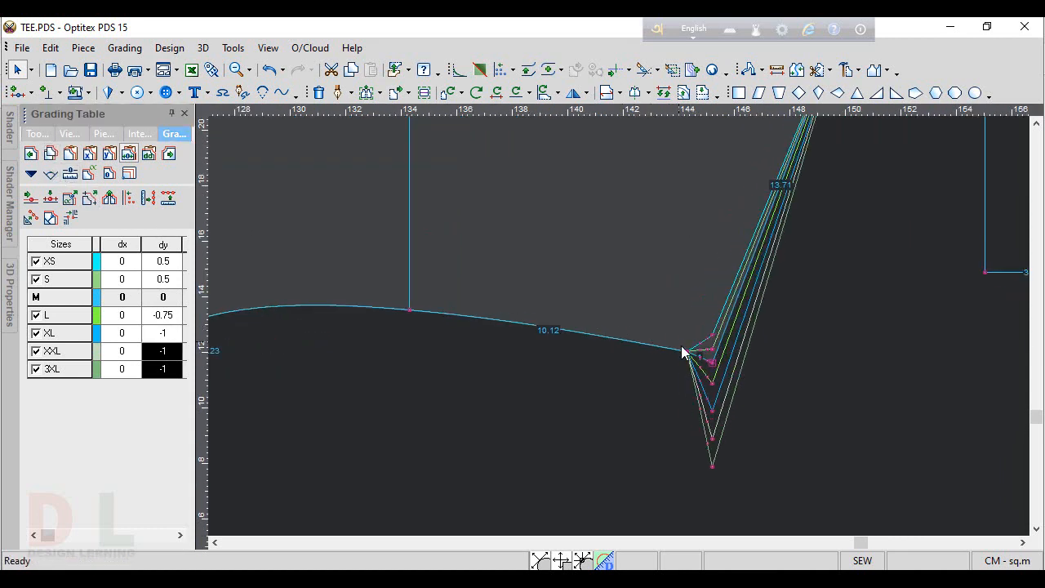
click(686, 353)
click(109, 154)
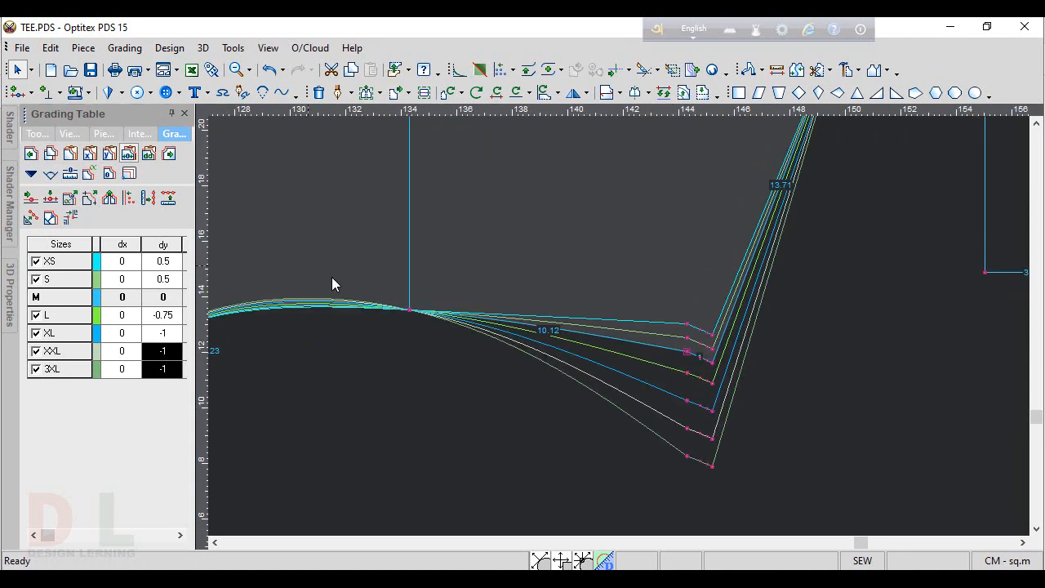
click(109, 154)
scroll(621, 334, down, 2)
scroll(620, 333, down, 3)
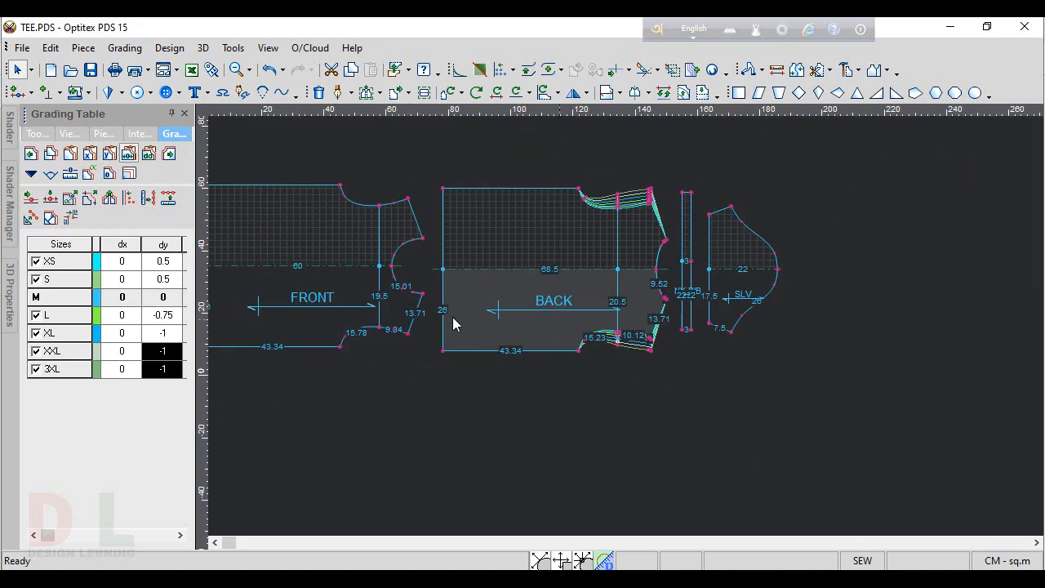
Step: Paste the copied dy grading to the FRONT piece's lower outer shoulder point and its armhole point on the cross line
scroll(616, 345, up, 4)
click(521, 350)
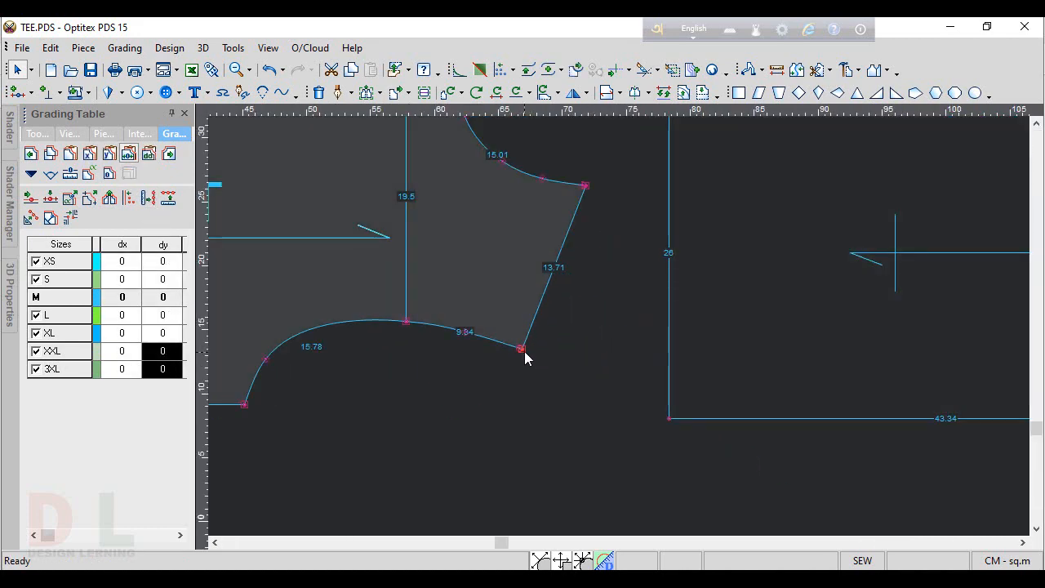
click(407, 321)
click(105, 164)
scroll(621, 334, down, 3)
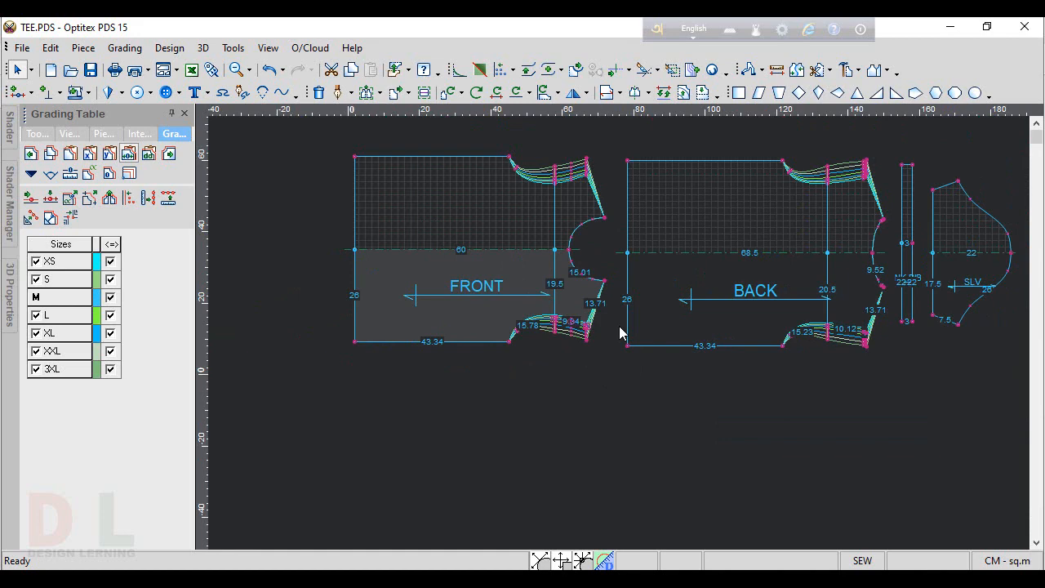
scroll(828, 338, up, 2)
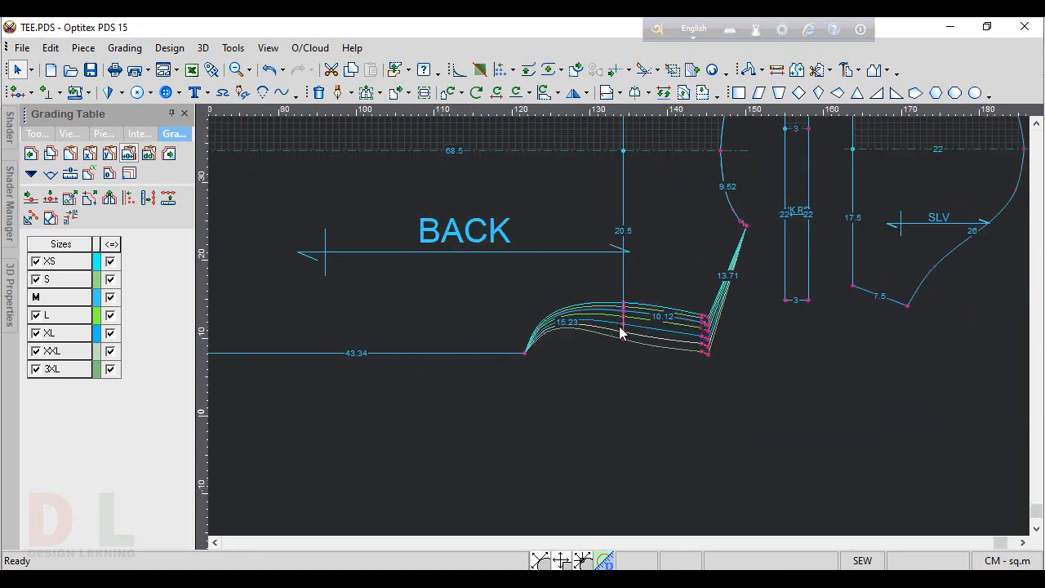
scroll(621, 333, up, 1)
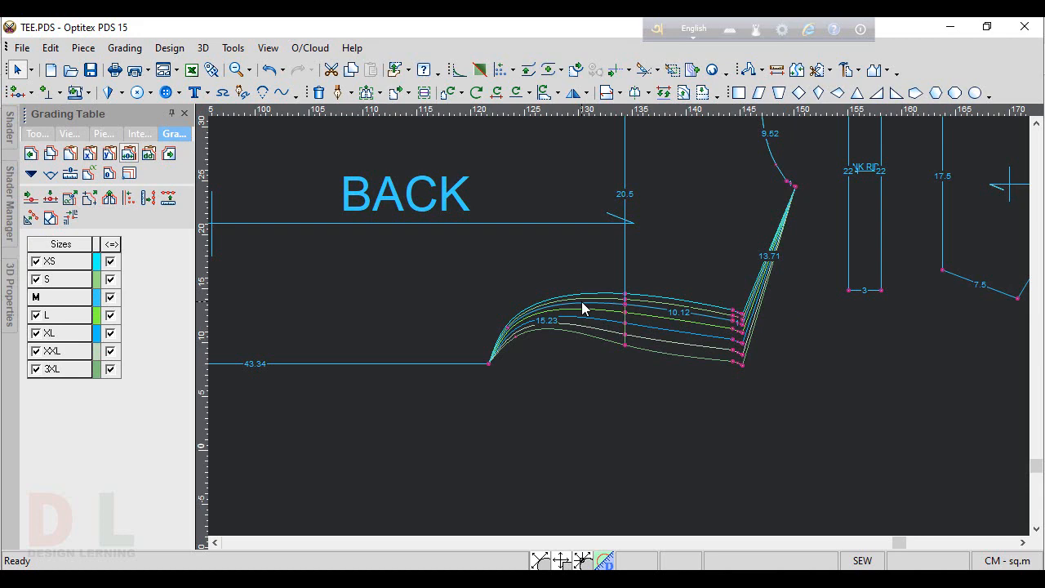
Step: Grade the BACK piece's lower neck-shoulder point with dy 0.25 for XS and S, -0.25 for L, and -0.3 for XL, XXL and 3XL
scroll(621, 326, down, 2)
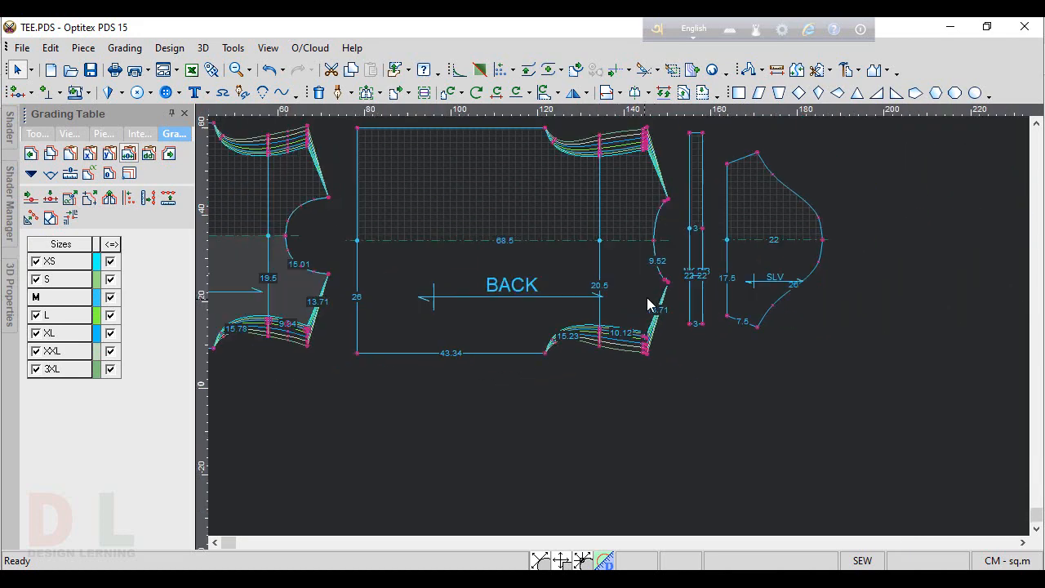
scroll(610, 323, up, 4)
click(640, 294)
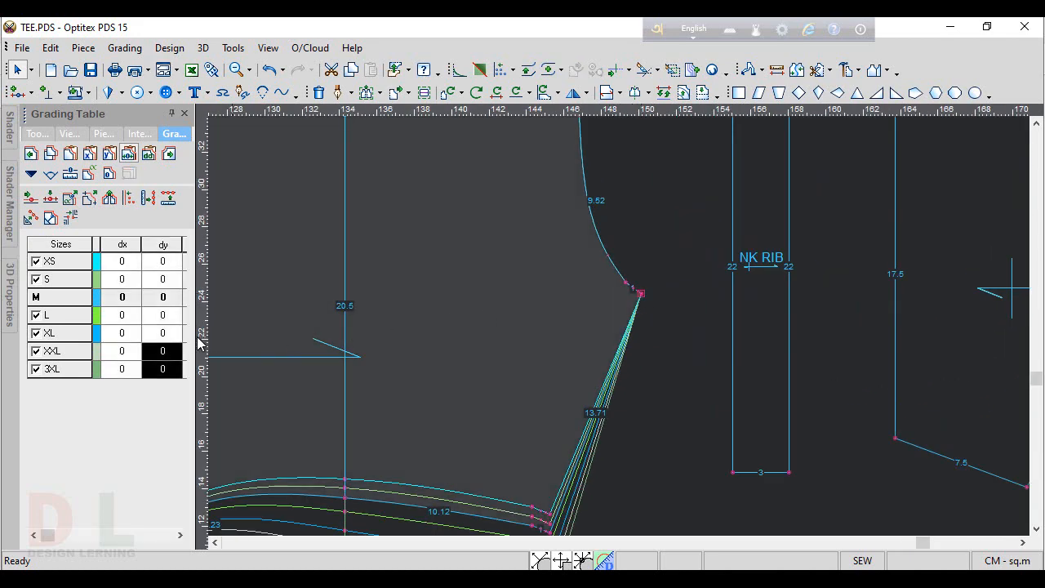
drag(172, 306, 172, 319)
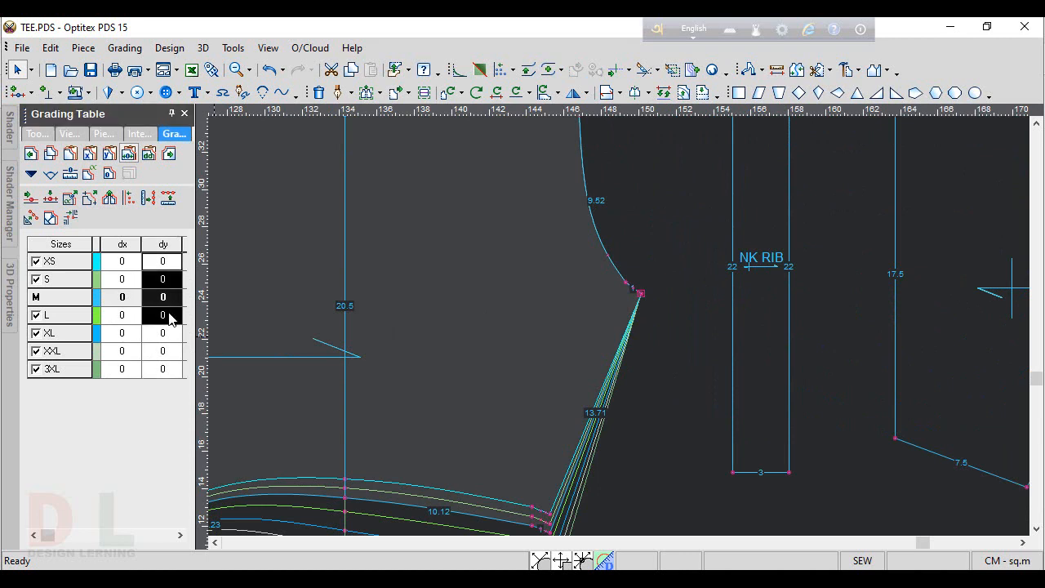
text(0.25)
key(Return)
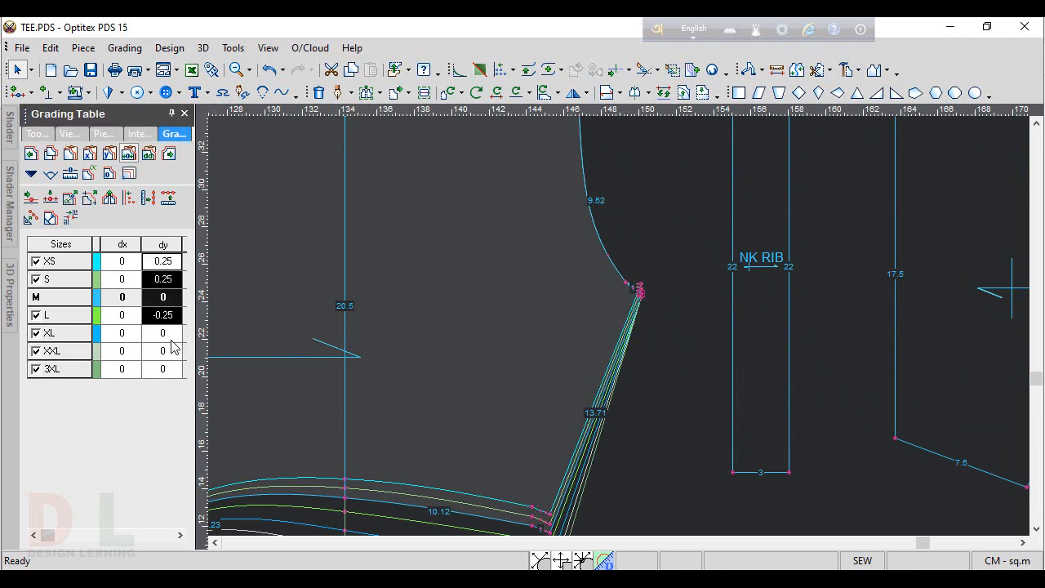
drag(167, 334, 158, 393)
text(-0)
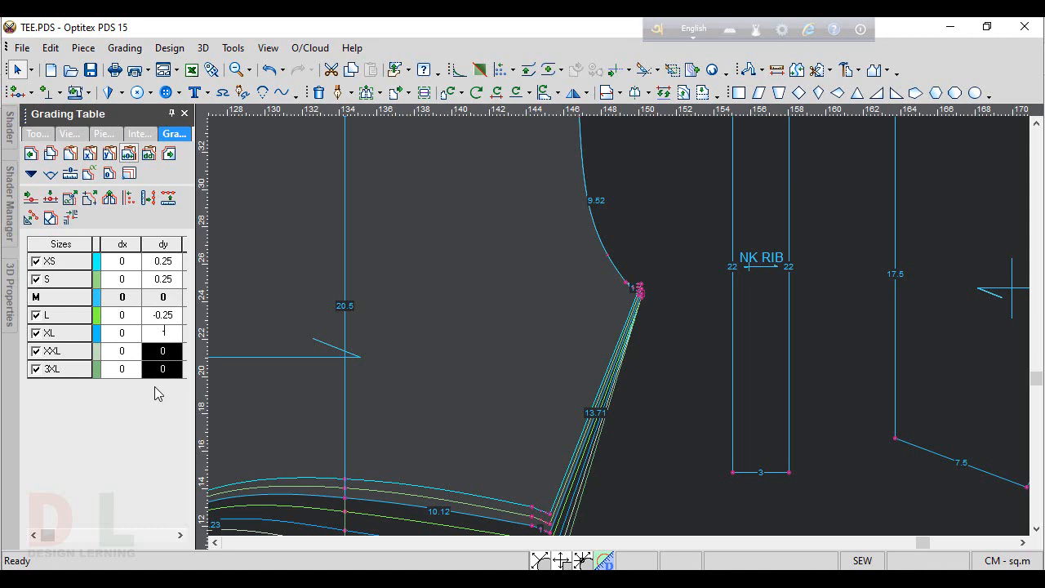
text(.3)
key(Return)
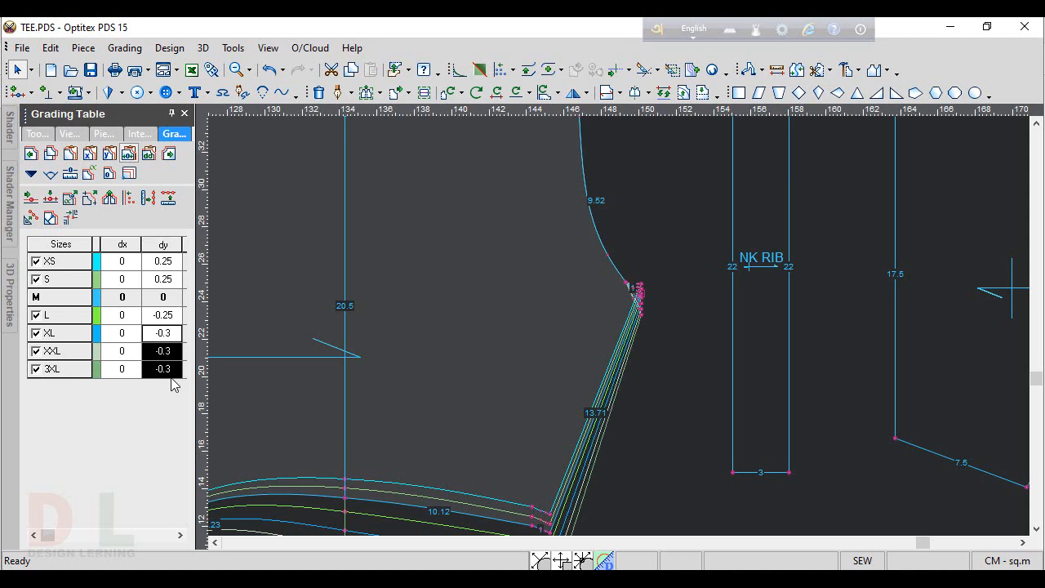
Step: Copy this point's grading and paste its dy values to the adjacent back neckline point and the FRONT piece's lower neck-shoulder point
scroll(629, 311, up, 3)
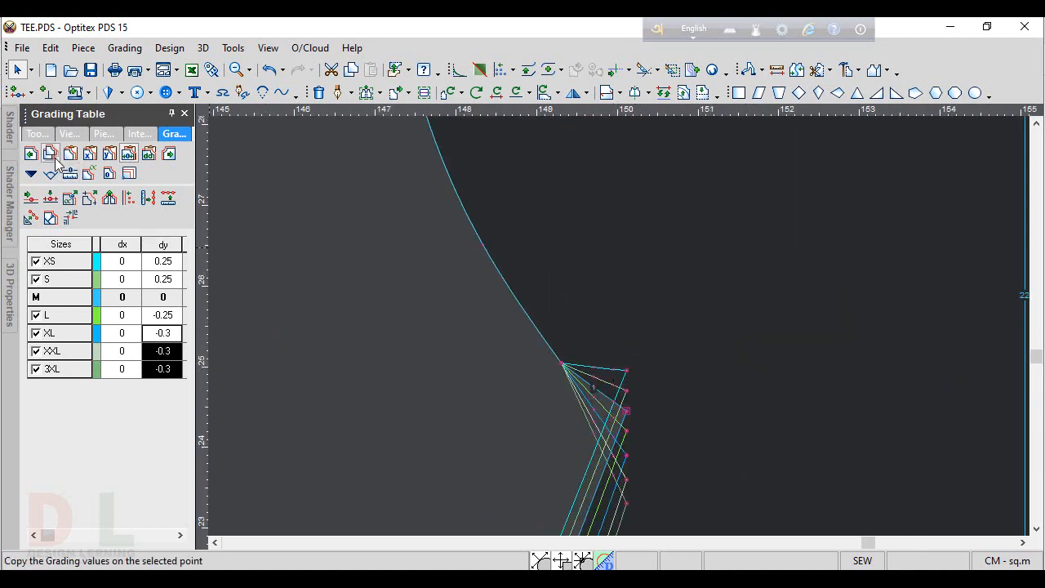
click(562, 363)
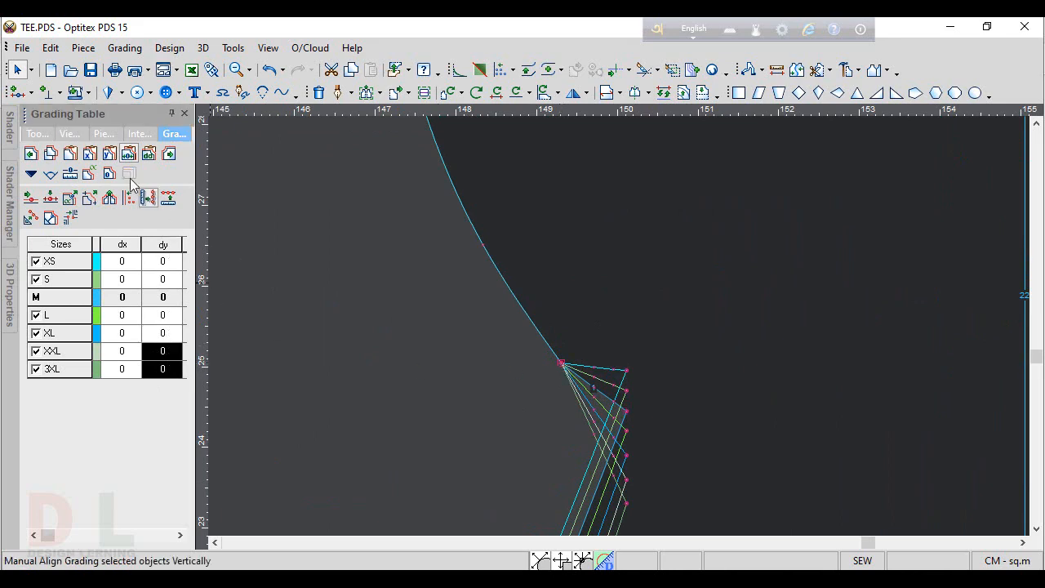
click(108, 154)
scroll(629, 333, down, 3)
scroll(629, 326, down, 4)
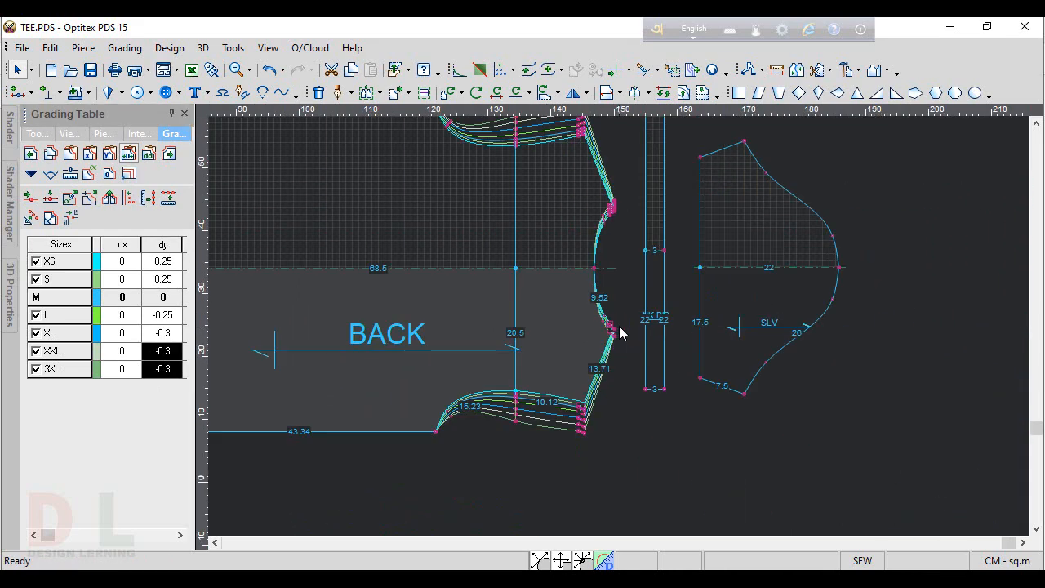
scroll(616, 330, up, 4)
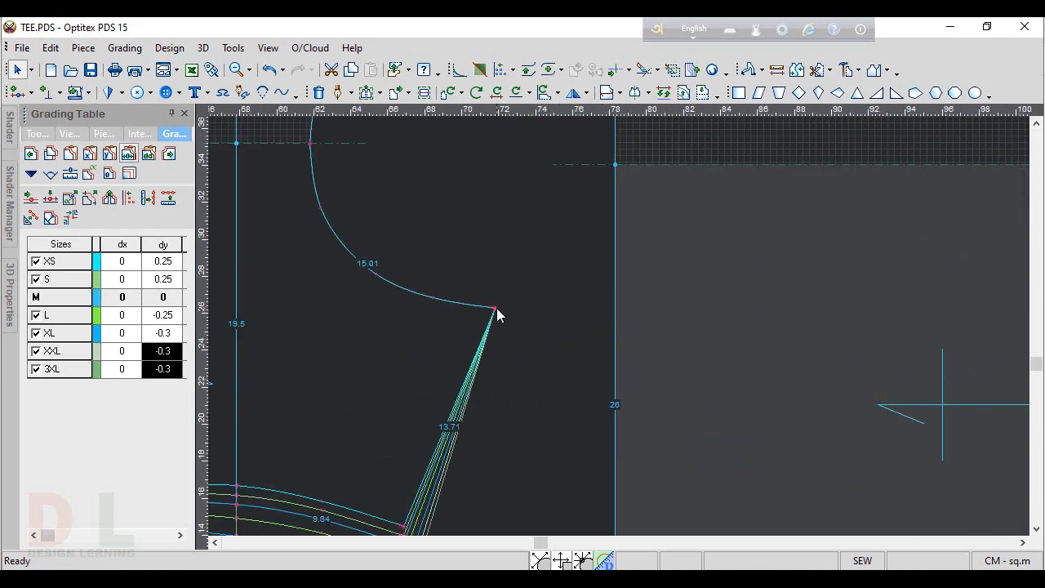
click(495, 310)
click(108, 153)
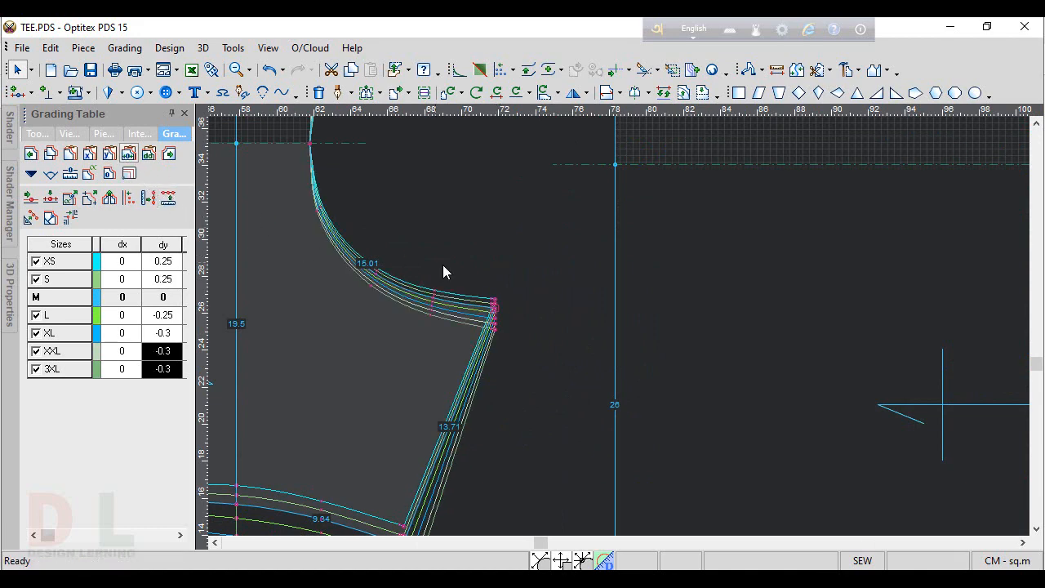
Step: Set the FRONT piece's center neck point dx grading to 0.5 for XS and S and -0.5 for L through 3XL
scroll(602, 280, down, 4)
scroll(572, 343, up, 3)
click(547, 333)
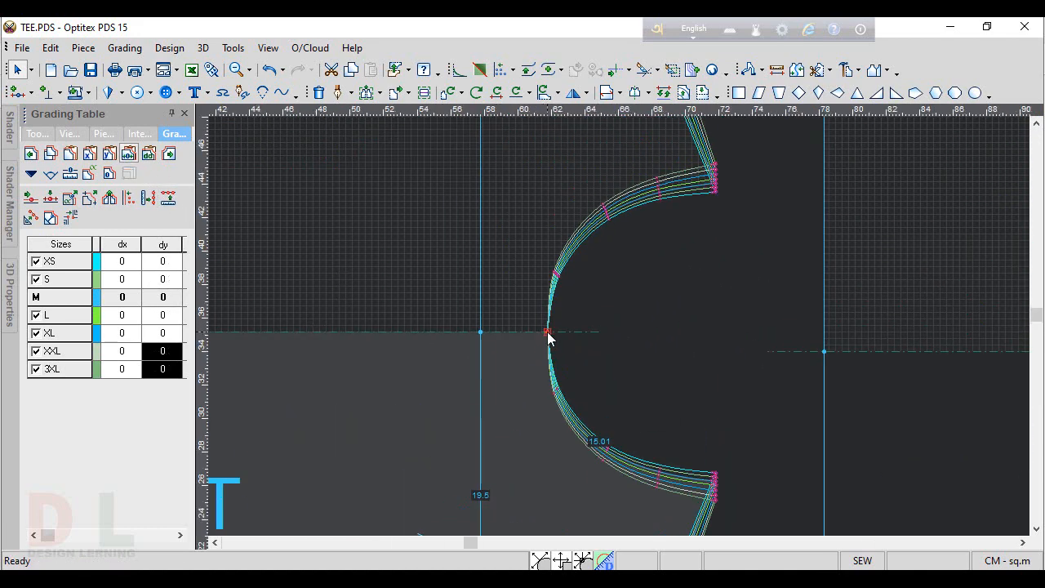
drag(122, 279, 121, 426)
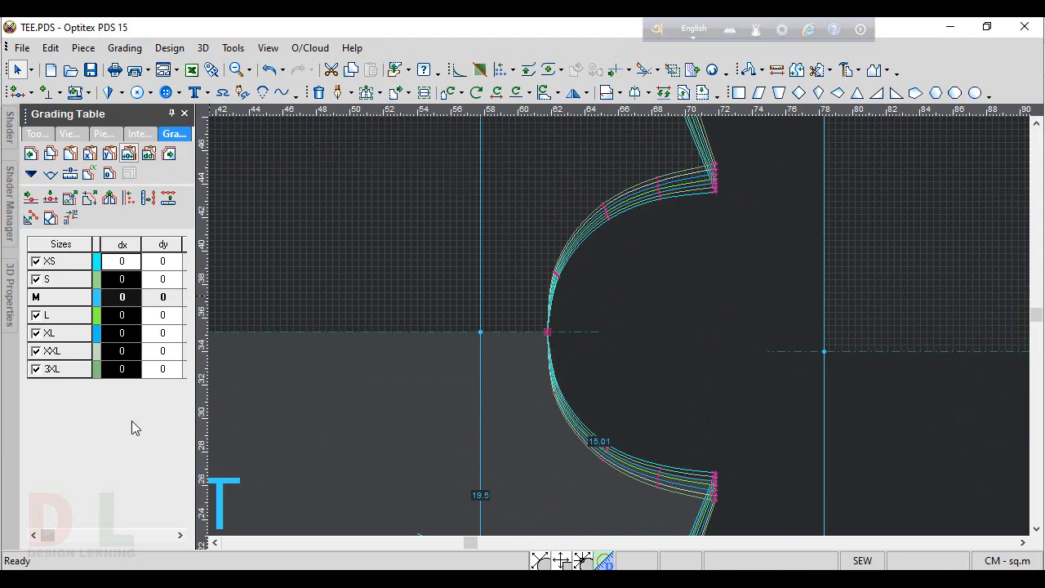
text(.5)
key(Return)
Step: Set the dy grading of the BACK piece's lower underarm point to 1 for XS and S
scroll(619, 327, down, 3)
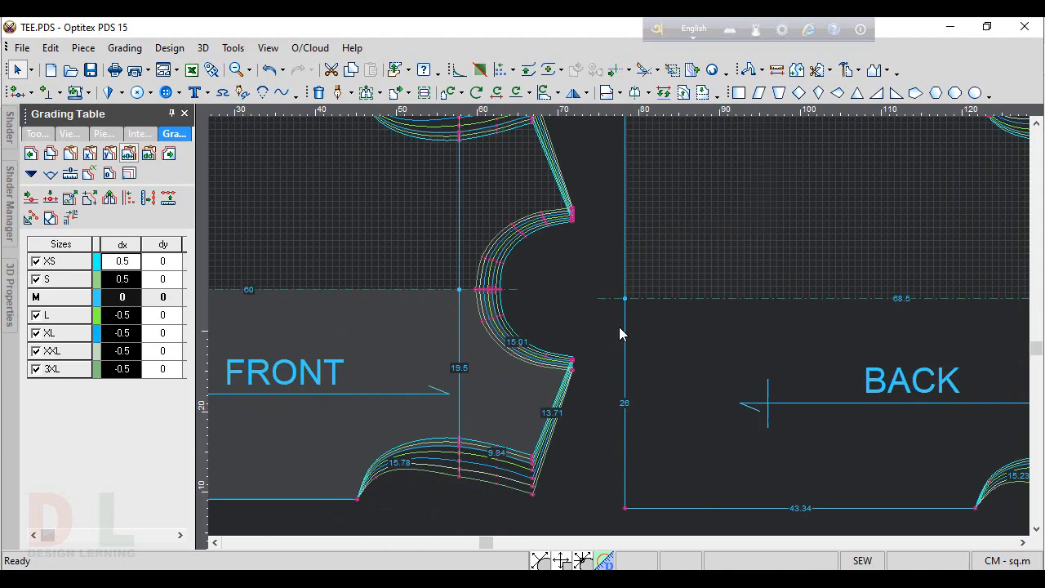
scroll(619, 333, down, 3)
scroll(686, 332, up, 3)
scroll(672, 341, down, 3)
scroll(619, 334, up, 3)
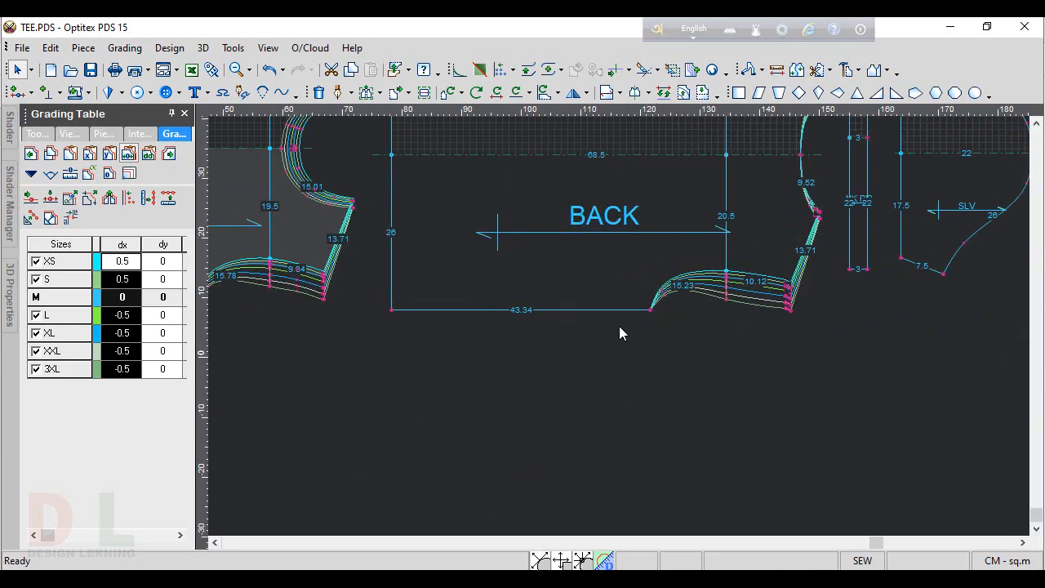
scroll(620, 326, up, 3)
click(701, 284)
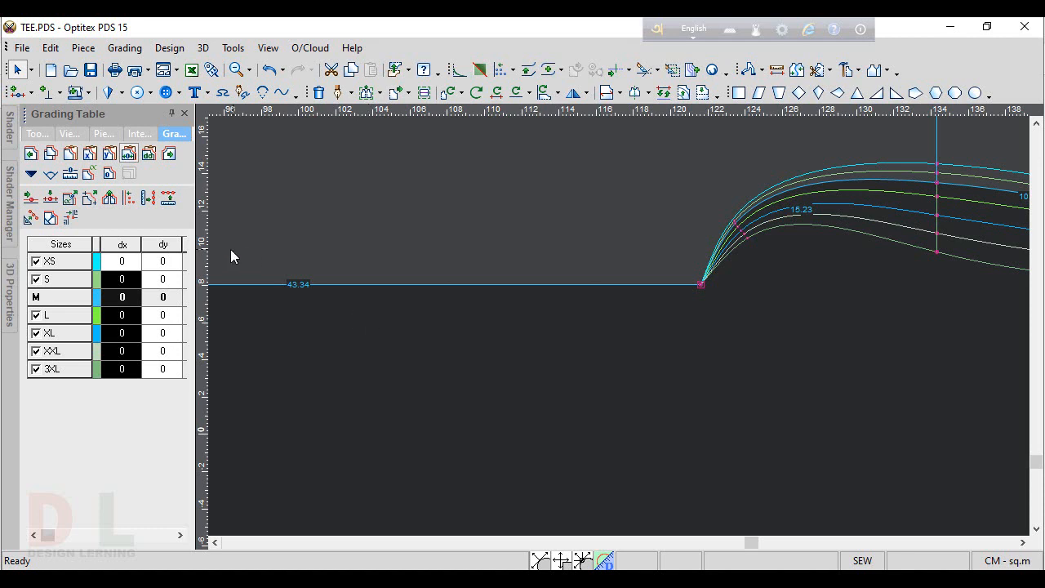
click(162, 282)
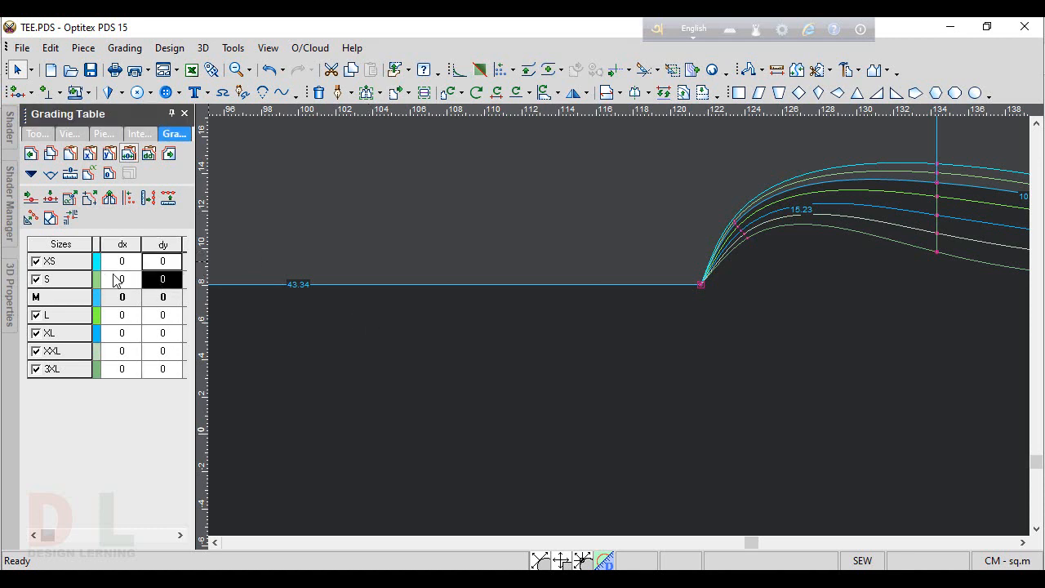
text(11)
Step: Set the back underarm point's dy grading to -1.5 for L, -2 for XL and XXL, and -2.5 for 3XL
click(170, 320)
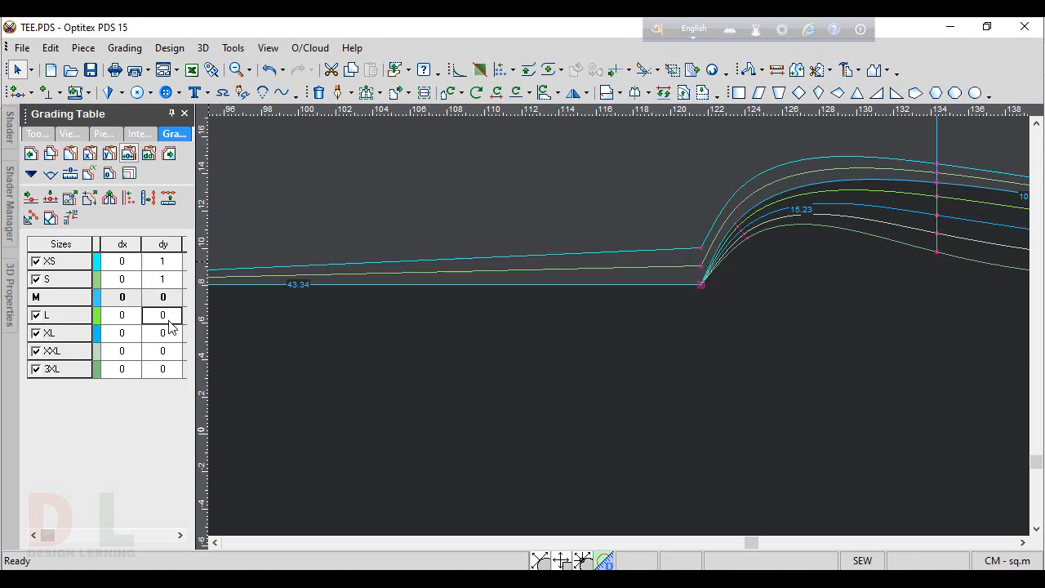
text(1.5)
key(Return)
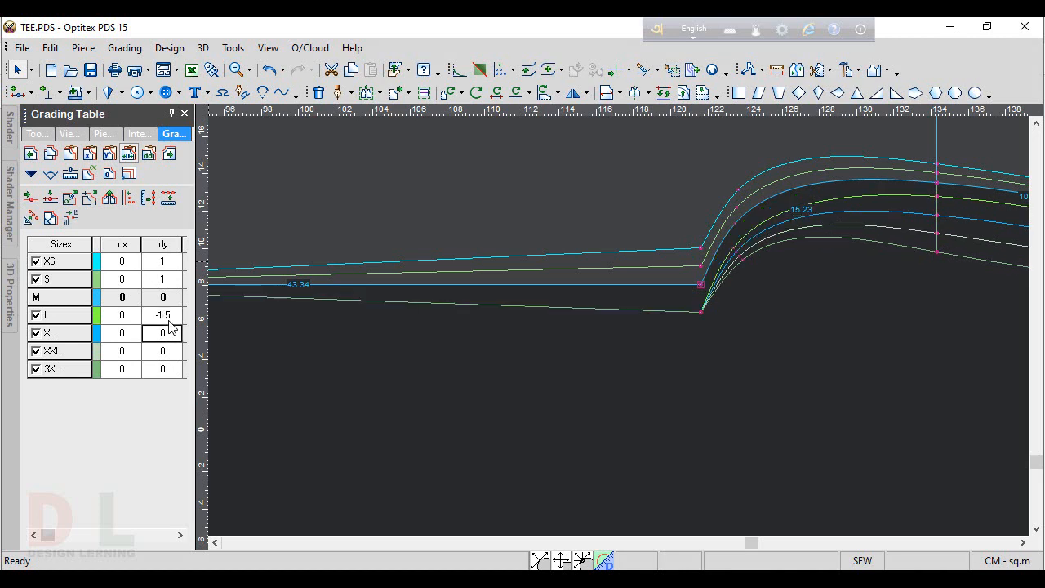
text(-2)
key(Return)
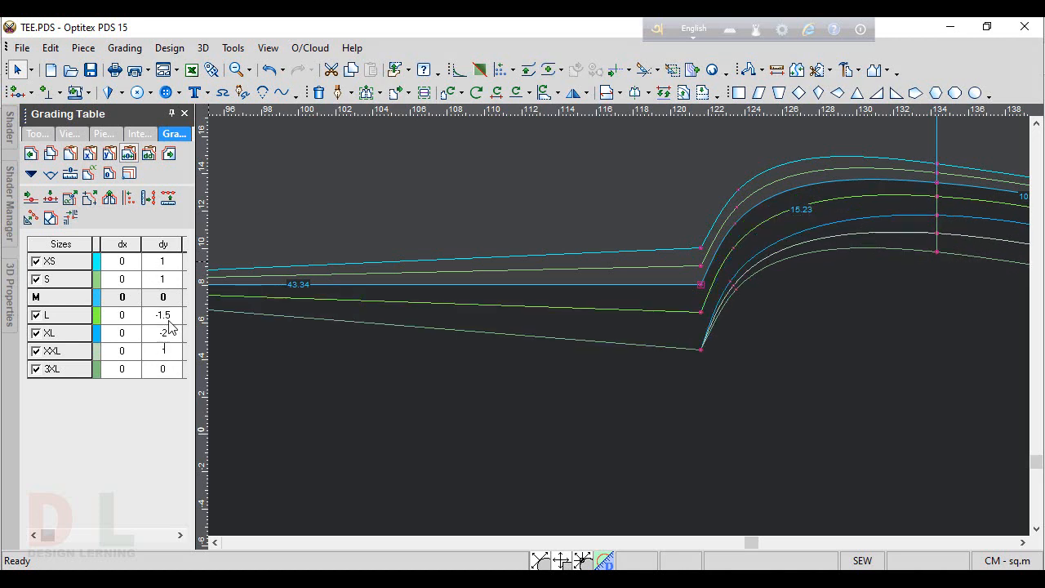
text(-2)
key(Return)
text(-2.5)
key(Return)
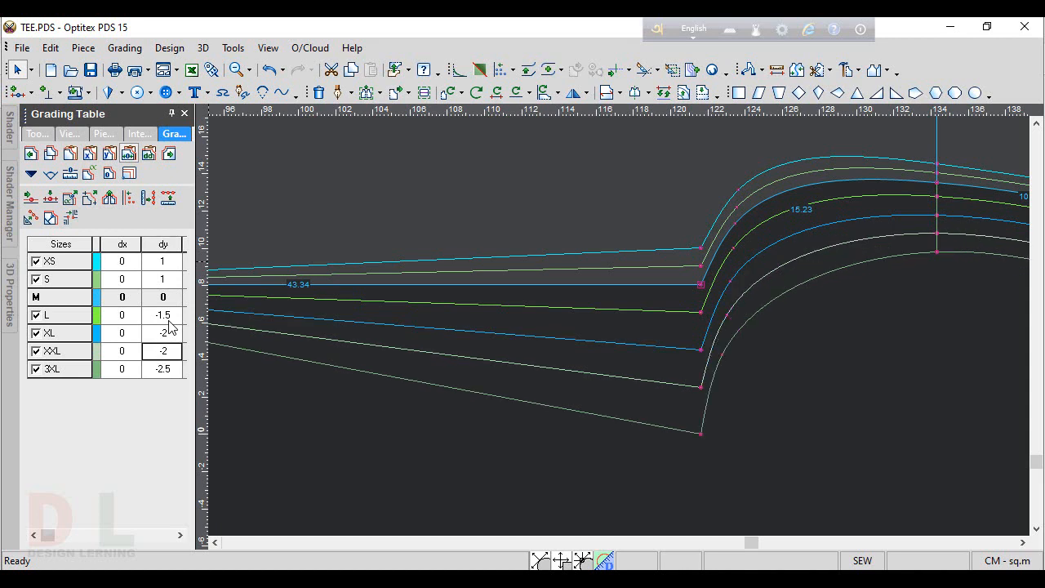
Step: Copy the back underarm point's grading, then set its dx grading to 1 for XS and S
click(51, 155)
scroll(632, 322, down, 2)
click(659, 285)
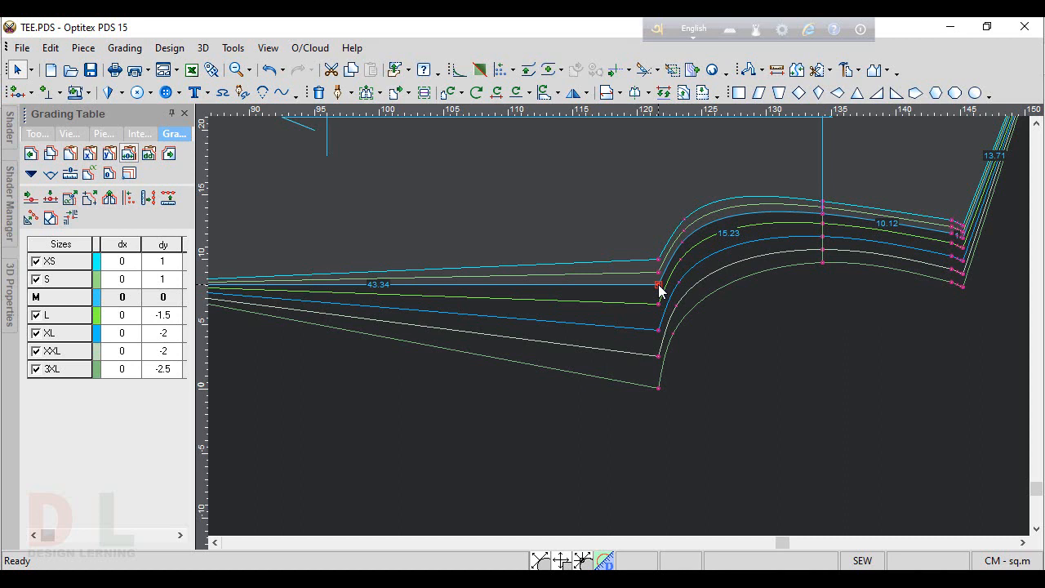
click(122, 279)
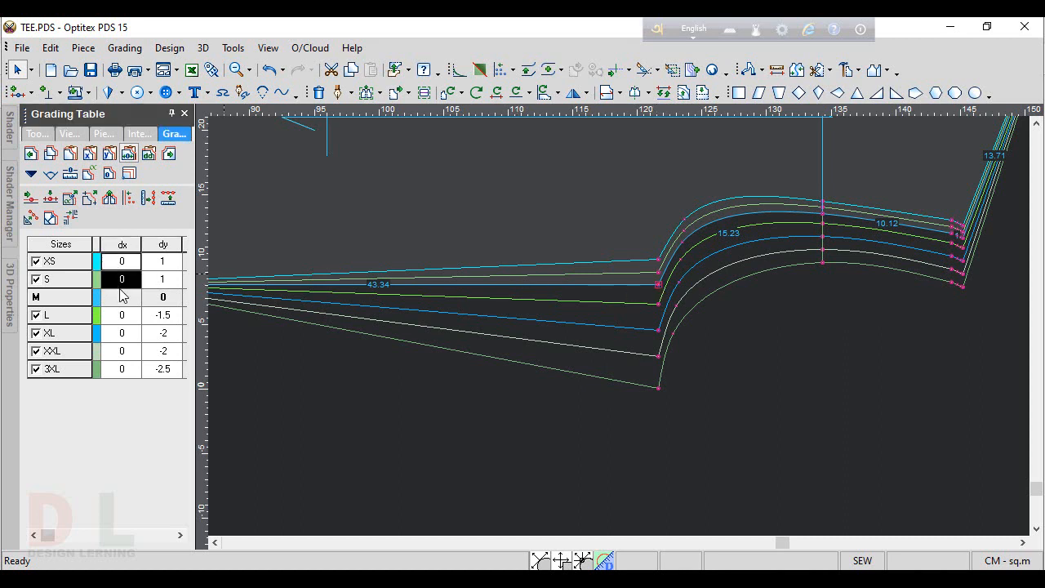
text(1)
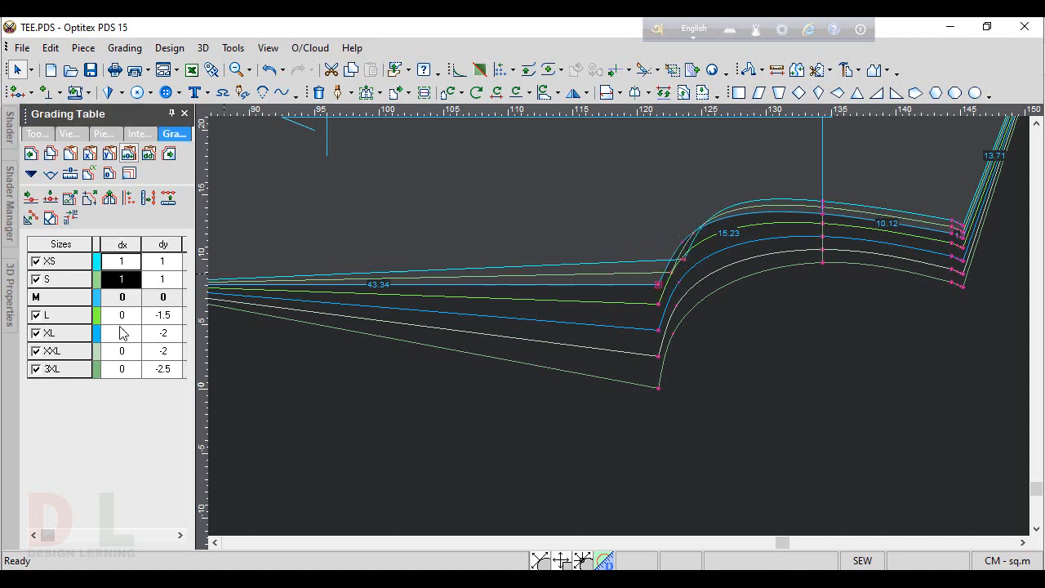
Step: Set the back underarm point's dx grading to -1 for L, -1.25 for XL and XXL, and -1.75 for 3XL
click(135, 322)
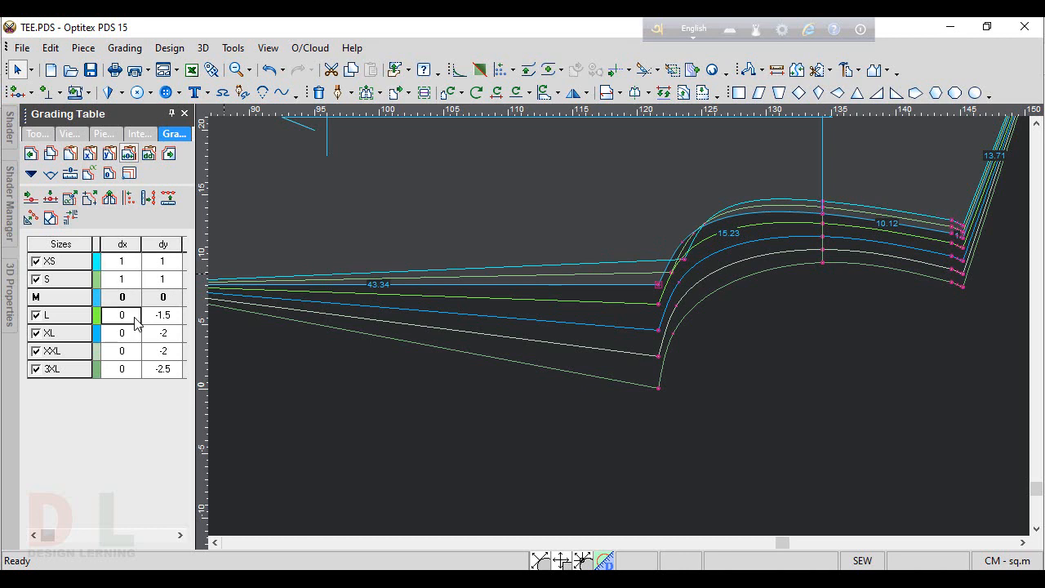
text(-1)
key(Return)
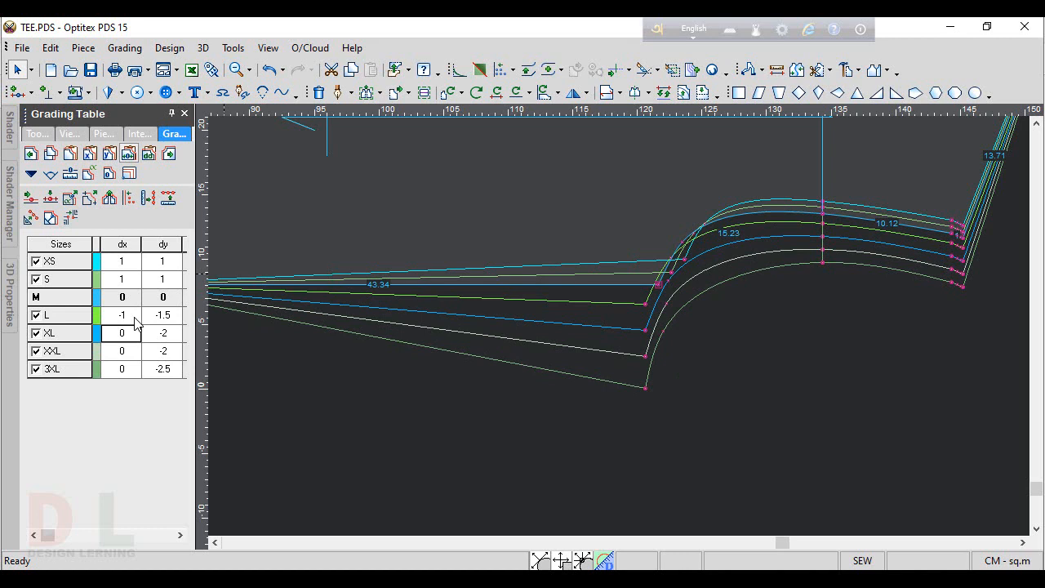
text(1.25)
key(Return)
text(-)
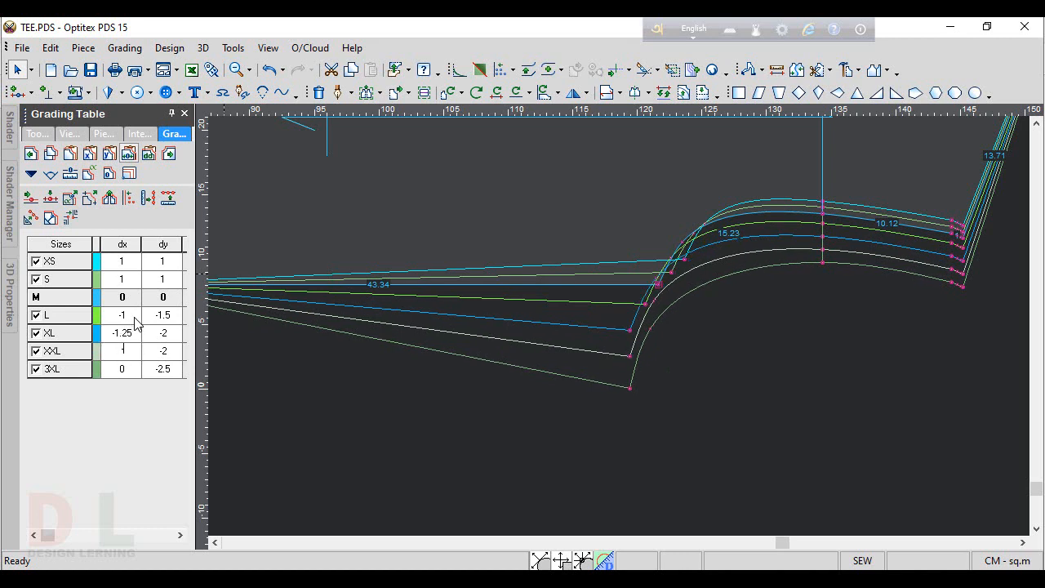
text(1.25)
key(Return)
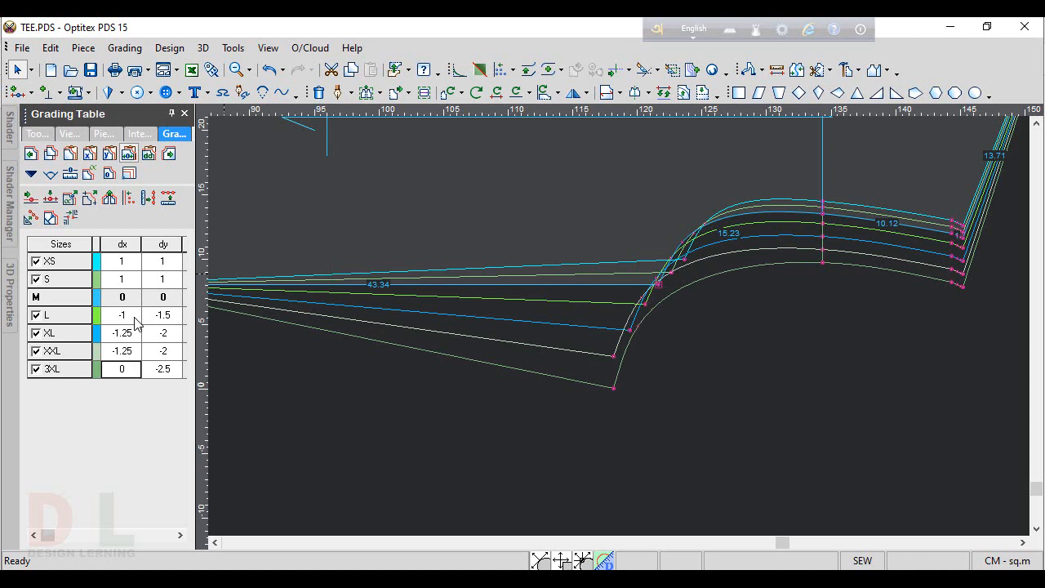
text(-1.75)
key(Up)
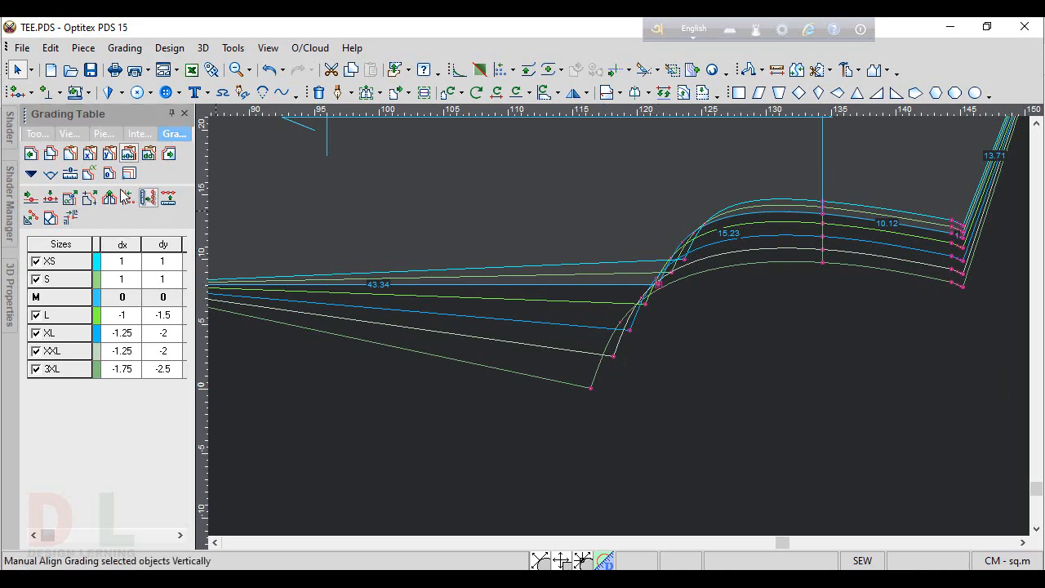
Step: Copy the underarm point's grading and paste its dy values to the BACK piece's lower hem corner
scroll(620, 334, down, 3)
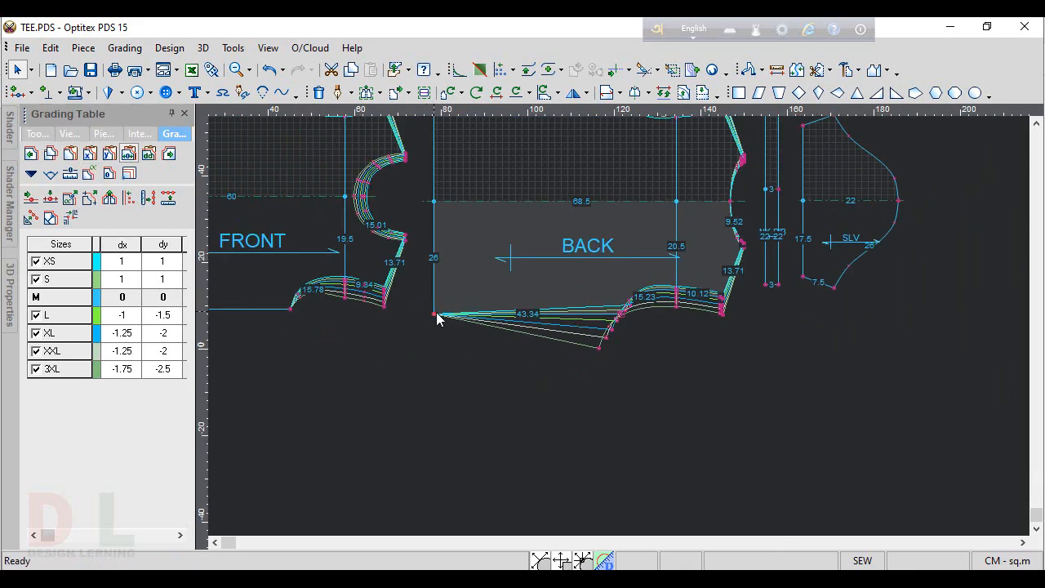
click(433, 316)
click(109, 154)
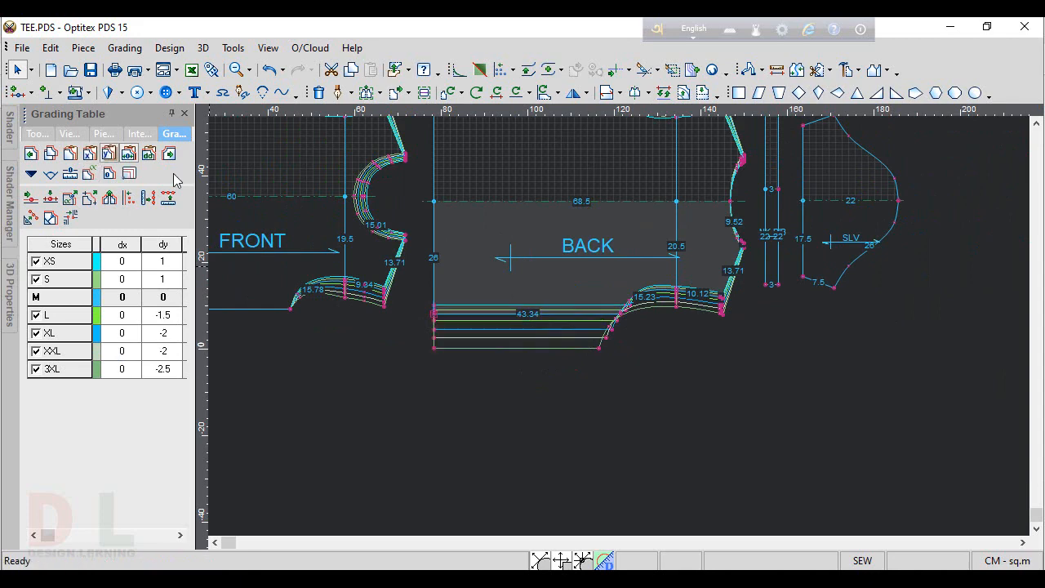
Step: Paste the copied dx and dy grading to the FRONT piece's lower underarm point, and only the dy values to its lower hem corner
scroll(520, 344, down, 3)
scroll(662, 314, up, 5)
click(715, 283)
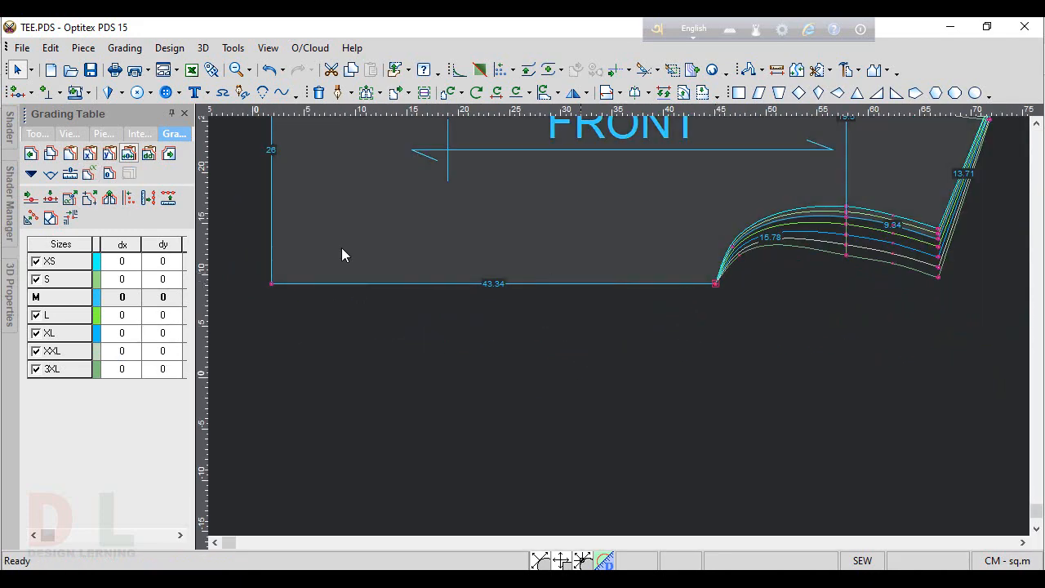
click(90, 154)
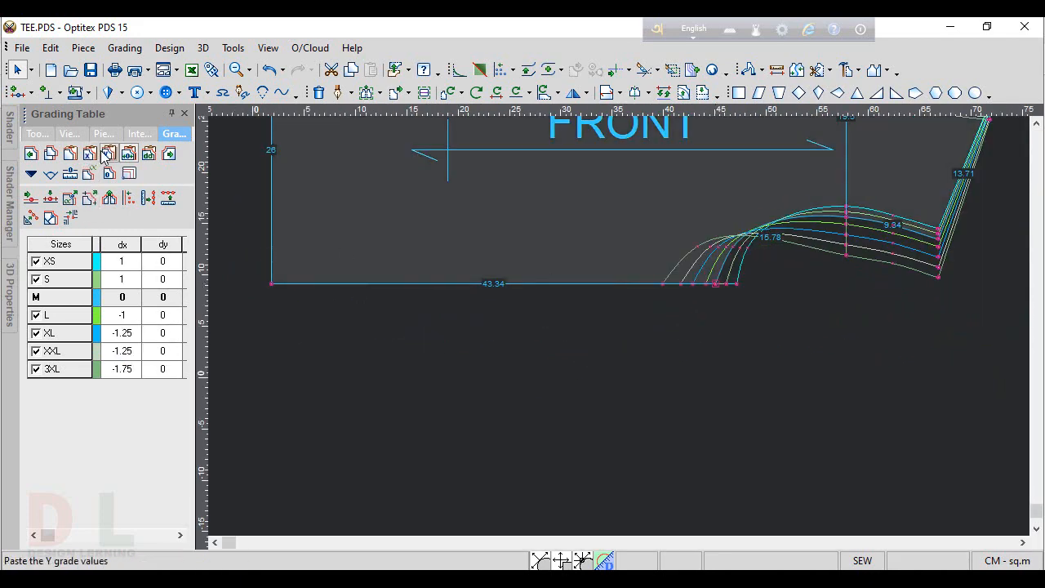
click(108, 154)
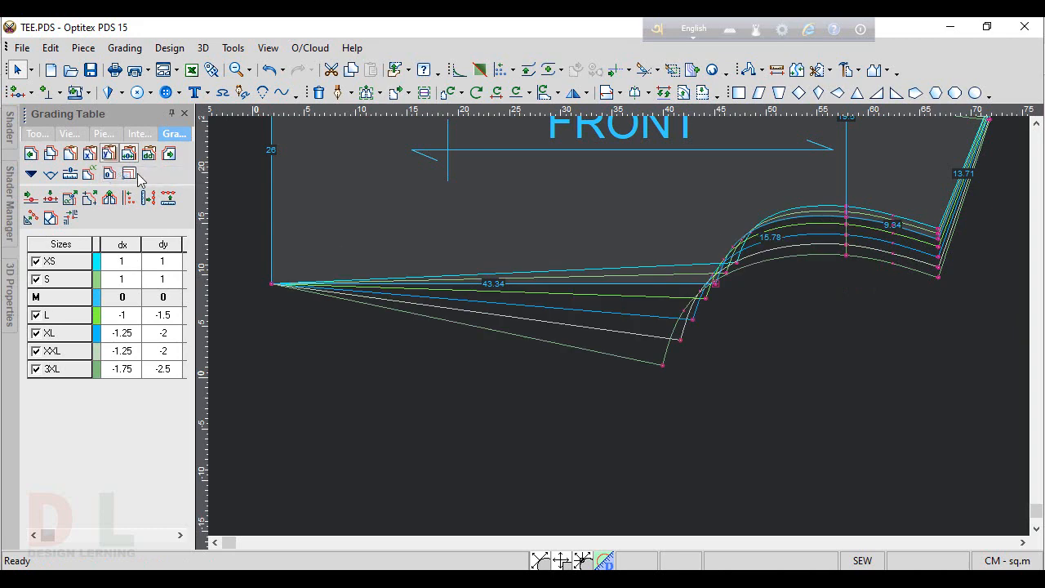
click(272, 284)
scroll(640, 321, down, 3)
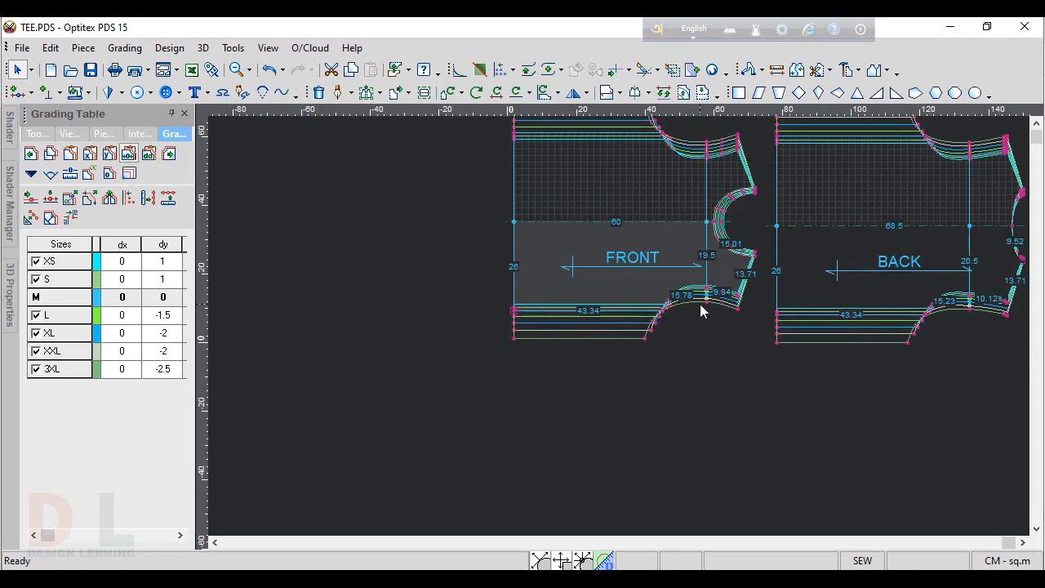
Step: Set the dx grading of the BACK piece's lower hem corner to 1 for XS and S
middle_drag(724, 263, 619, 328)
scroll(642, 336, up, 1)
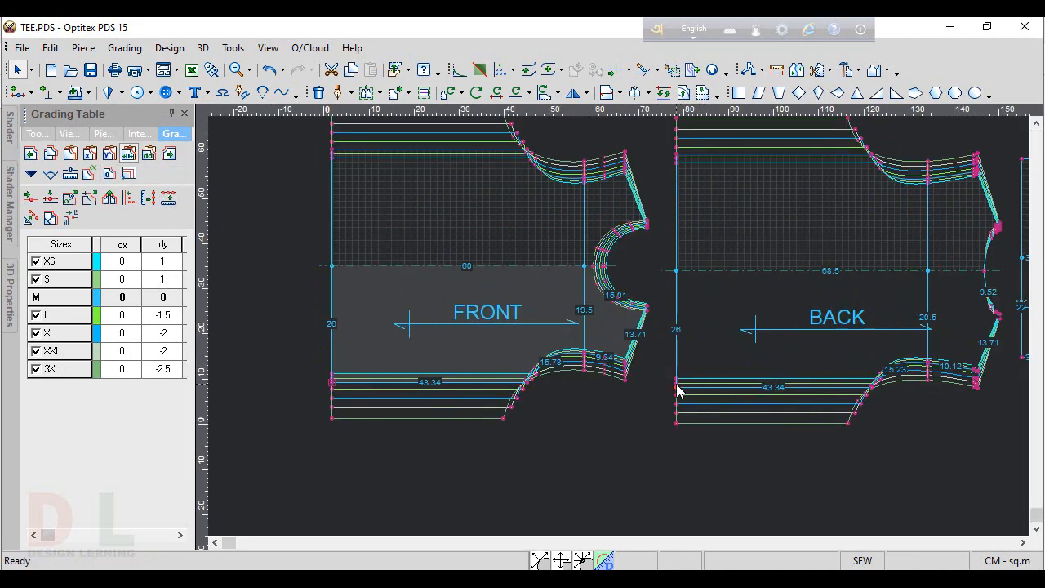
click(679, 389)
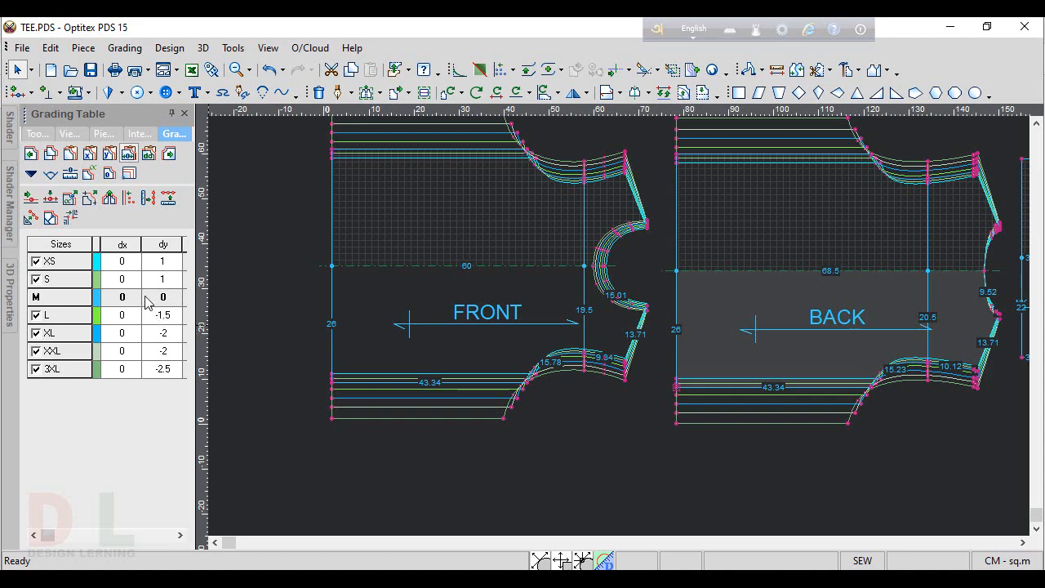
click(123, 279)
text(1)
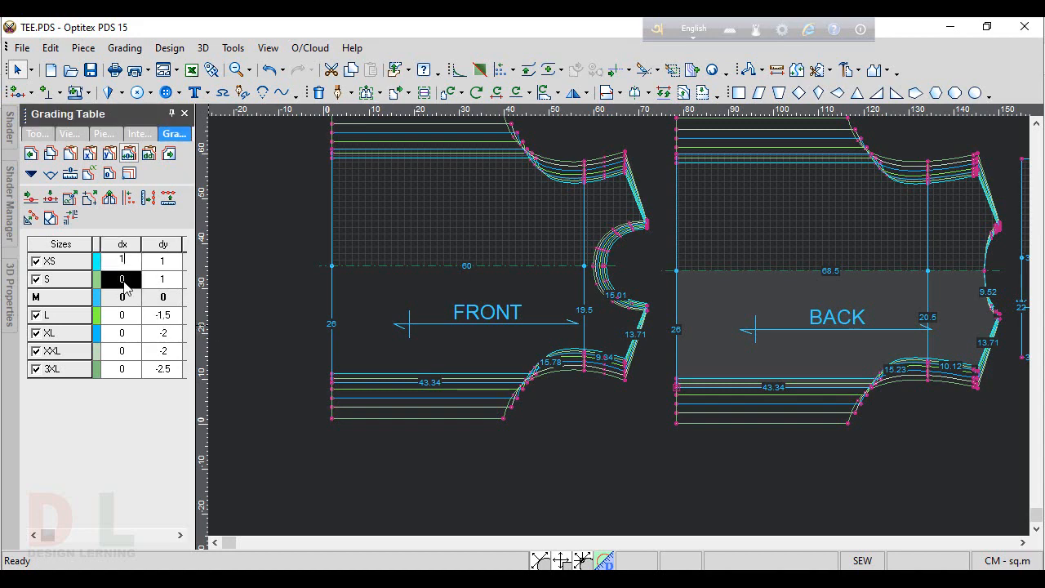
key(Return)
key(Return)
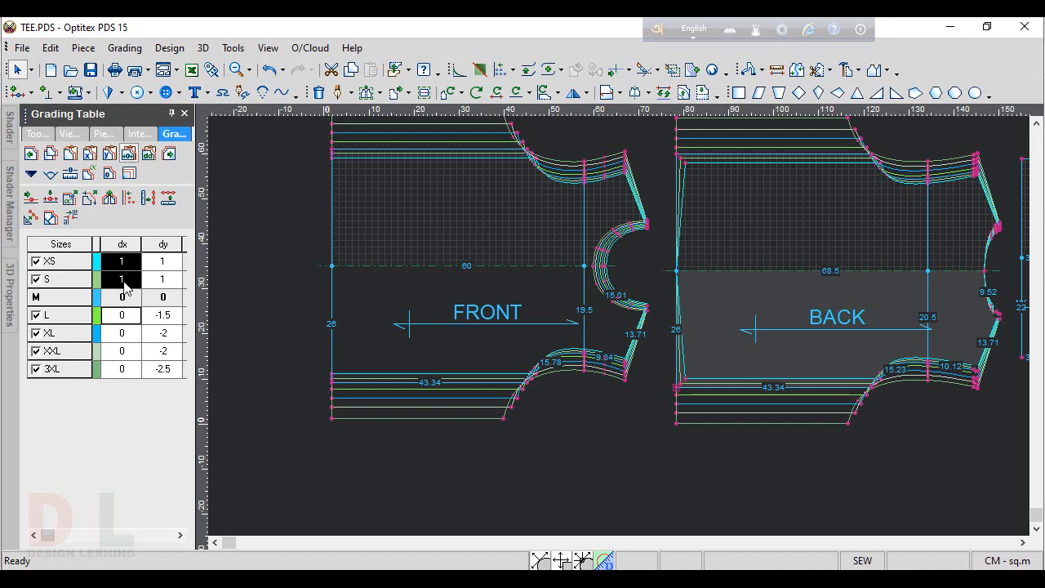
Step: Set the BACK lower hem corner's dx grading to -1.5 for L and -2 for XL, XXL and 3XL
click(135, 315)
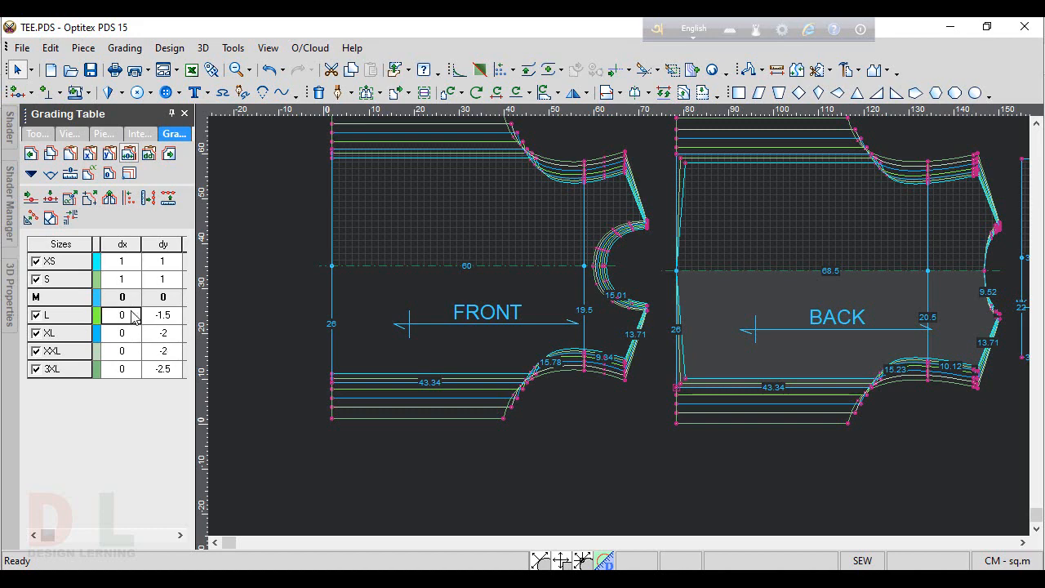
text(-1.5)
key(Return)
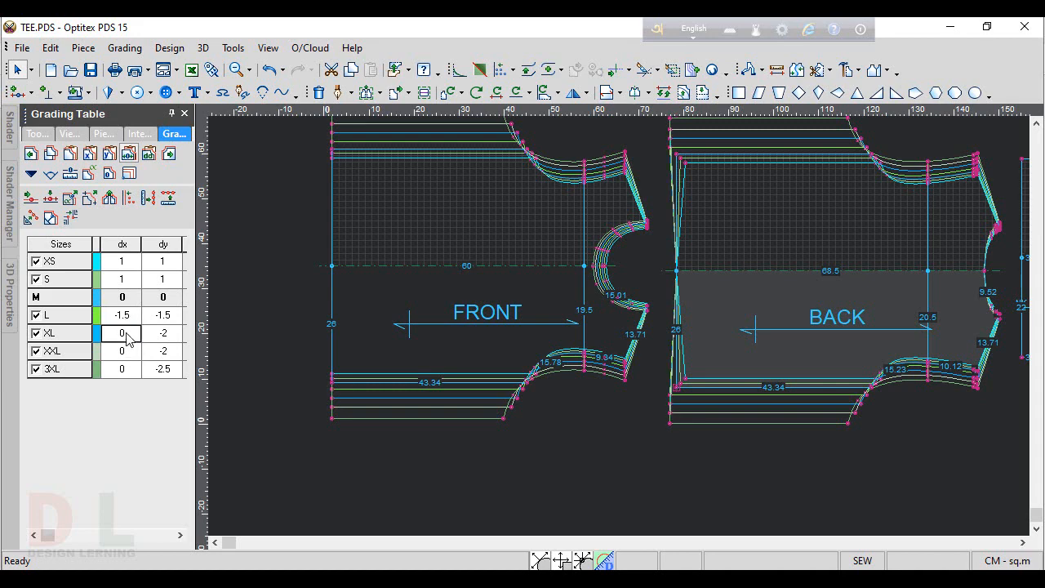
drag(129, 333, 128, 399)
text(2)
key(Return)
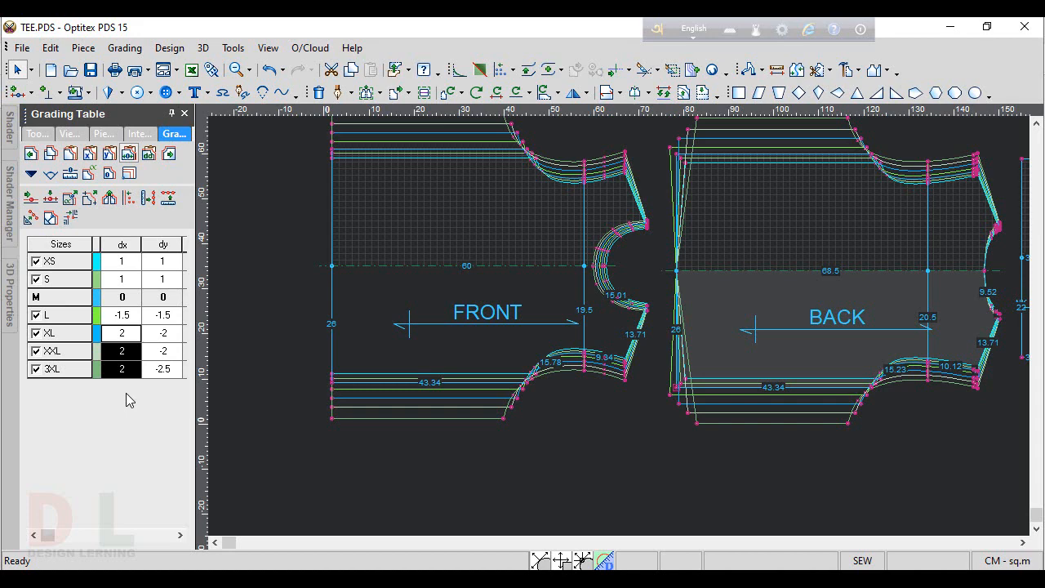
drag(122, 333, 120, 416)
text(-2)
key(Return)
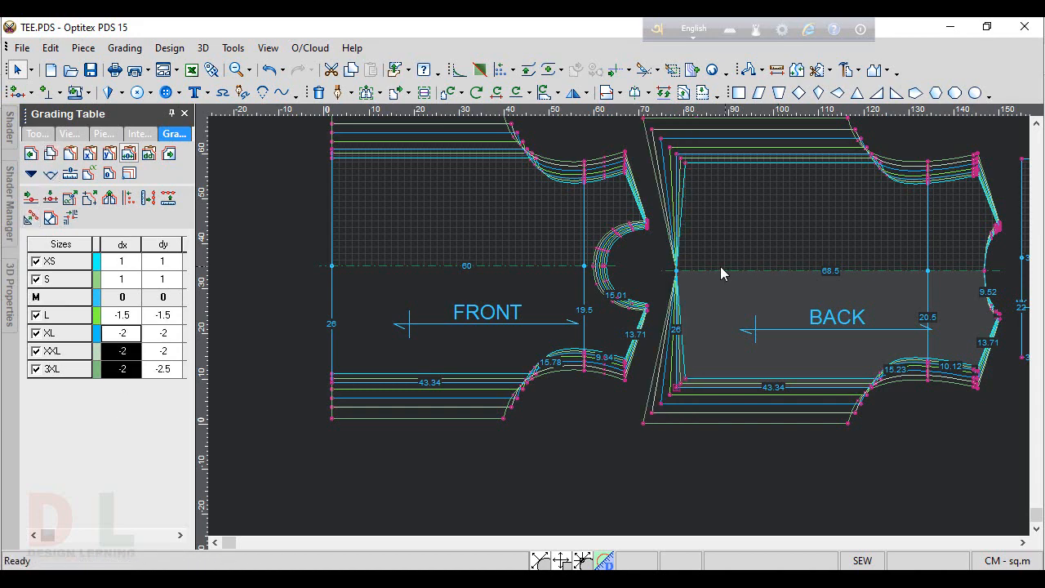
Step: Paste the BACK hem corner's dx grading to the BACK hem centre point and to the FRONT's lower hem corner and hem centre point
click(677, 269)
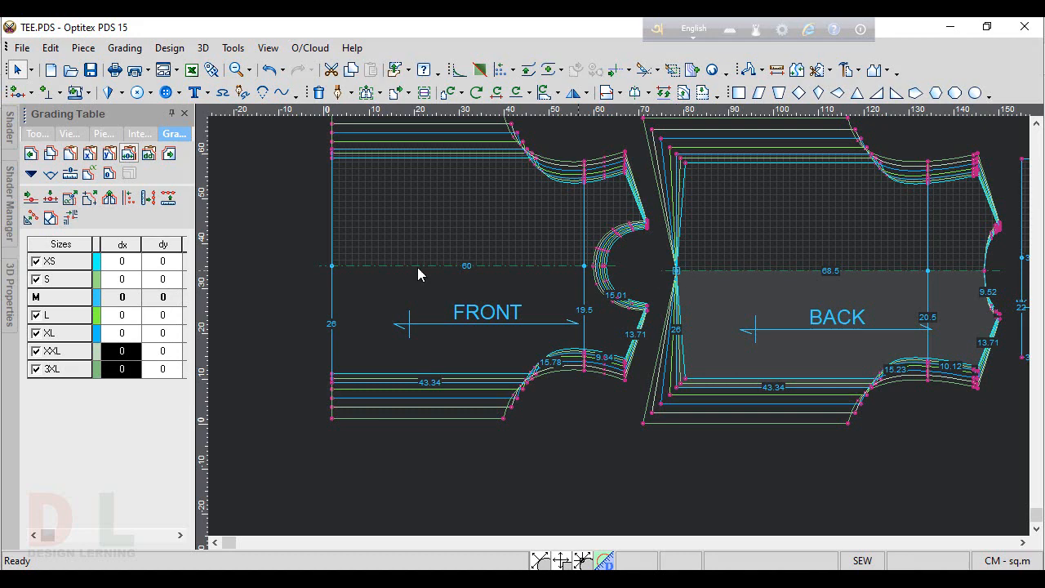
click(90, 159)
click(351, 378)
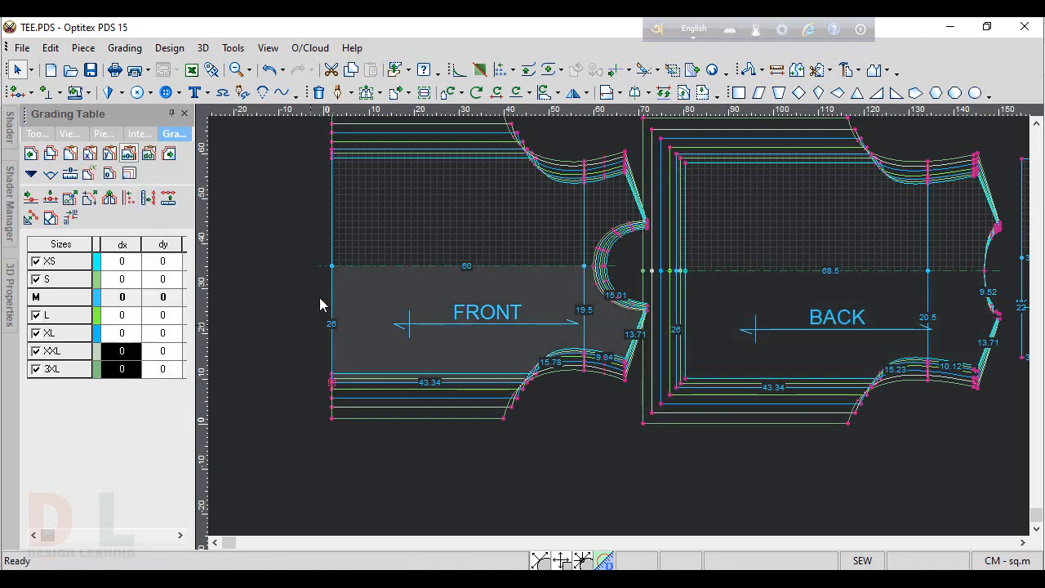
click(332, 265)
click(89, 154)
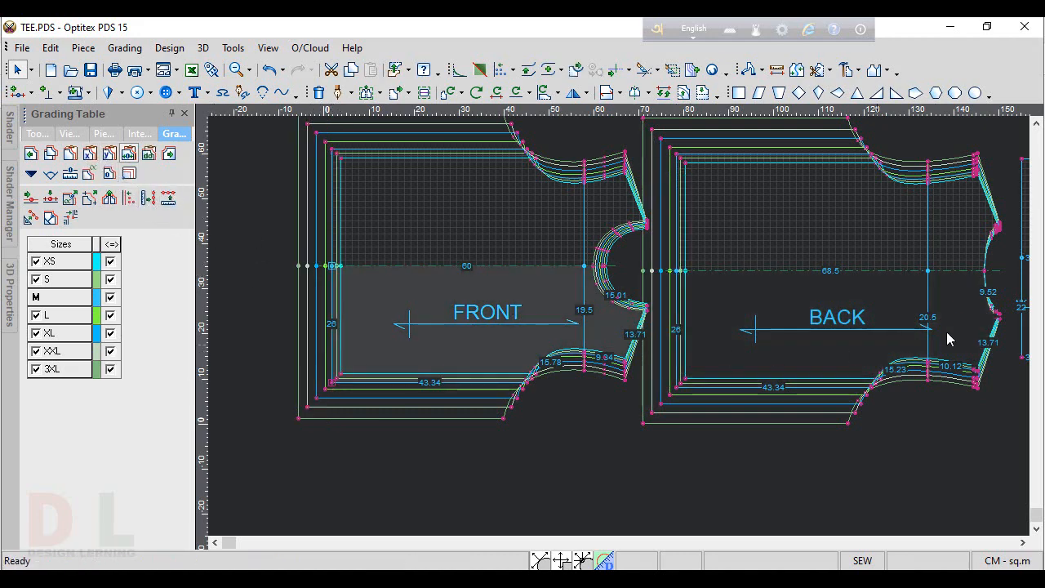
Step: Set the dy grading of the SLV piece's lower underarm point to 1 for XS and S
scroll(633, 339, down, 3)
scroll(629, 333, up, 2)
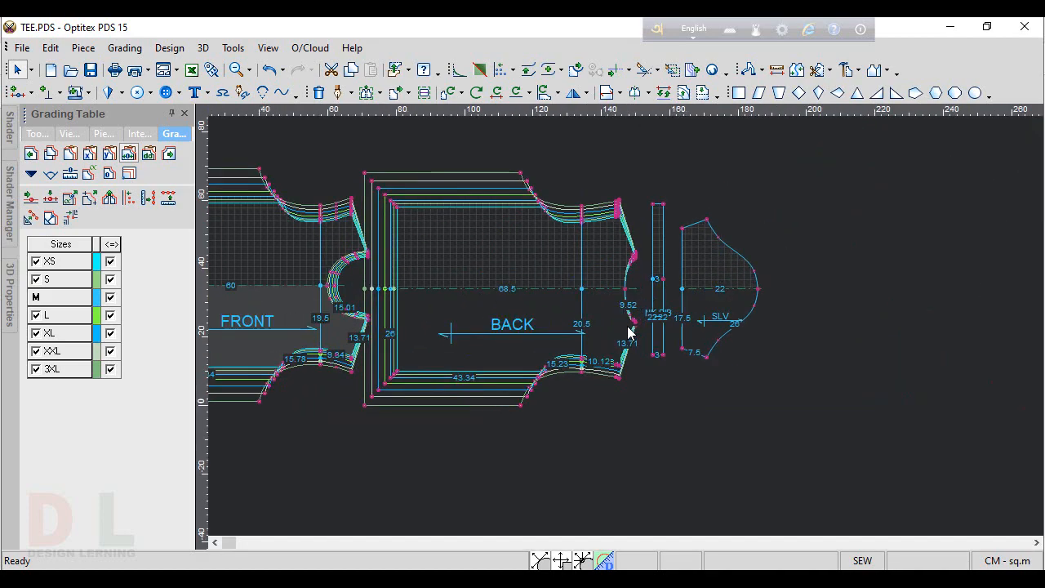
scroll(629, 332, up, 2)
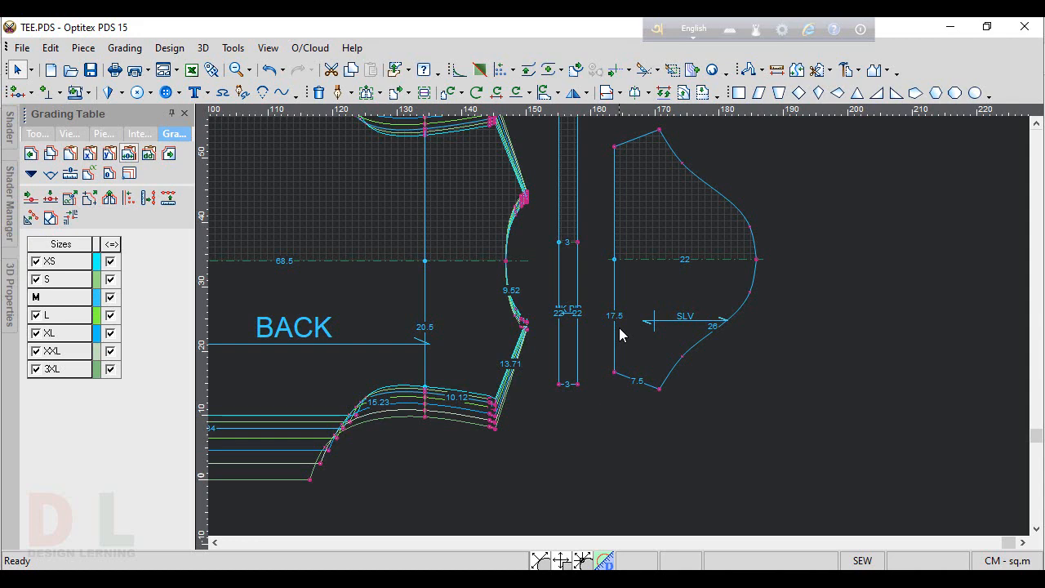
scroll(624, 335, up, 3)
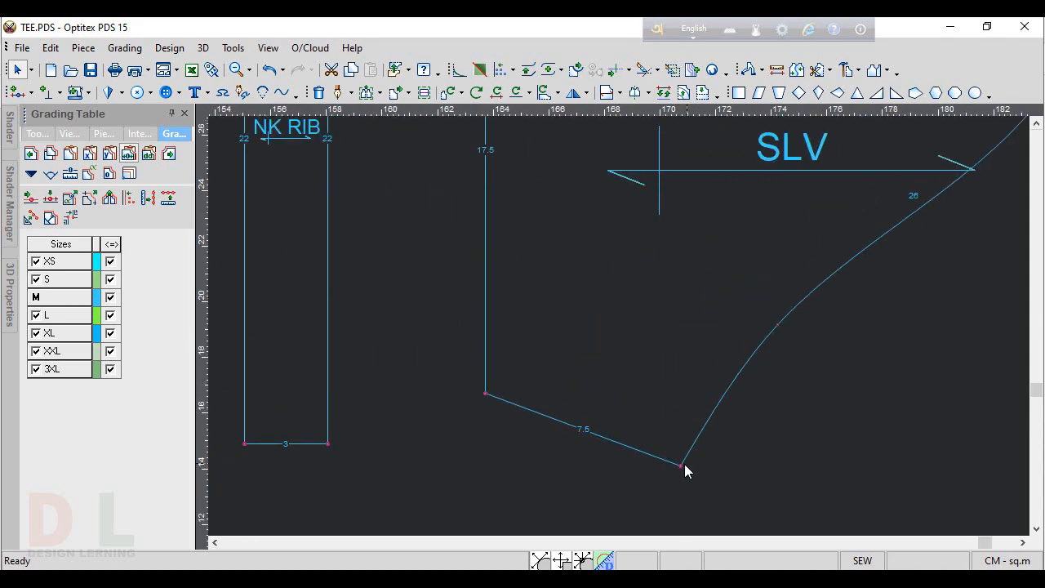
click(682, 466)
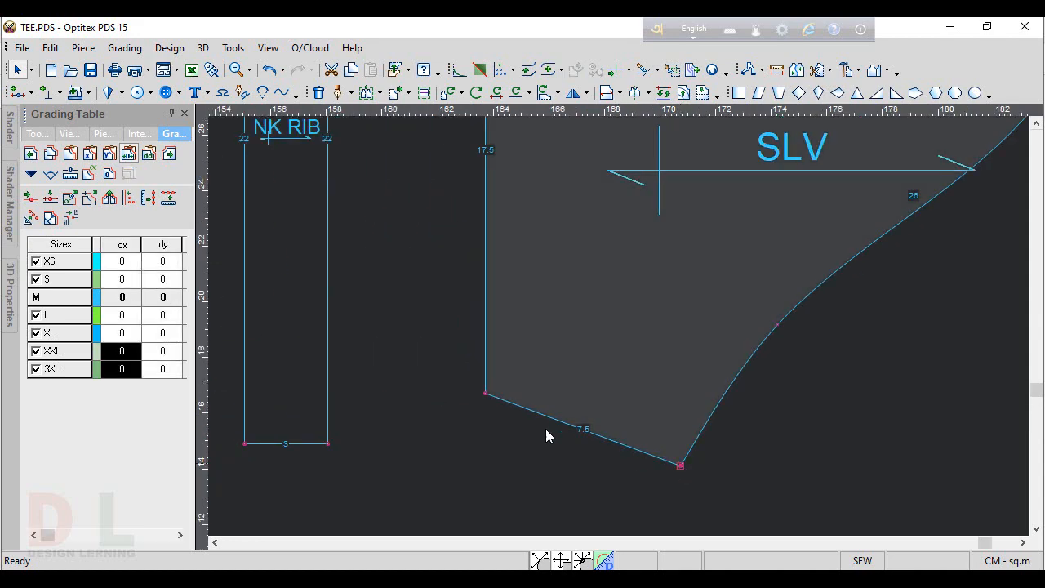
click(172, 278)
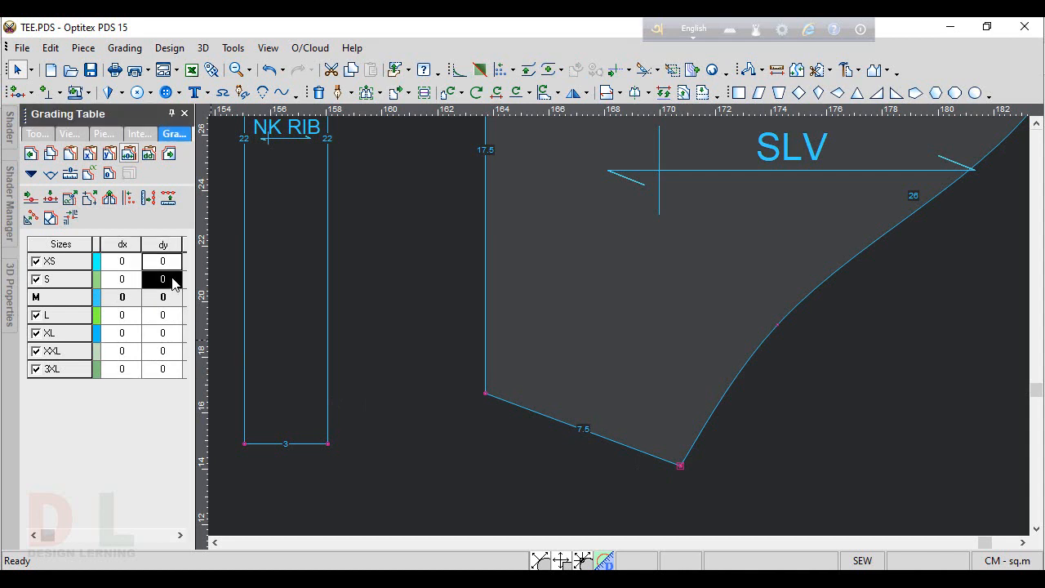
text(1)
key(Return)
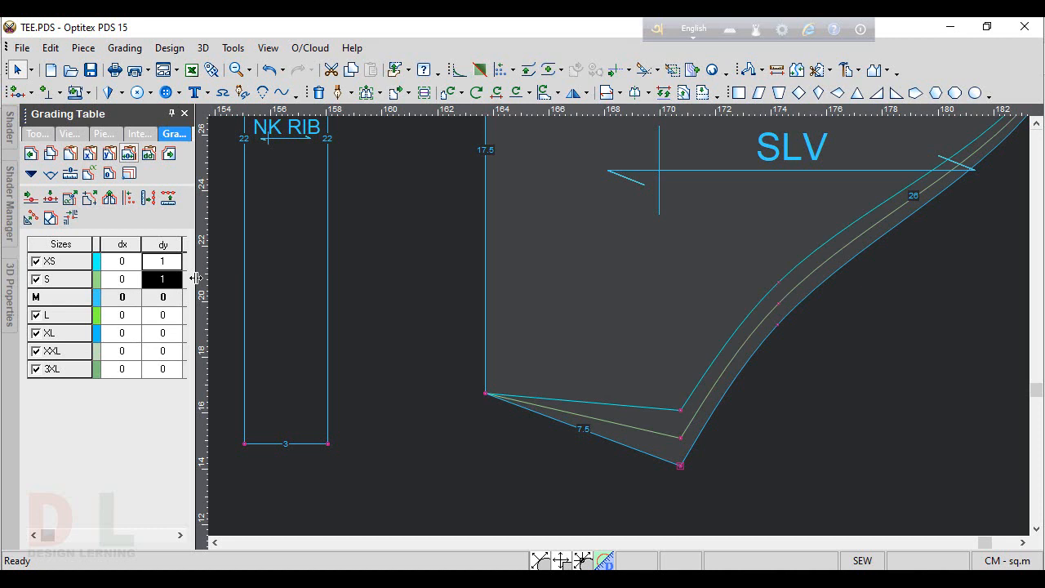
Step: Set the sleeve underarm point's dy grading to -1 for L, -1.4 for XL and XXL, and -1.9 for 3XL
click(179, 322)
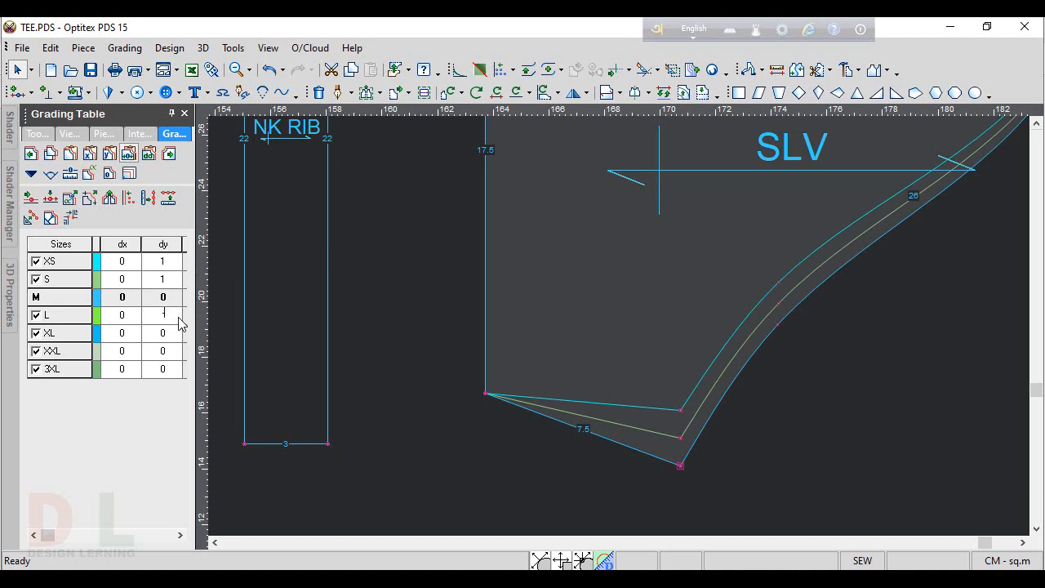
text(-1)
key(Return)
text(-1.0)
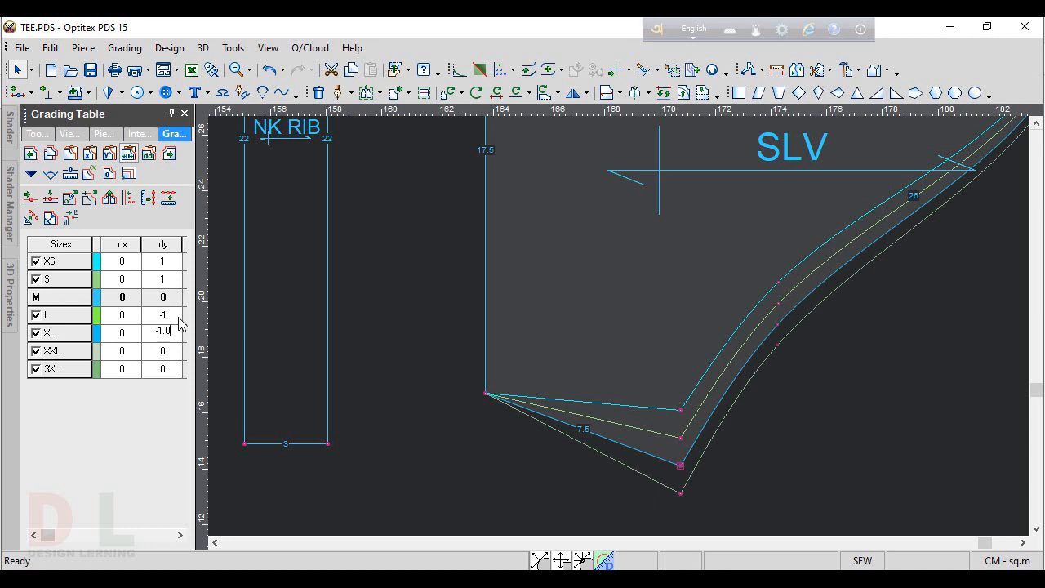
text(4)
key(BackSpace)
text(4)
key(Return)
text(-1.4)
key(Return)
text(-)
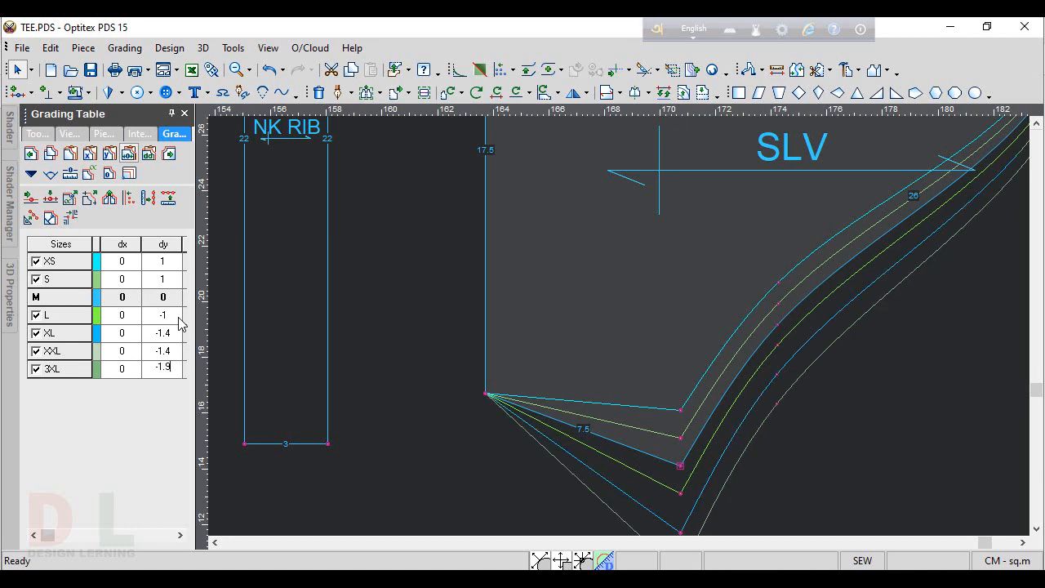
text(1.9)
key(Up)
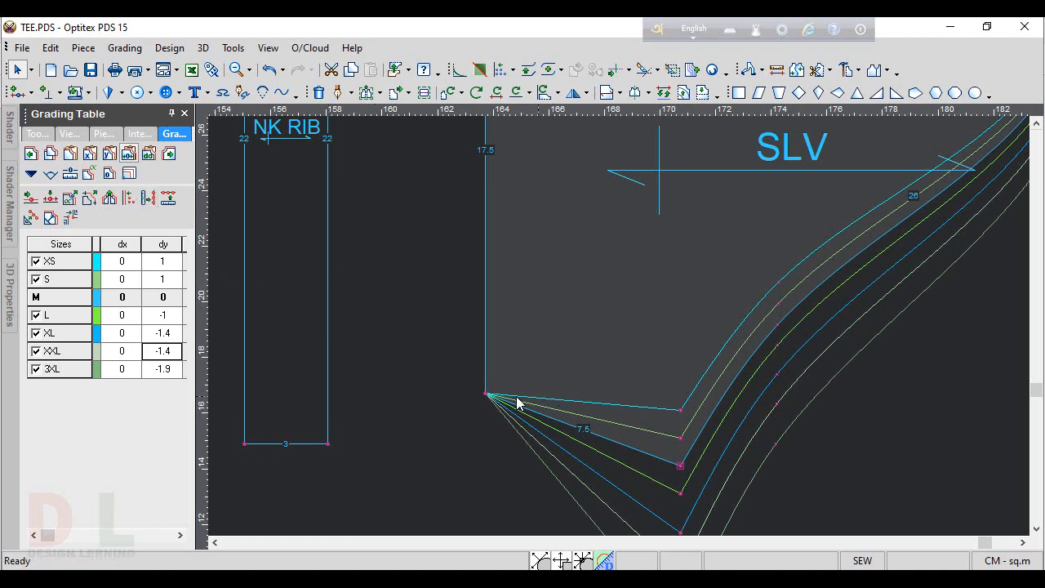
Step: Set the sleeve's lower hem corner dy grading to 1 for XS and S and -1 for L
click(486, 395)
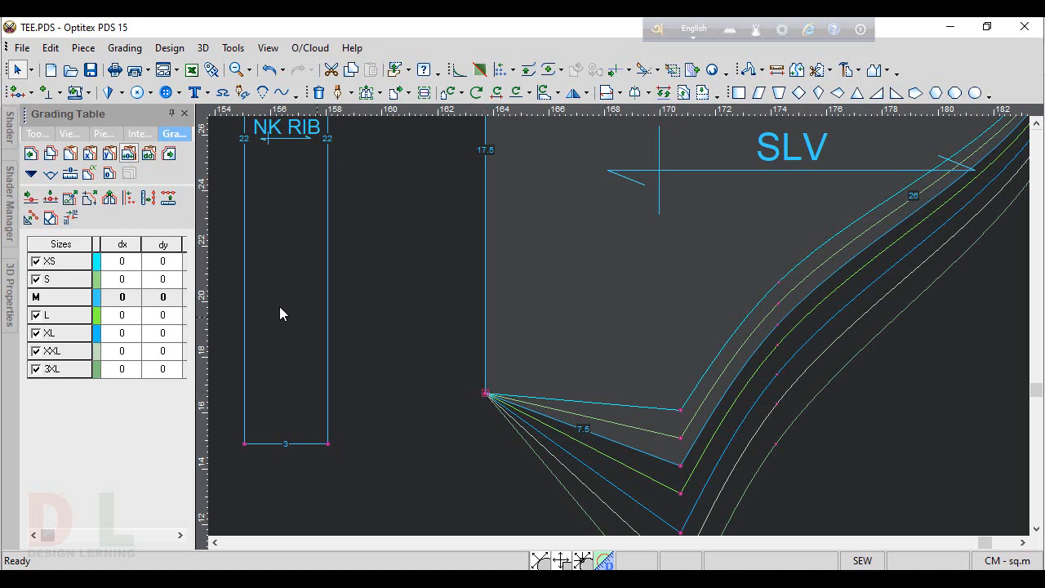
click(168, 281)
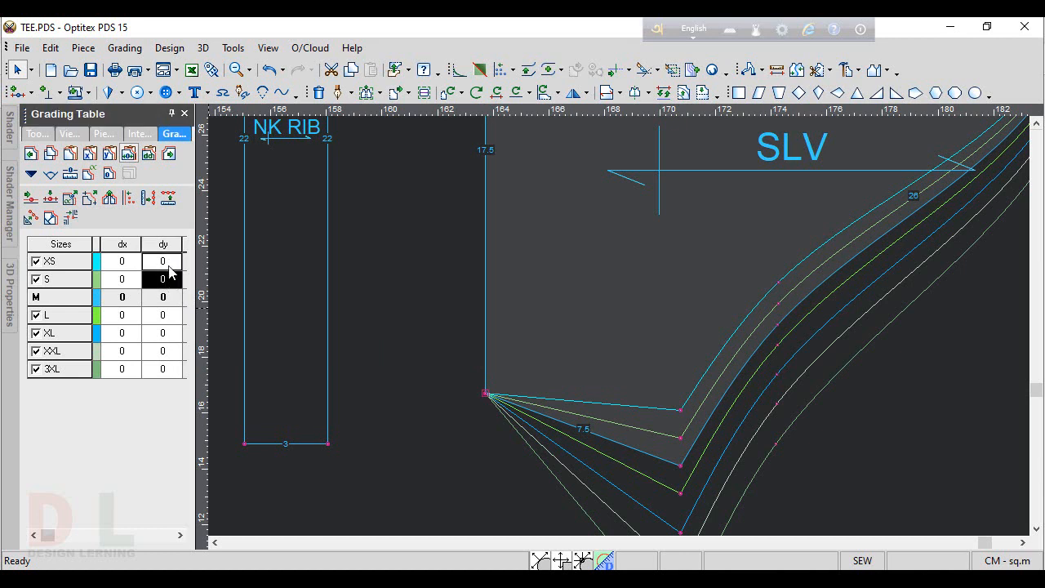
drag(169, 285, 165, 320)
text(1)
key(Return)
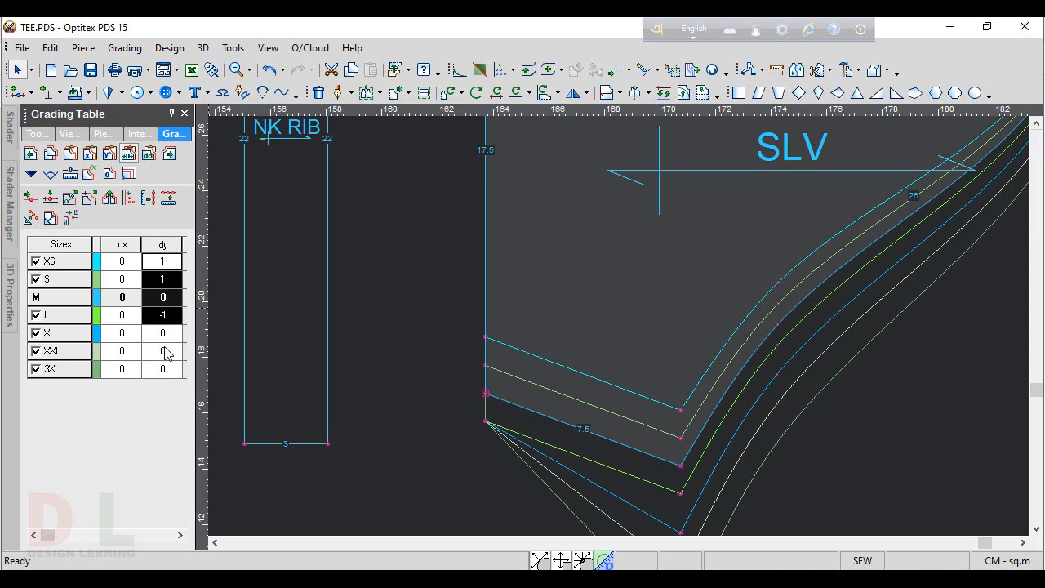
Step: Set the sleeve hem corner's dy grading to -1.25 for XL and XXL and -1.75 for 3XL
click(175, 340)
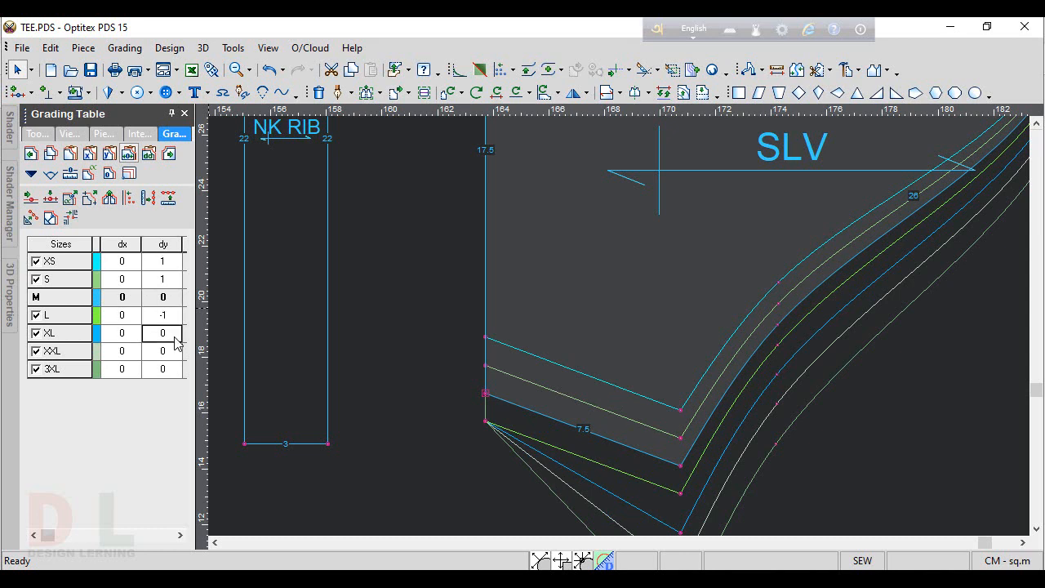
text(11.25)
key(Return)
text(-1)
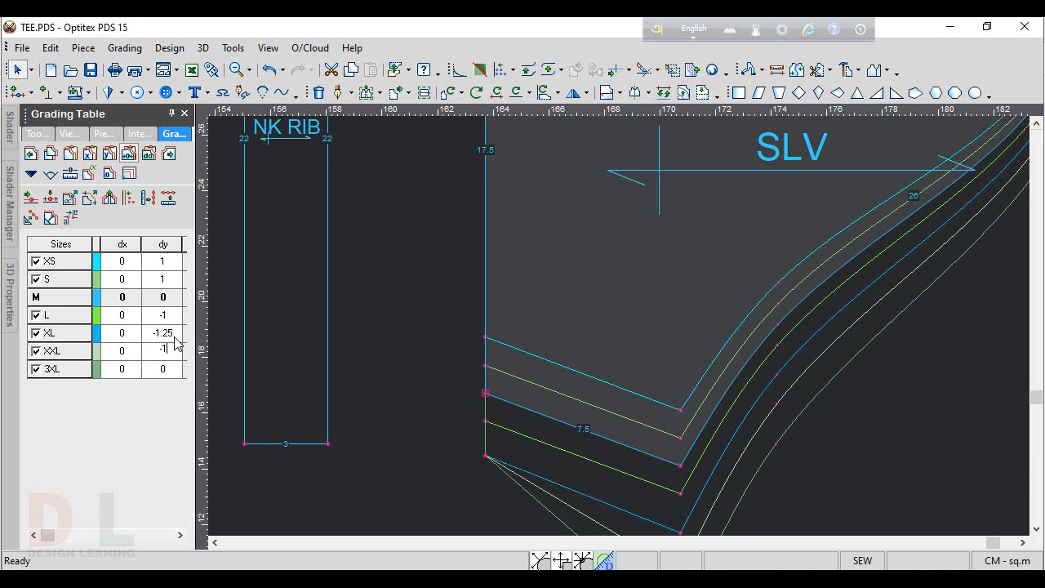
key(Return)
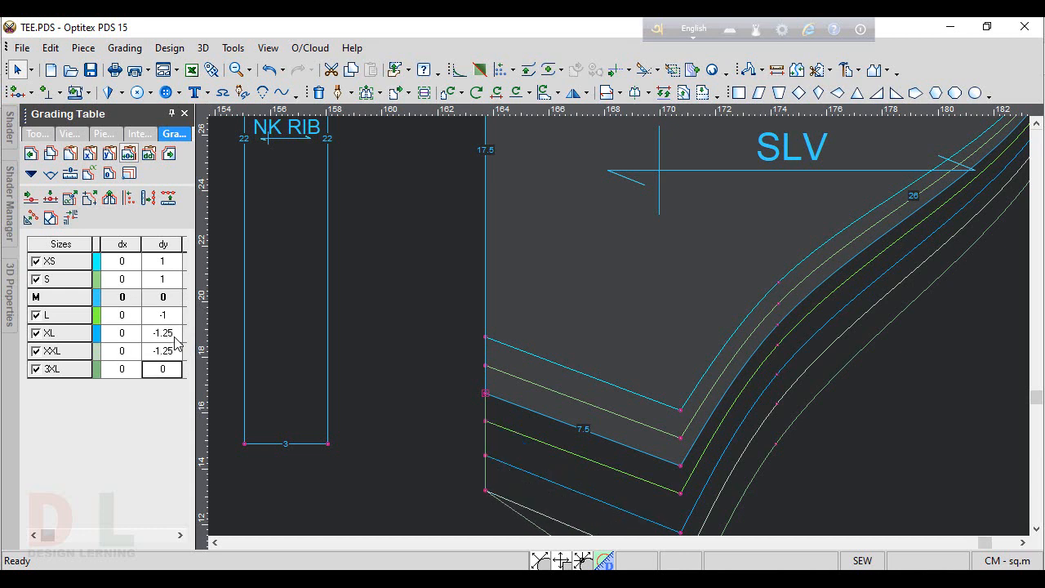
text(-1.75)
key(Up)
Step: Set the sleeve underarm point's dx grading to 0.5 for XS and S and -0.5 for L through 3XL
scroll(624, 335, down, 3)
scroll(639, 347, up, 3)
click(672, 348)
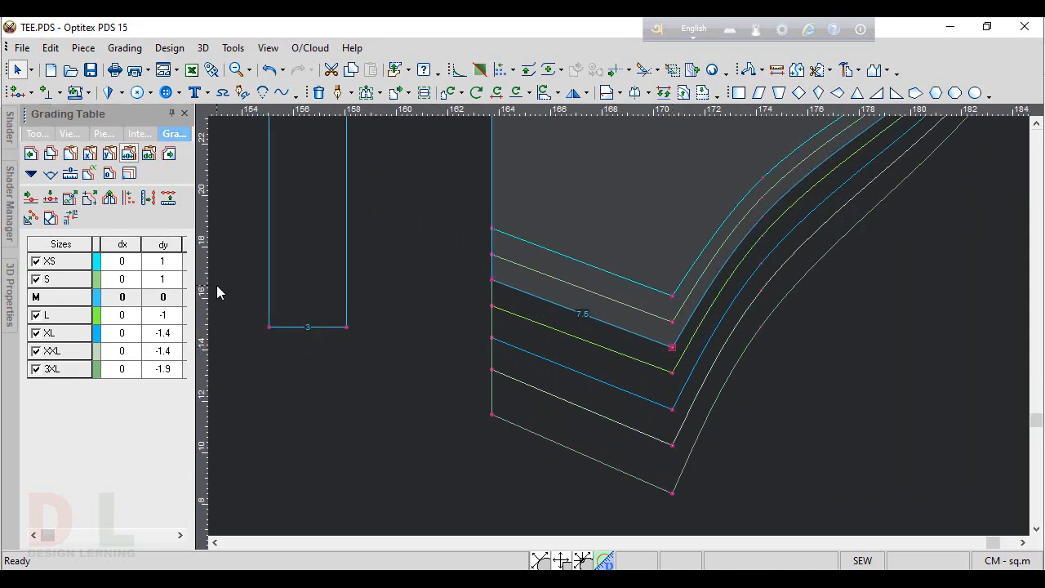
drag(137, 266, 110, 397)
text(.5)
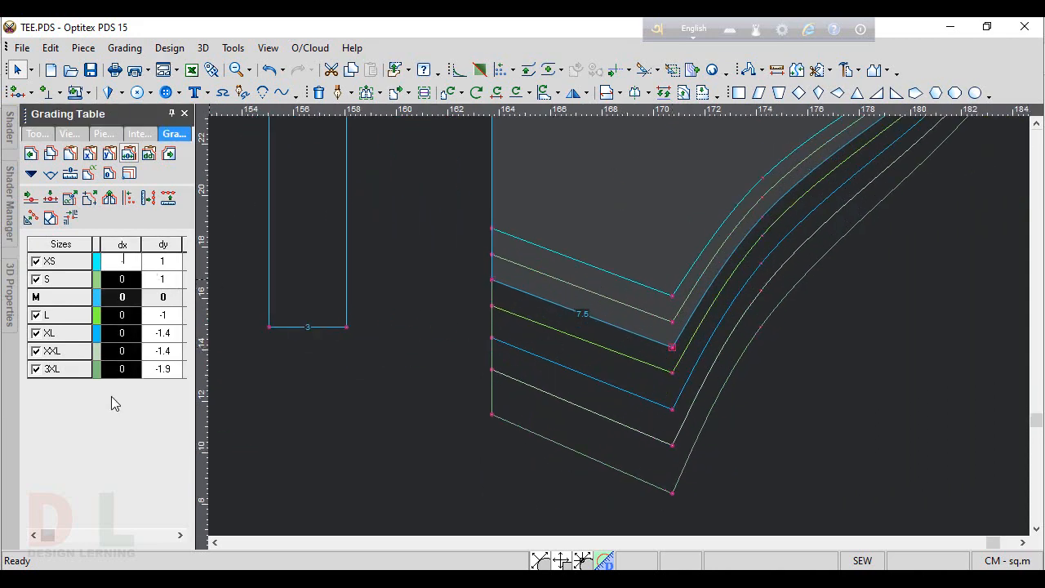
key(Return)
Step: Rotate the sleeve piece in 90-degree steps until its cap points up, and move it clear of the neck rib
scroll(620, 314, down, 4)
scroll(641, 276, up, 4)
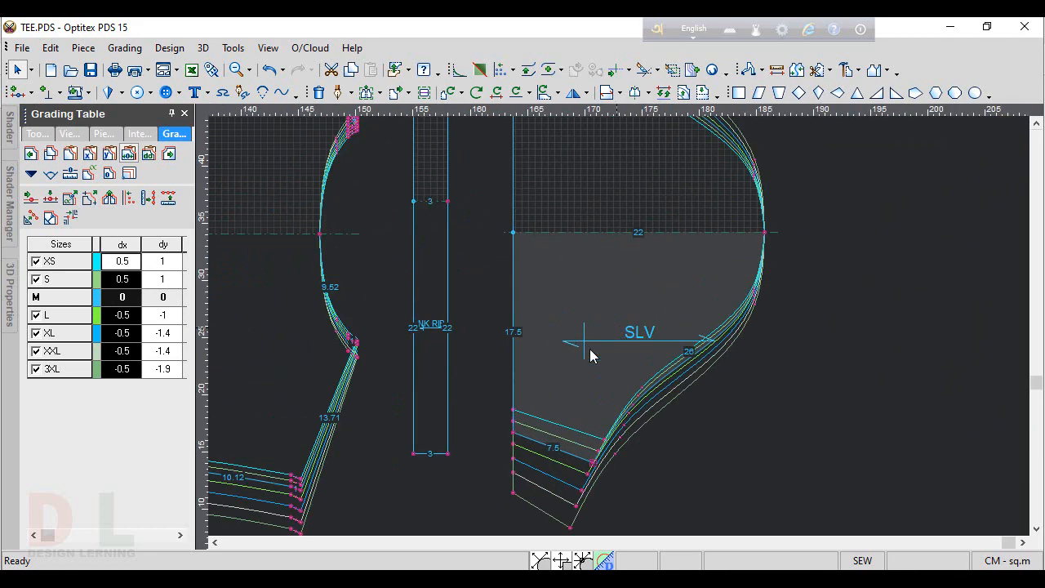
click(513, 432)
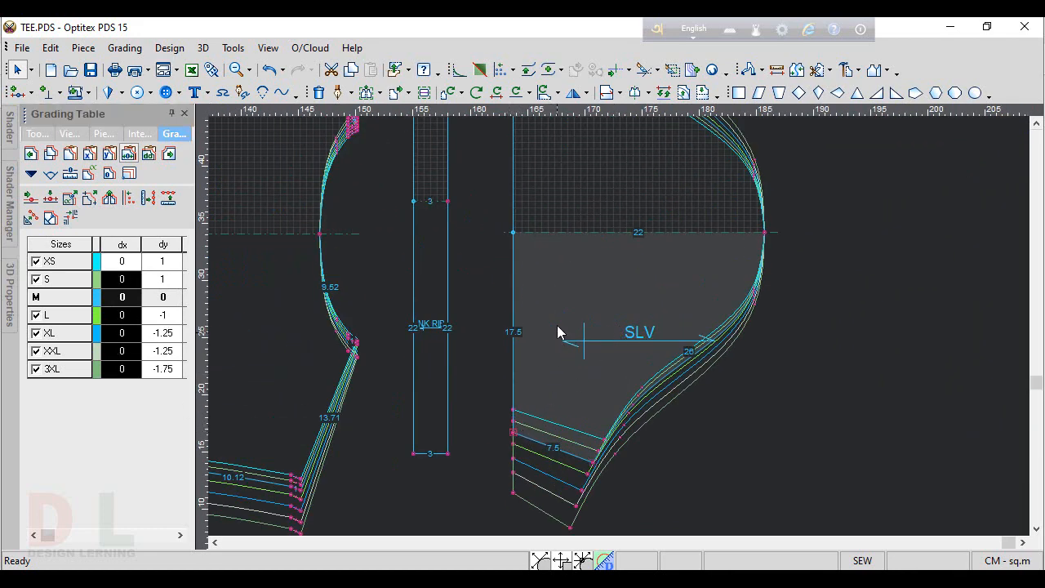
click(558, 321)
click(543, 94)
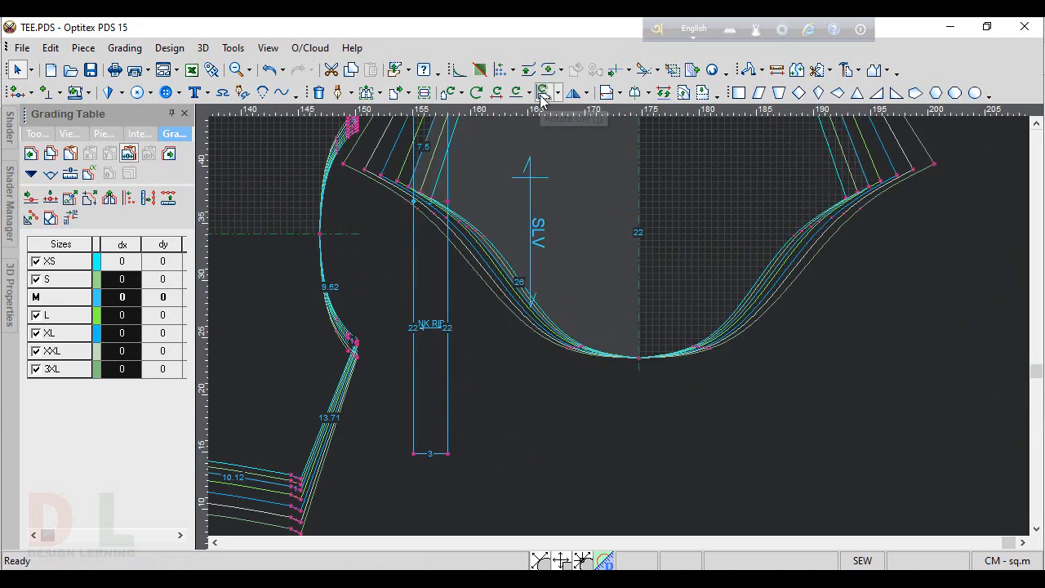
click(543, 94)
click(543, 94)
scroll(622, 330, down, 4)
drag(661, 336, 769, 390)
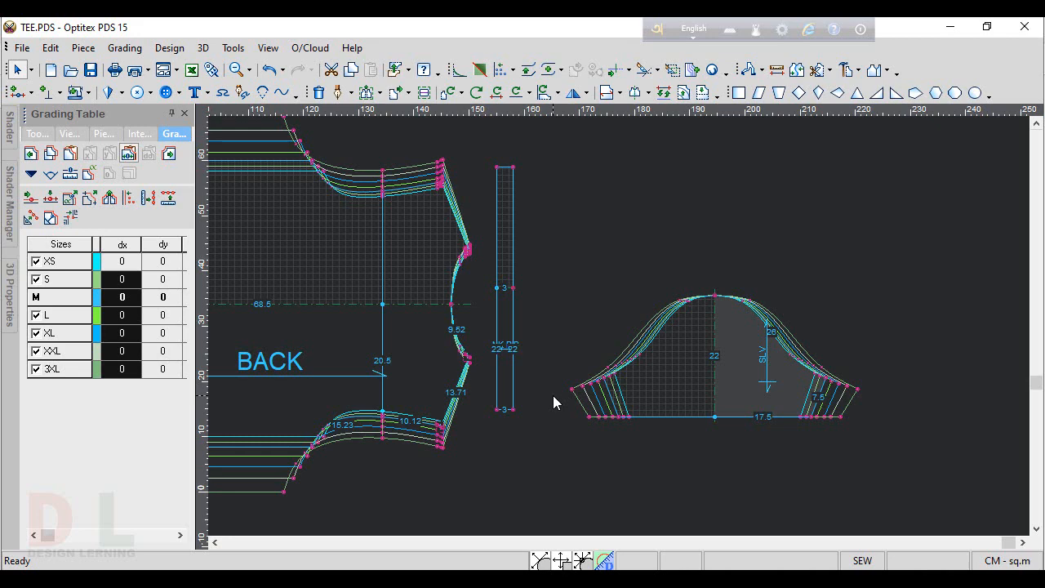
Step: Copy the back shoulder tip's dy grading to the sleeve's hem corner and hem centre points, 0.5 for XS and S, -0.75 for L, -1 for XL to 3XL
click(443, 428)
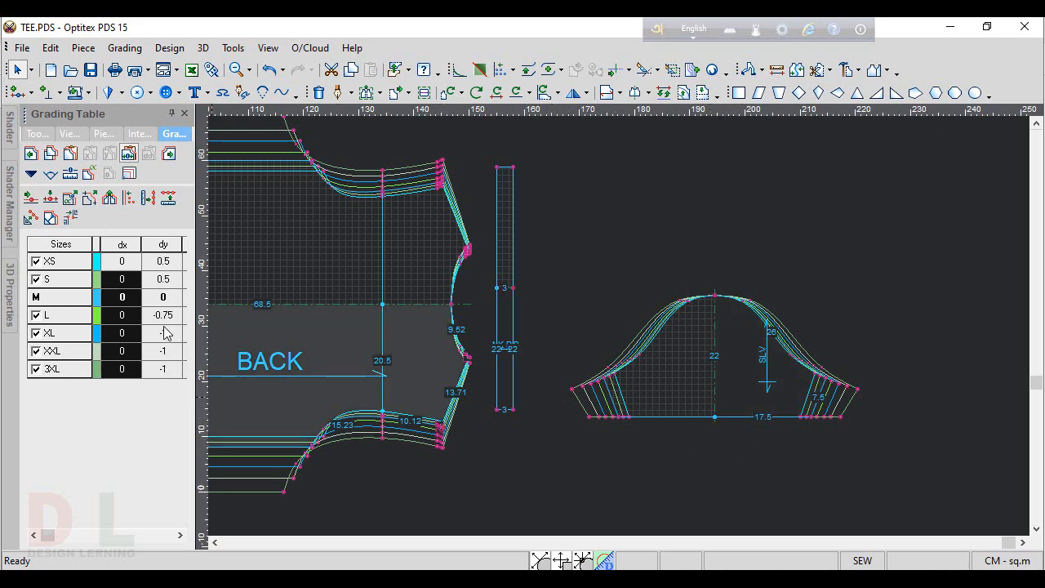
scroll(660, 382, up, 4)
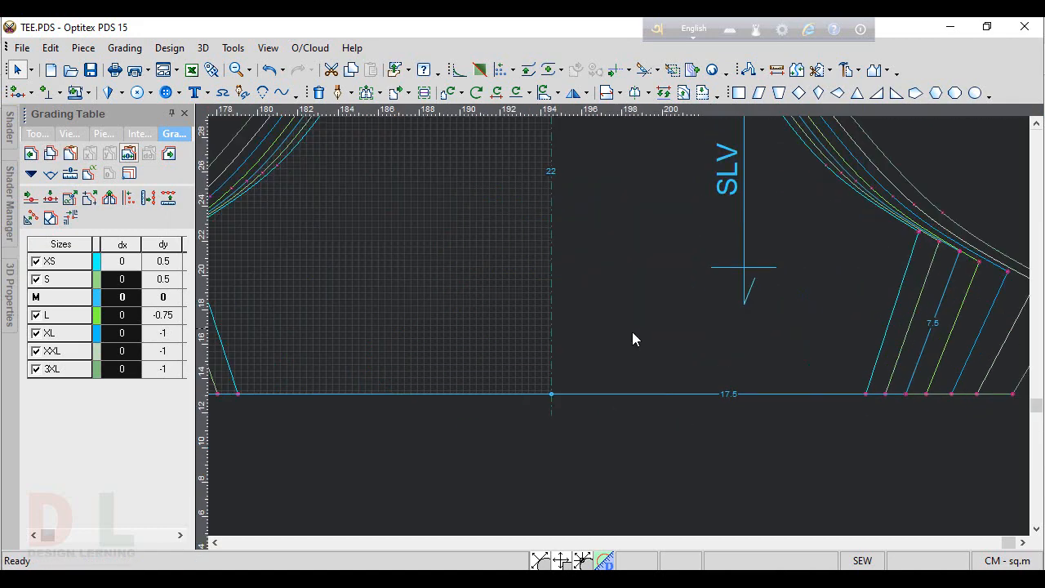
click(663, 341)
click(906, 394)
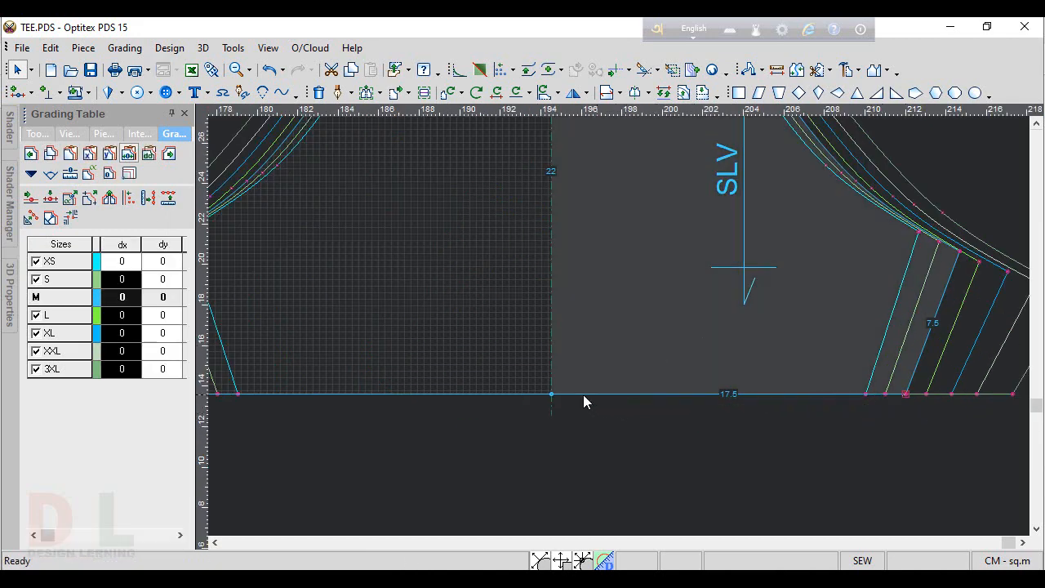
shift+click(553, 395)
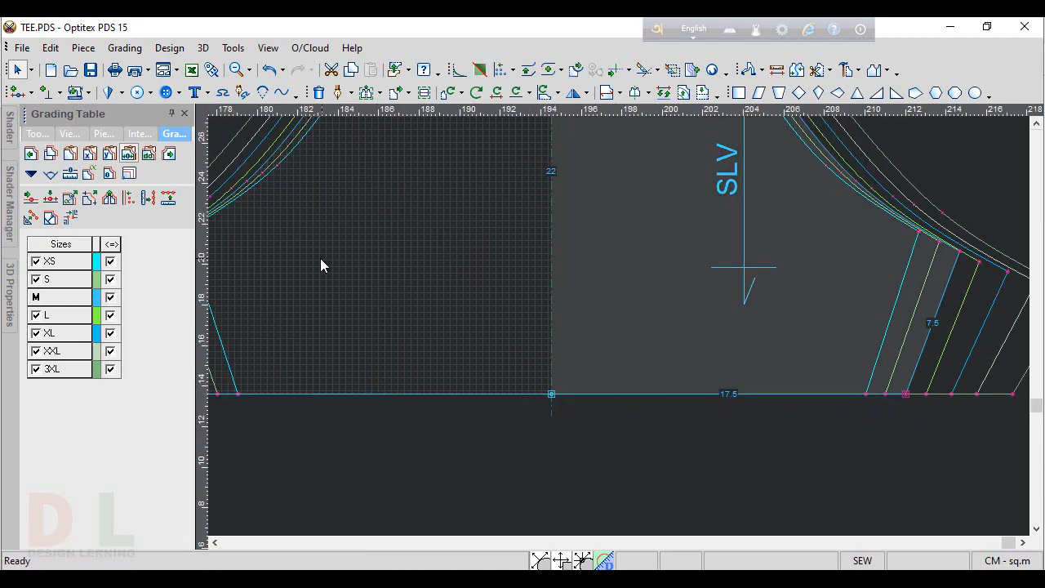
click(109, 163)
scroll(621, 329, down, 3)
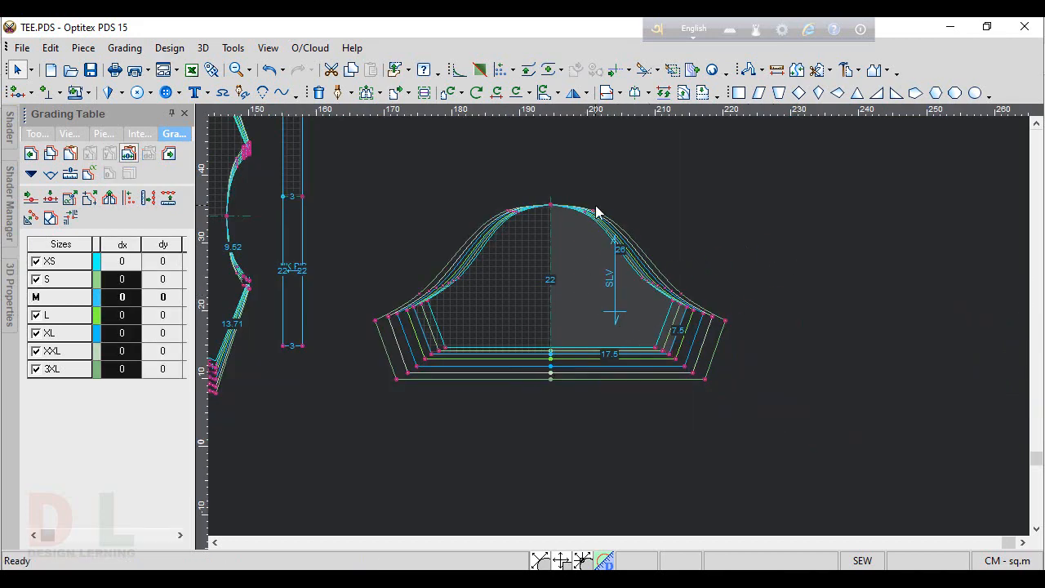
Step: Rotate the sleeve 90 degrees so its cap faces away from the neck rib, and place it beside the rib
click(543, 92)
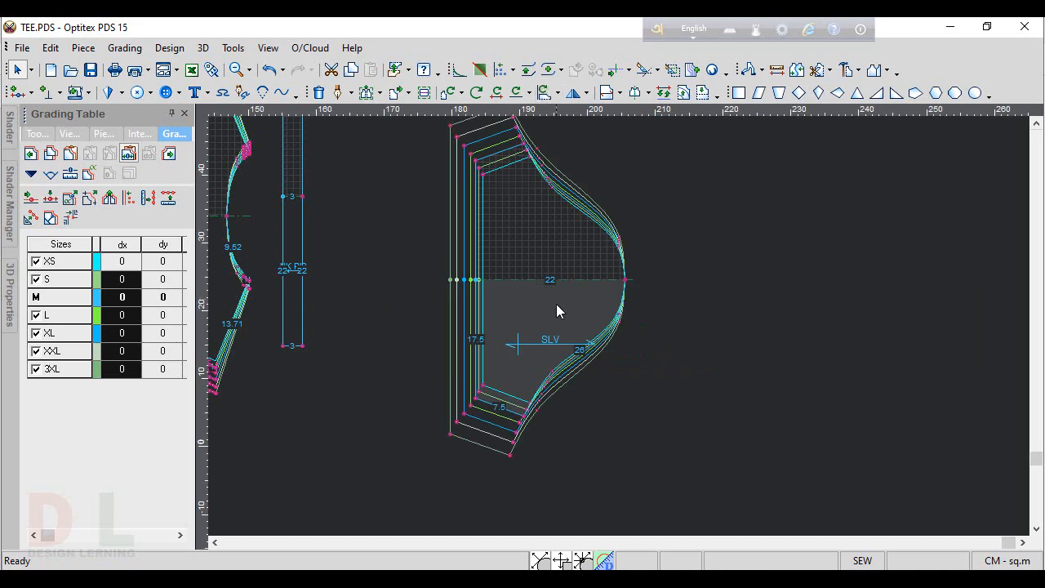
drag(557, 311, 484, 296)
scroll(627, 325, down, 2)
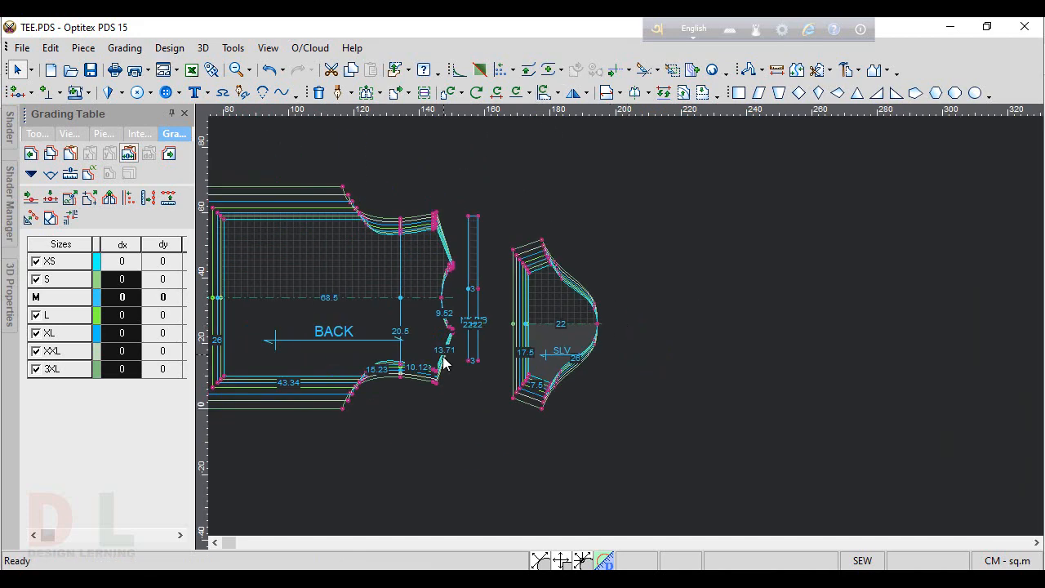
Step: Show the Compare Length table and add the back armhole, from shoulder tip to underarm, as a plus length
scroll(620, 333, up, 1)
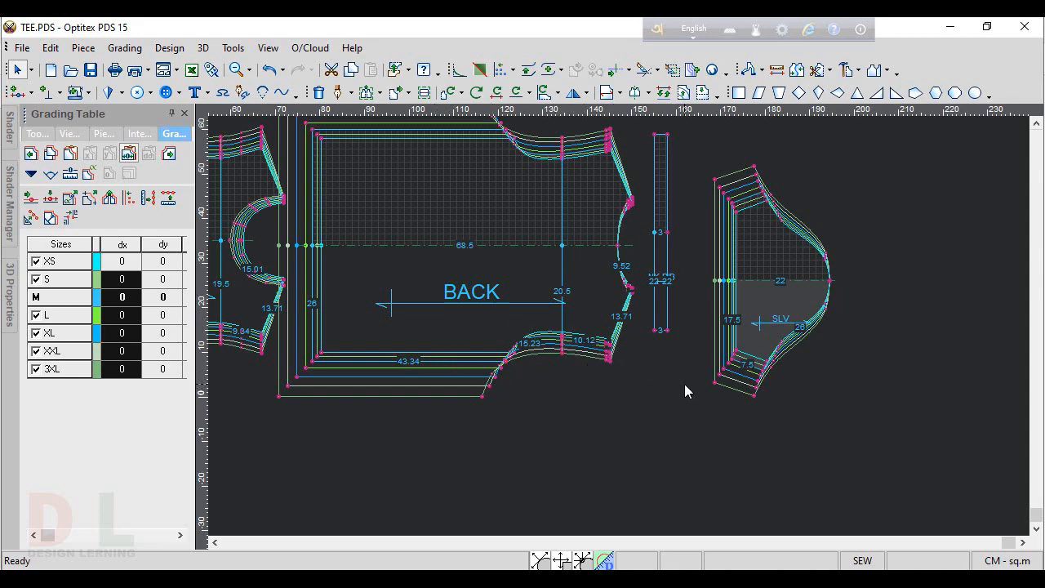
scroll(620, 333, down, 1)
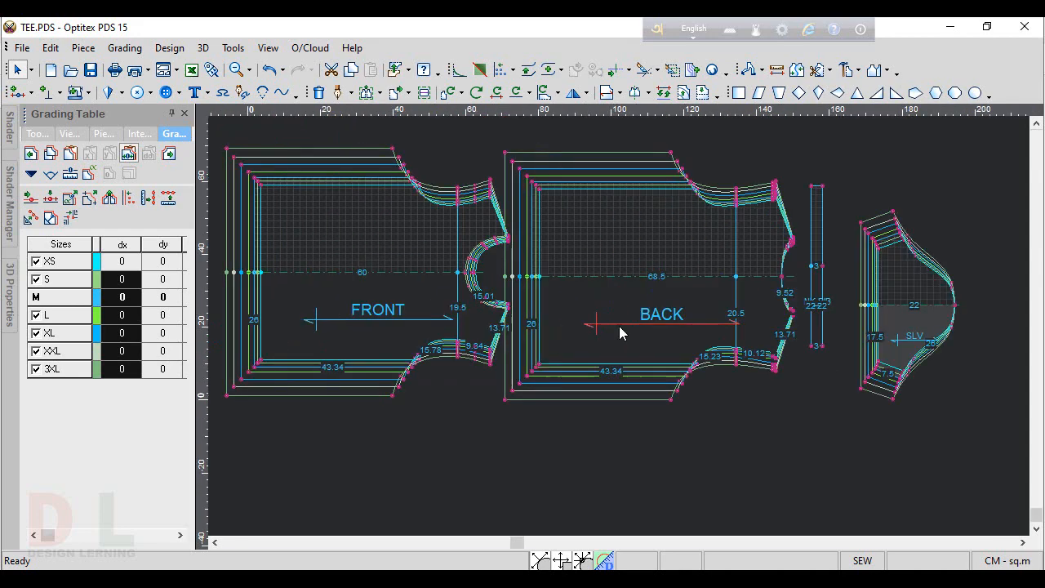
scroll(621, 333, up, 2)
scroll(620, 326, down, 1)
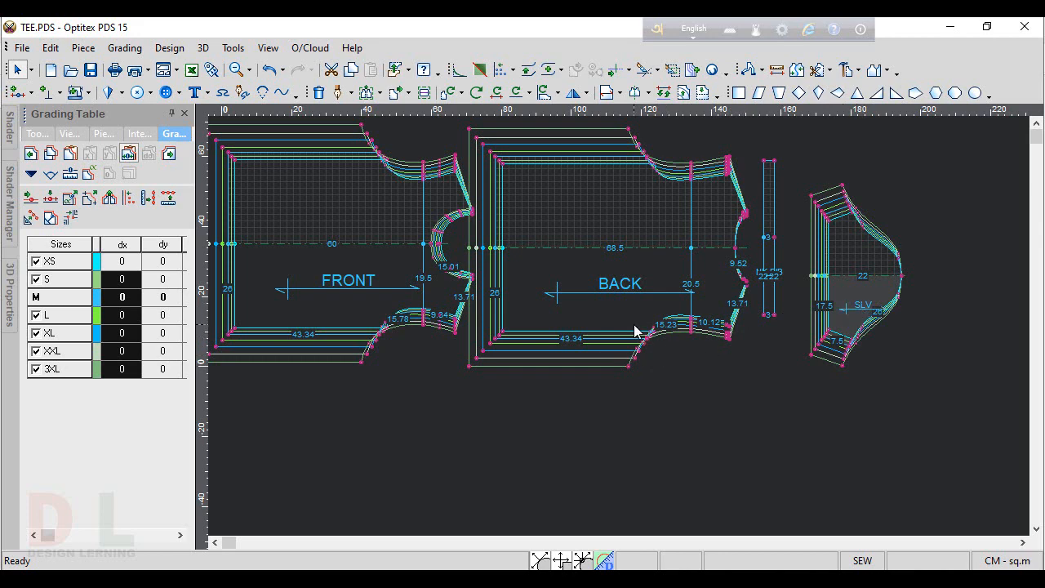
scroll(634, 324, up, 1)
click(268, 47)
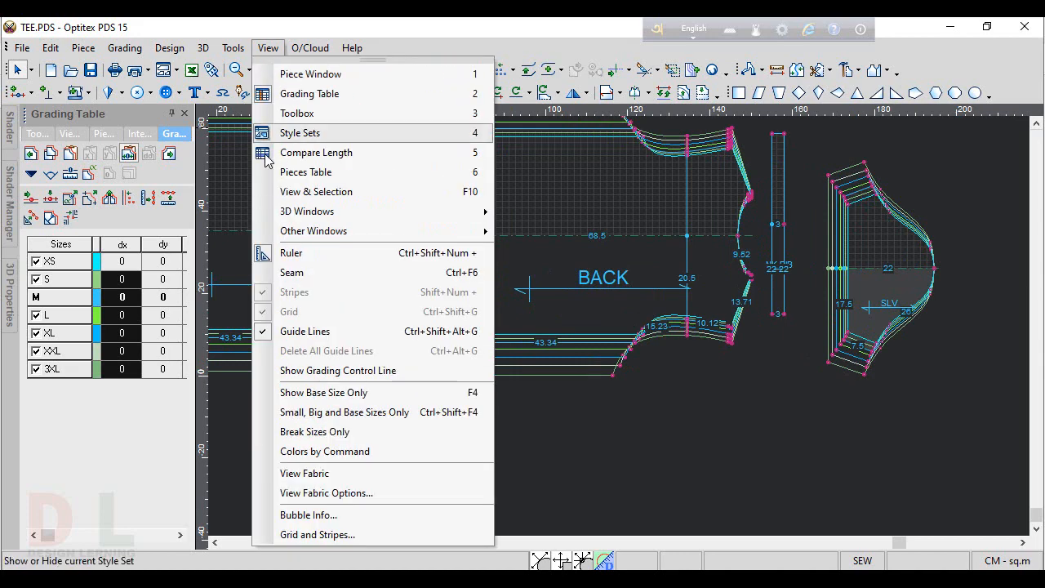
click(285, 152)
scroll(678, 245, up, 4)
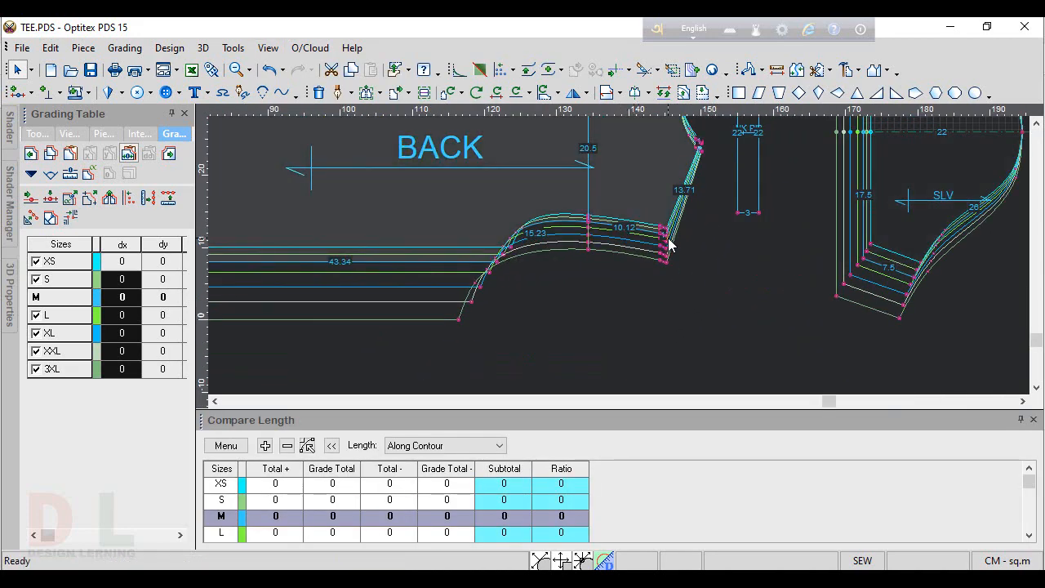
drag(667, 238, 497, 262)
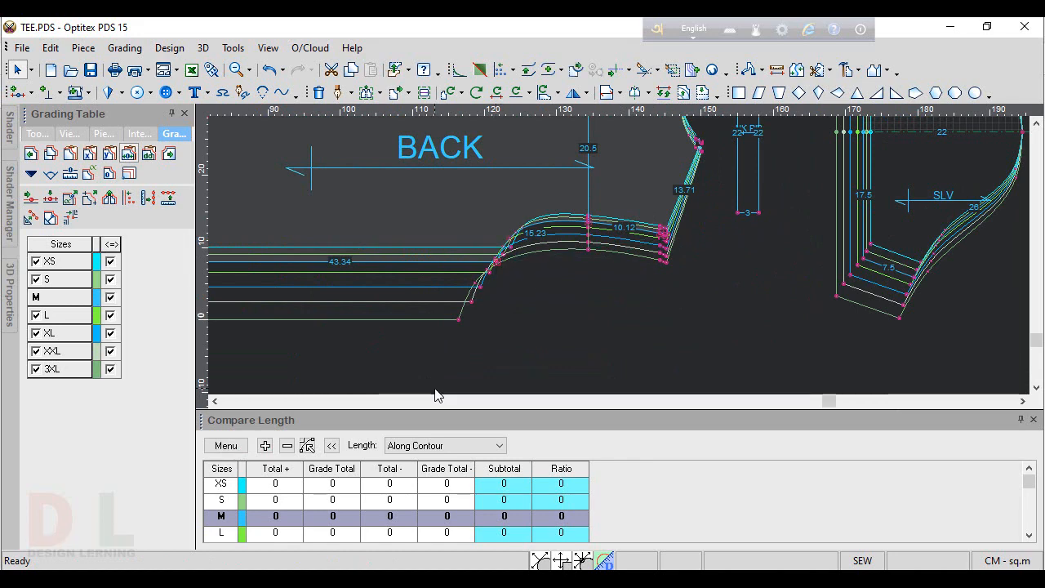
click(265, 445)
Step: Add the front armhole, from shoulder tip to underarm, as a second plus length in the comparison
scroll(623, 261, down, 3)
scroll(623, 261, up, 3)
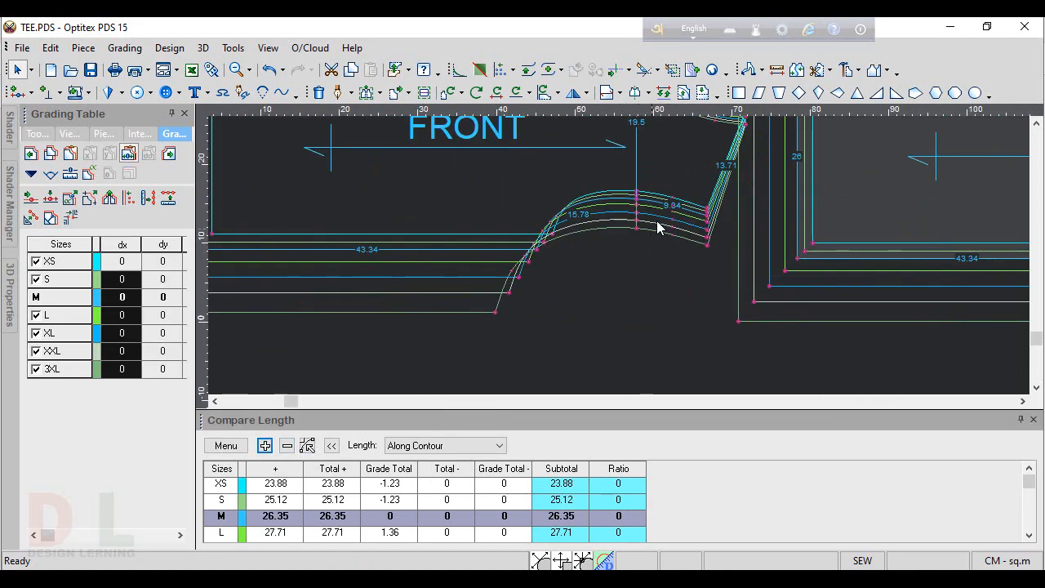
click(696, 203)
click(707, 218)
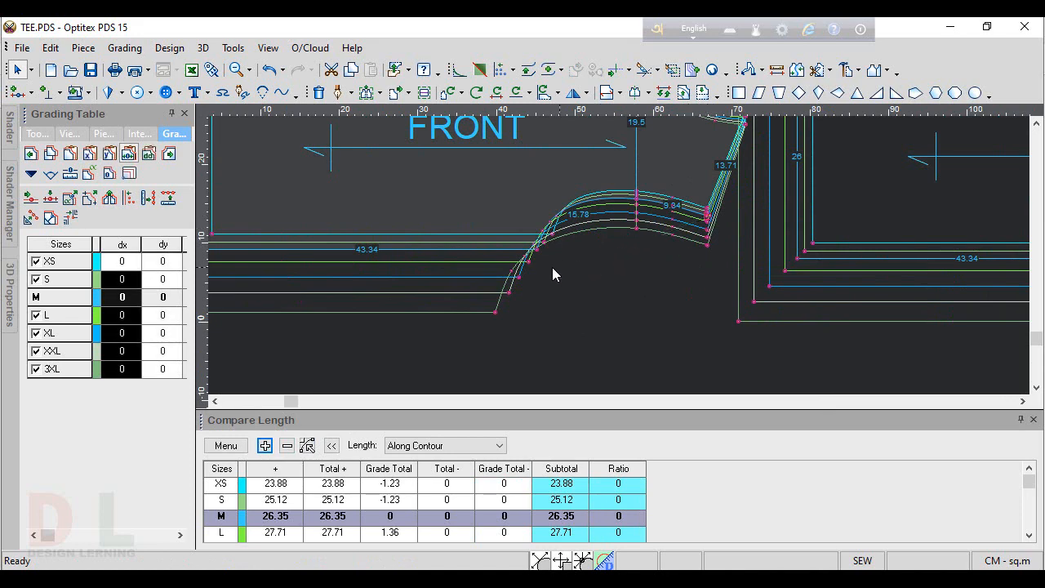
click(536, 256)
click(264, 445)
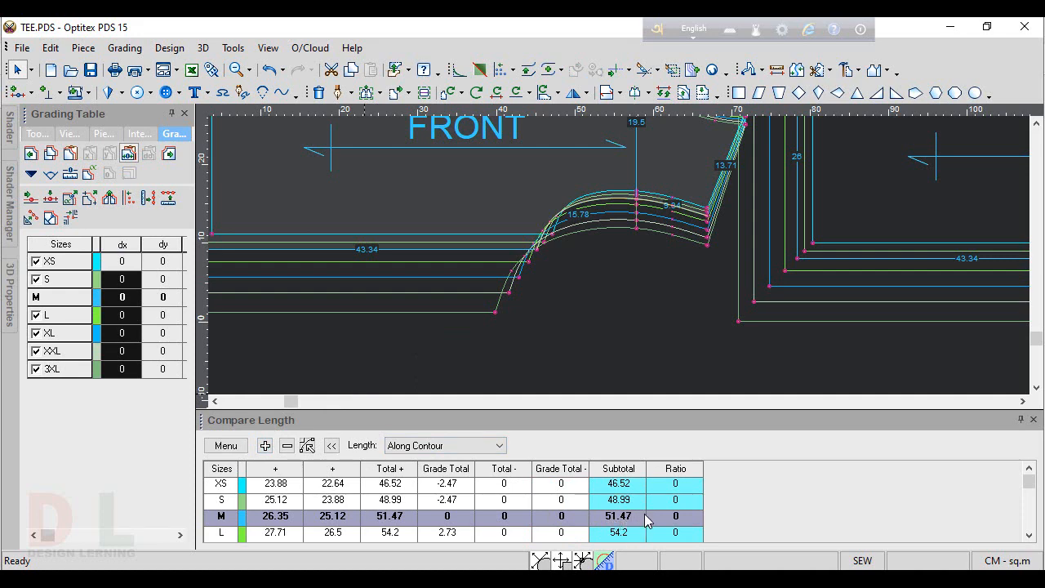
Step: Add the sleeve cap curve from cap top to underarm twice as minus lengths in the comparison
scroll(621, 262, down, 2)
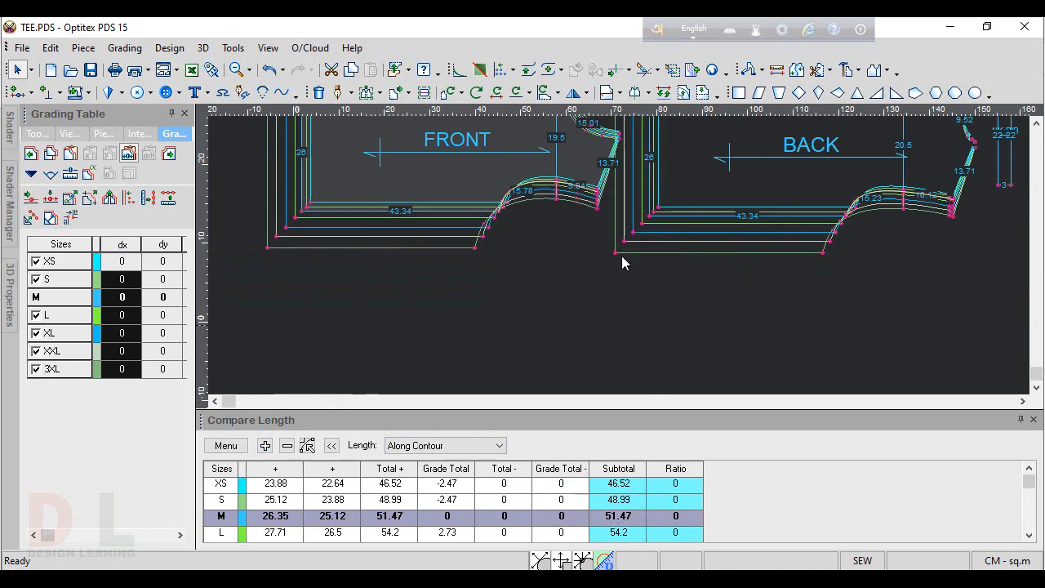
scroll(622, 257, down, 2)
scroll(954, 220, down, 2)
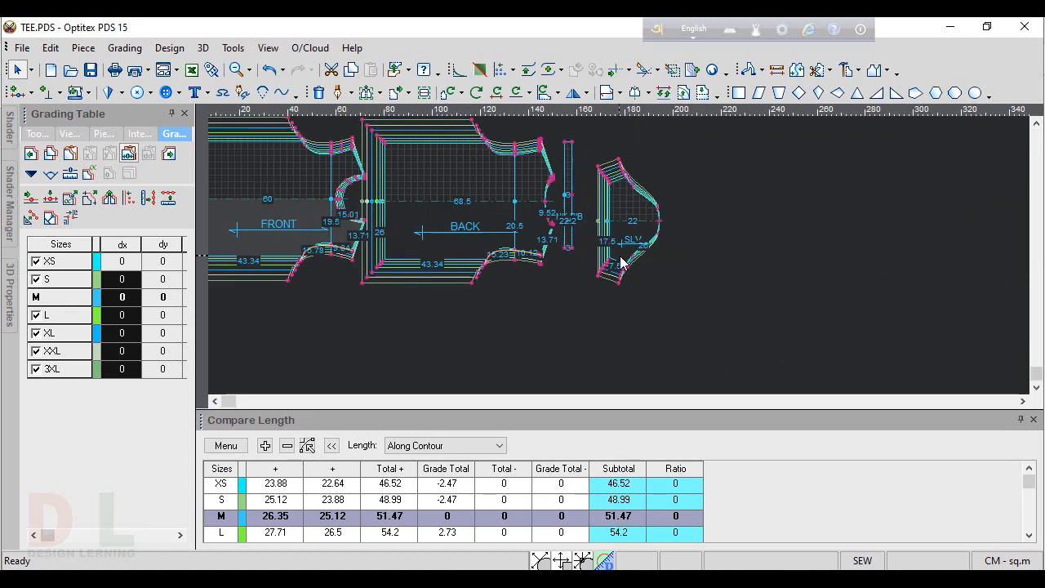
scroll(621, 261, up, 2)
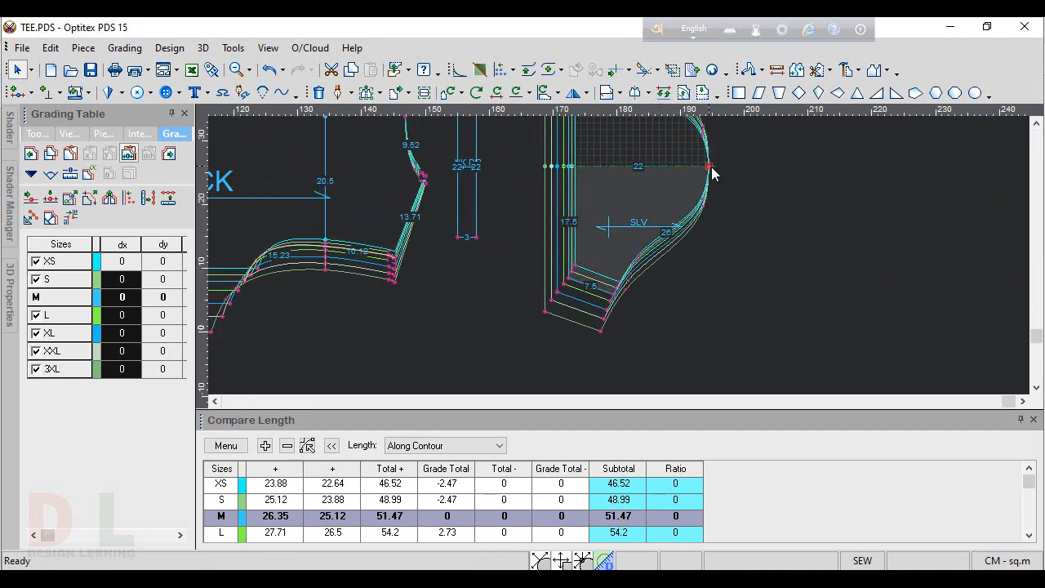
drag(711, 168, 614, 295)
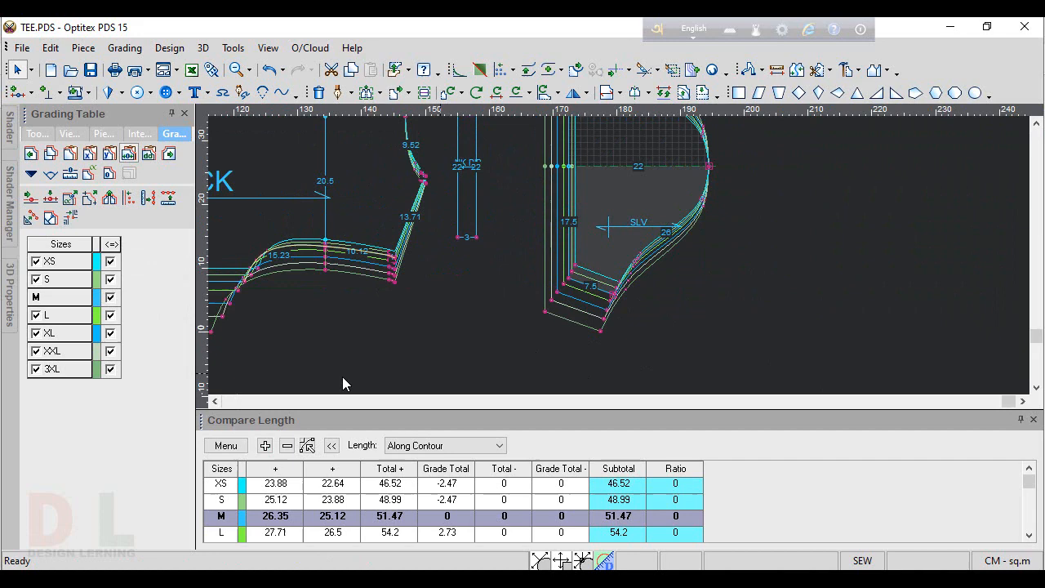
click(287, 445)
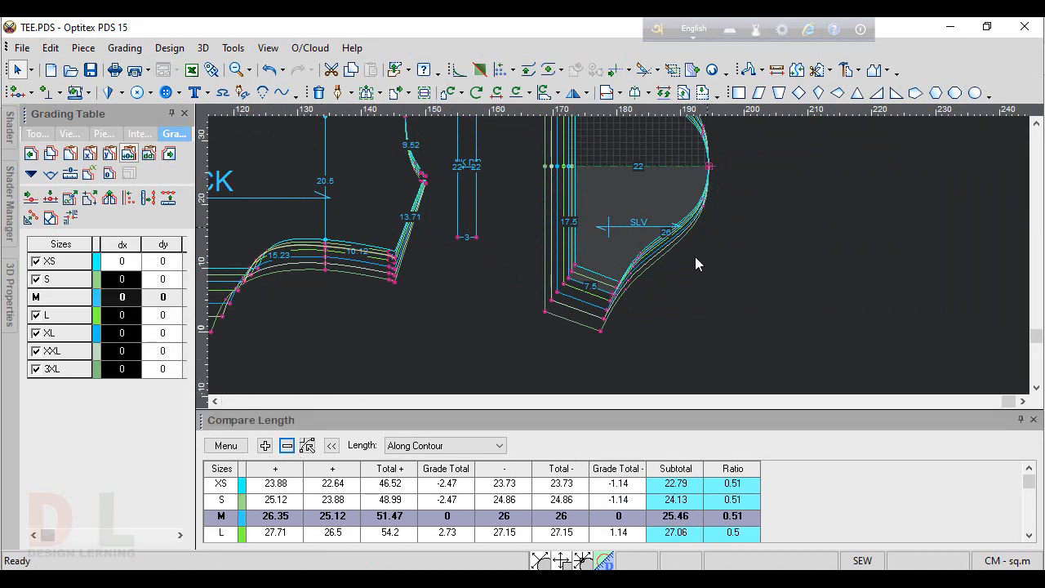
drag(697, 258, 614, 295)
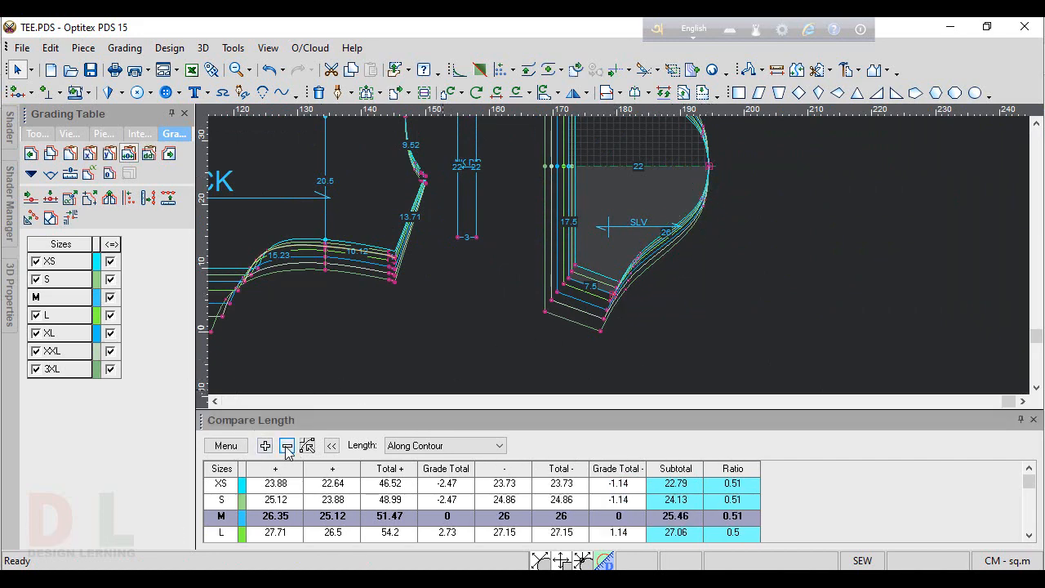
click(287, 448)
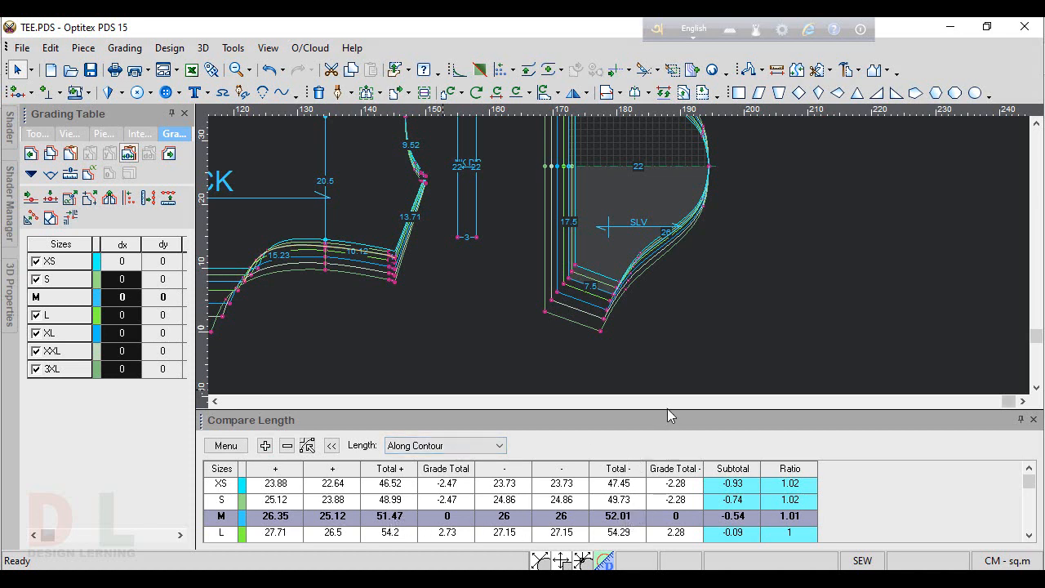
Step: Enlarge the Compare Length table to list all sizes through 3XL and compare the armhole totals with the sleeve cap totals
drag(668, 411, 665, 336)
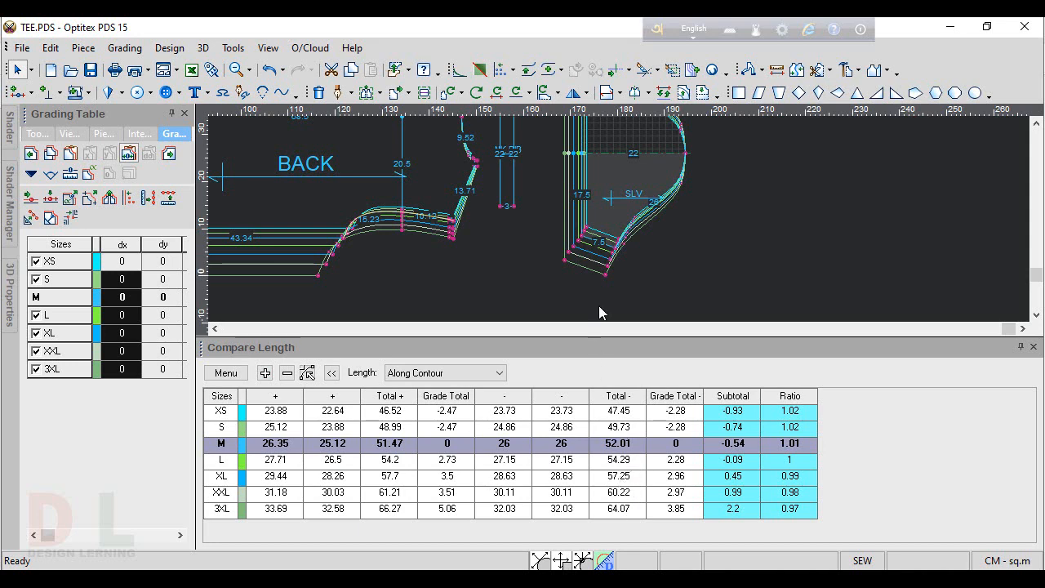
scroll(621, 224, down, 3)
scroll(620, 223, up, 3)
scroll(619, 220, down, 3)
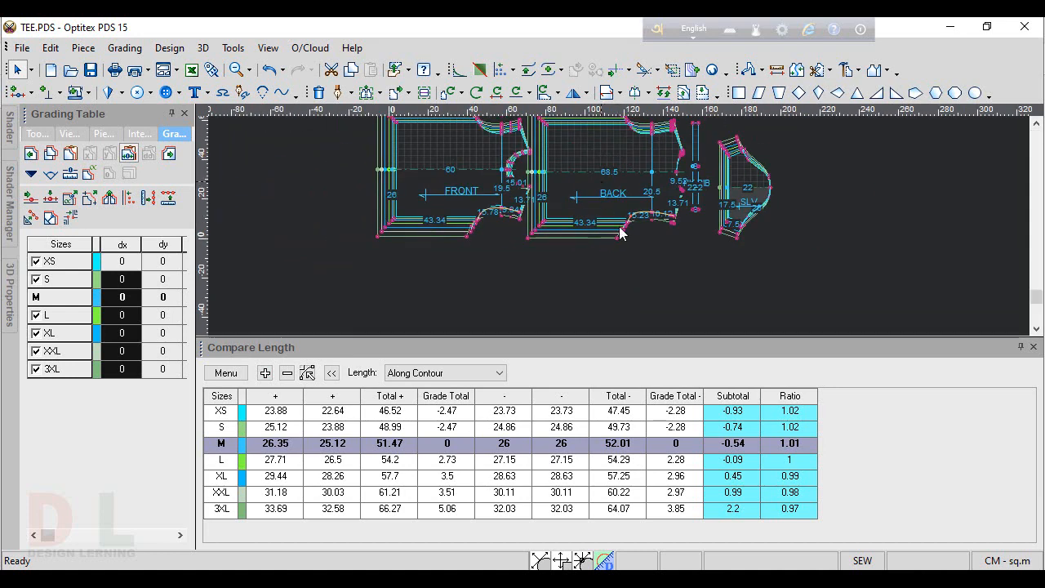
scroll(637, 262, up, 2)
Step: Set the back underarm point's dx grading to -1 for XL and XXL
click(664, 297)
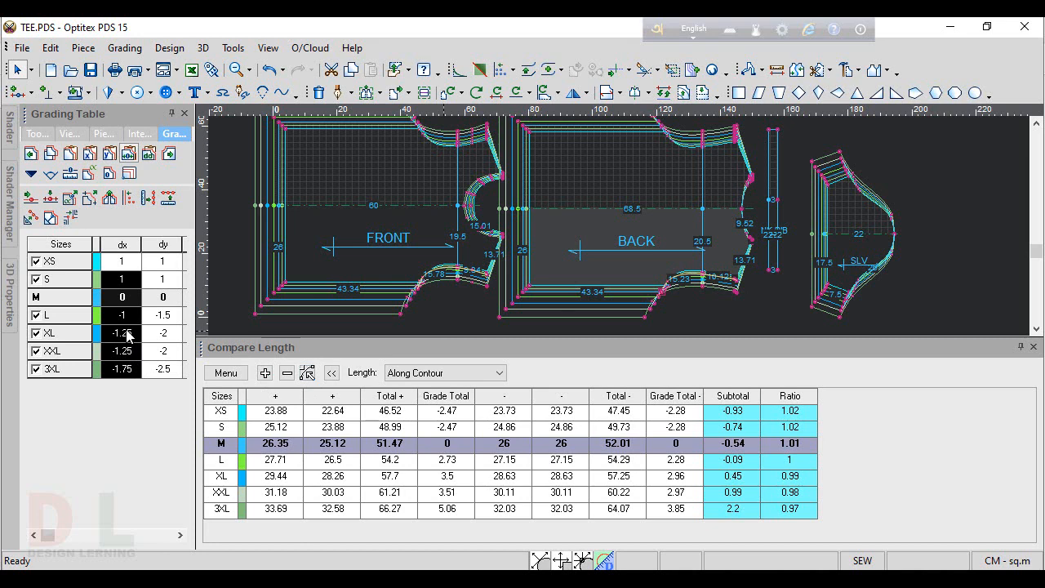
drag(127, 336, 125, 353)
text(-)
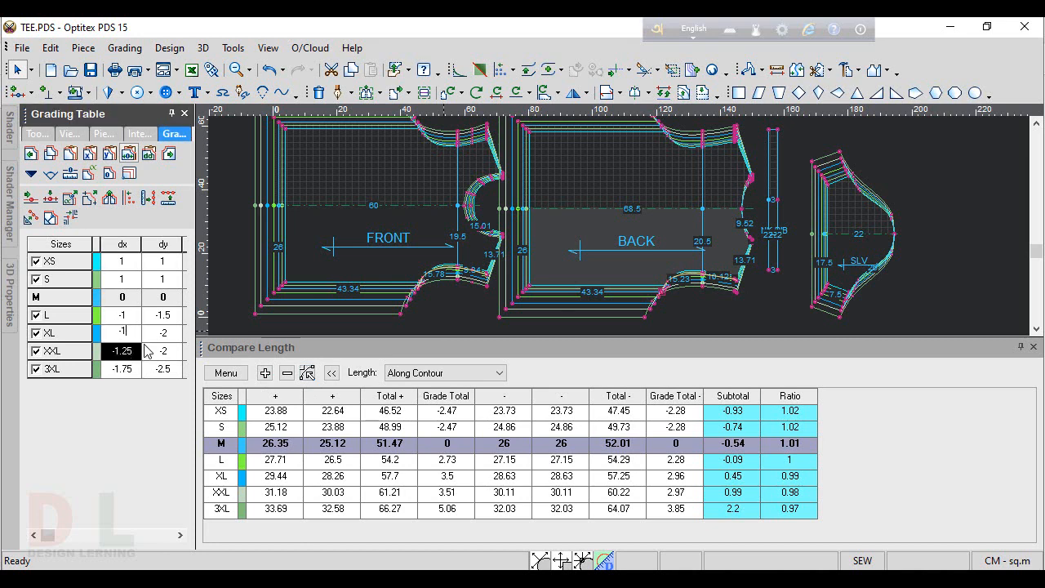
text(1)
key(Return)
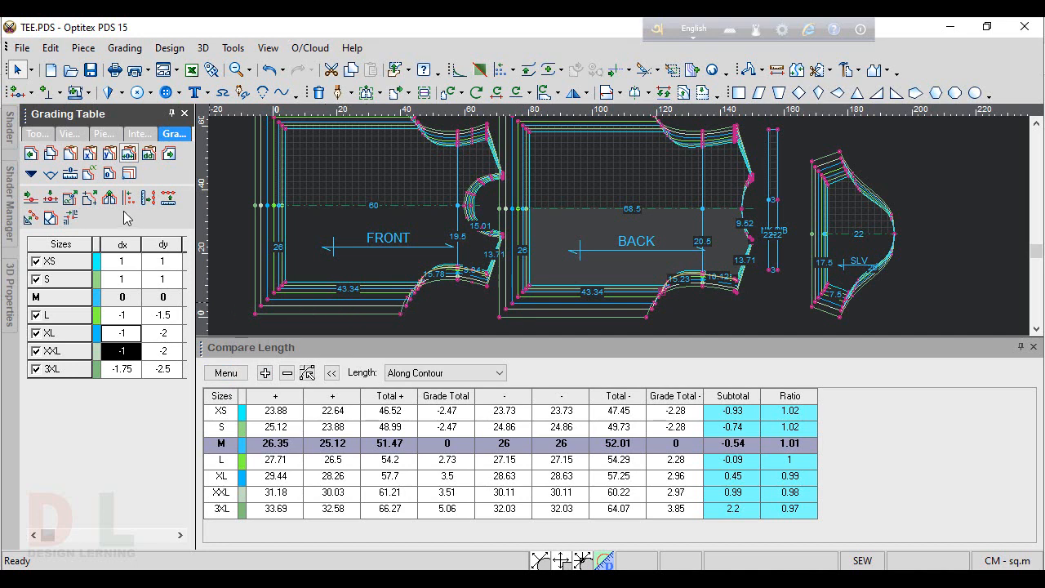
Step: Set the front underarm point's dx grading to -1 for XL and XXL, and update the Compare Length values
click(419, 296)
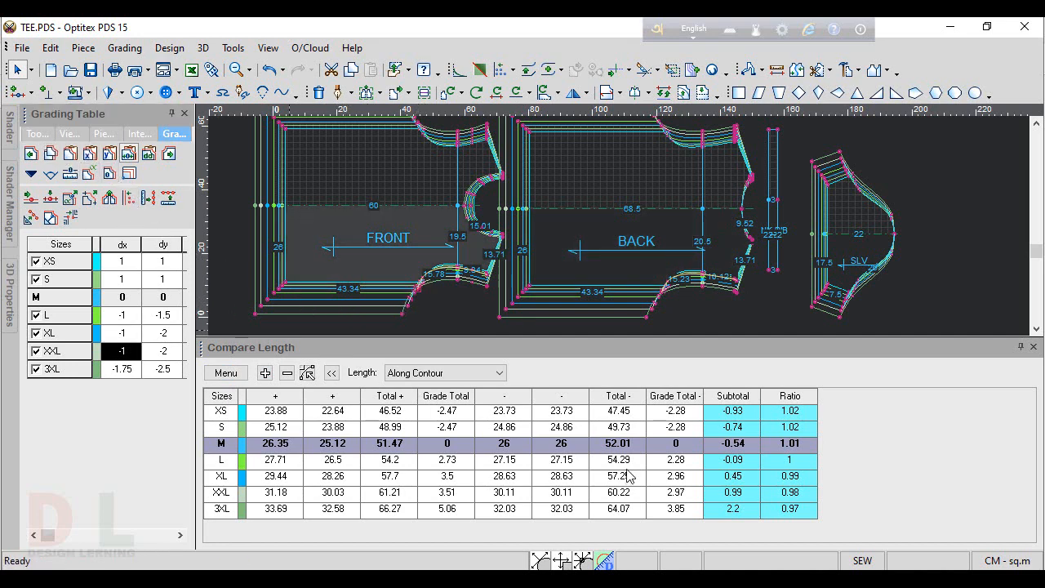
click(226, 373)
click(247, 427)
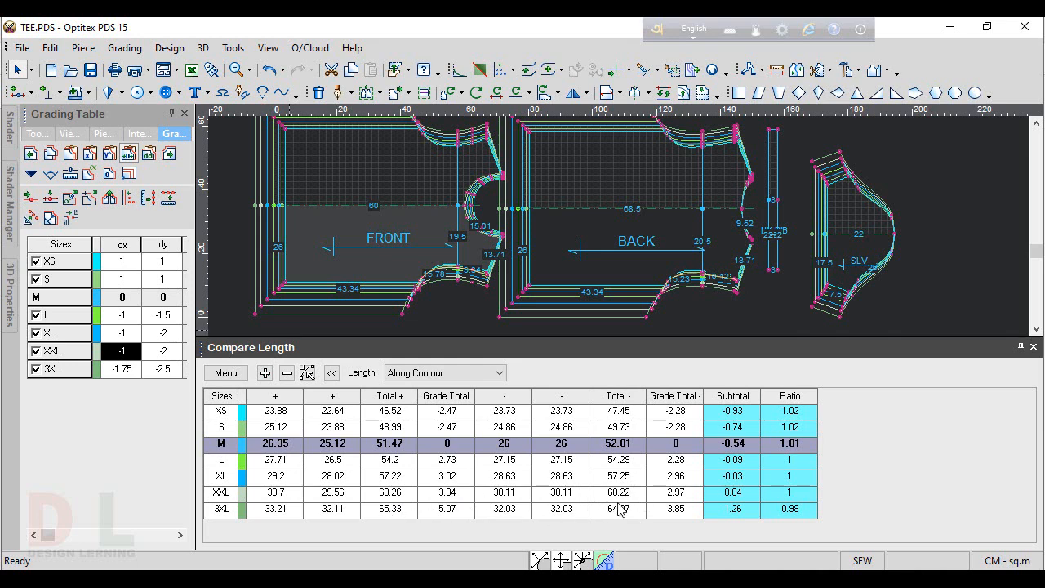
Step: Set the 3XL dx grading to -1 at both the front and back underarm points, and update the Compare Length values
click(135, 369)
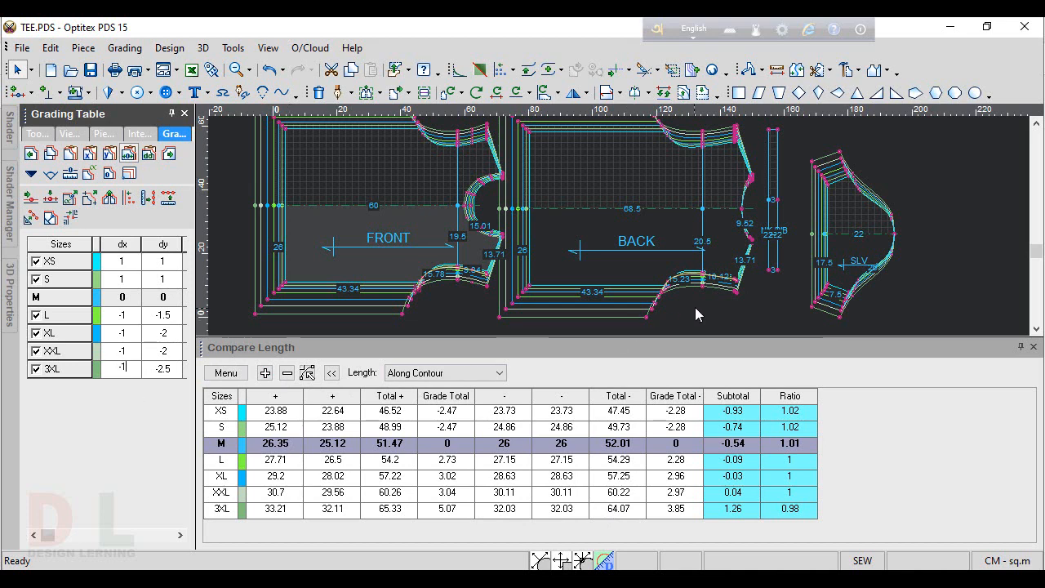
click(663, 301)
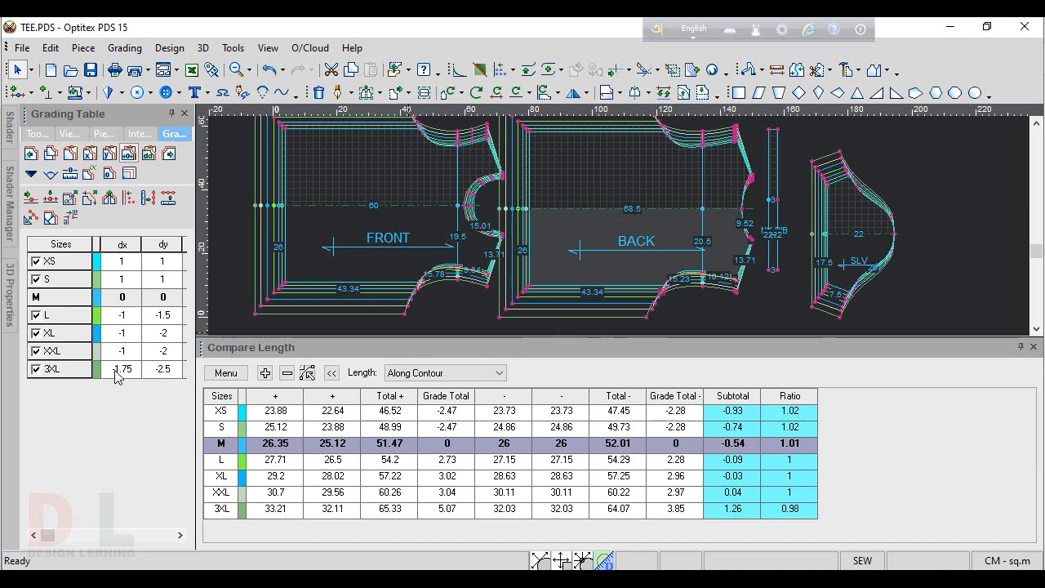
drag(135, 370, 127, 370)
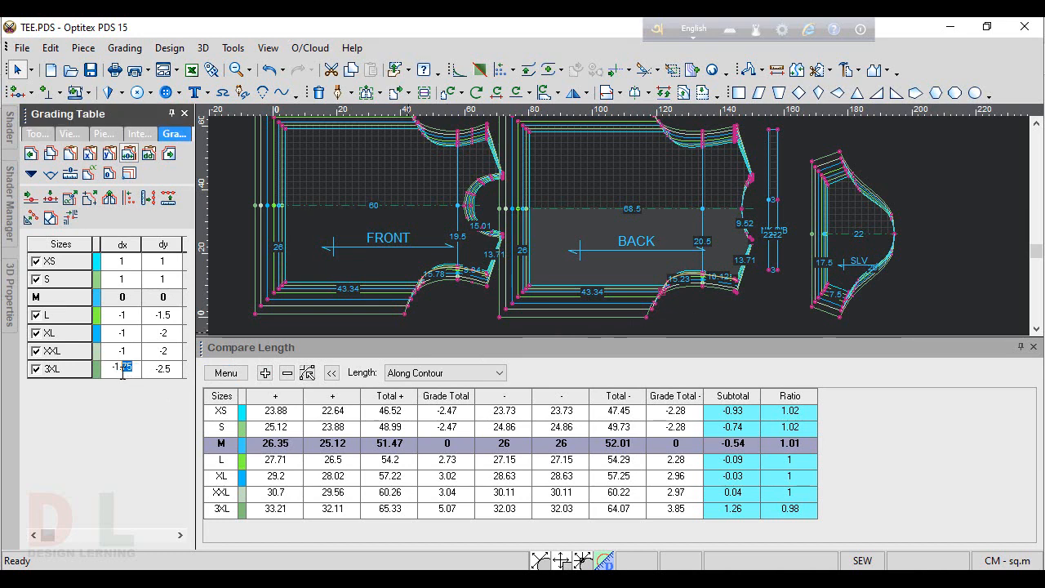
key(BackSpace)
click(439, 310)
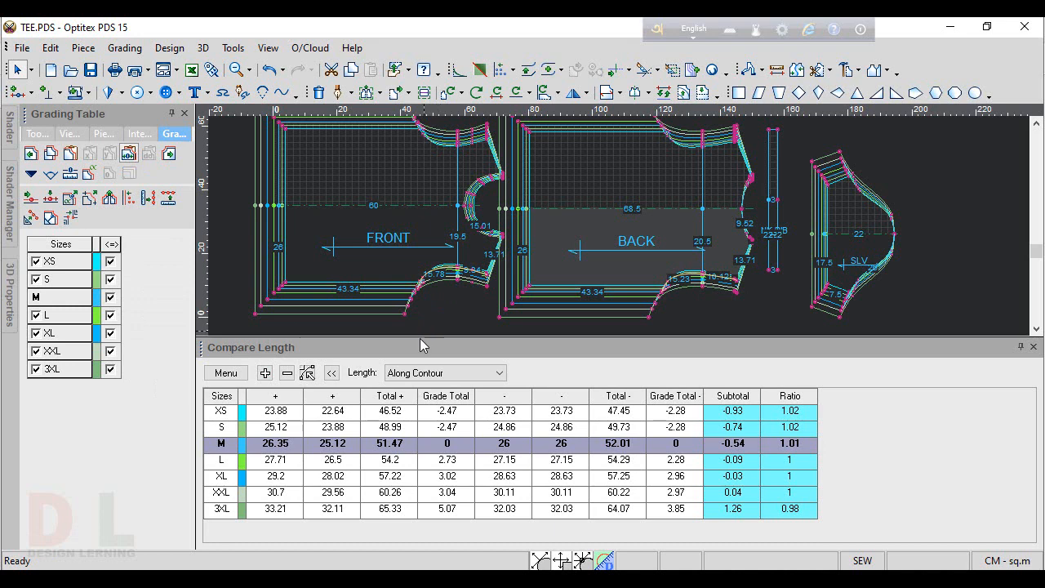
click(227, 374)
click(258, 431)
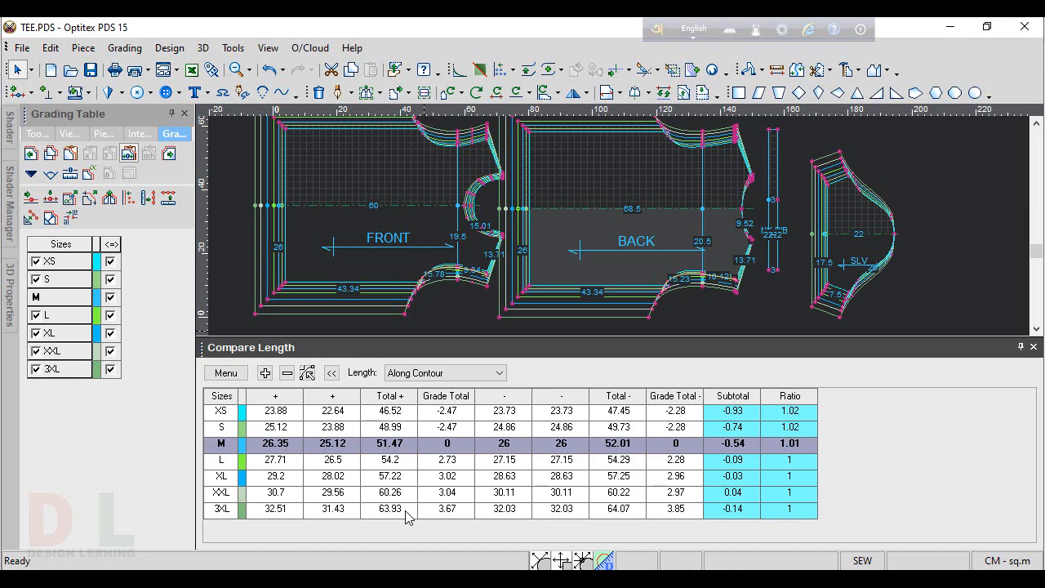
Step: Set the back underarm point's dx grading to 1.25 for S and XS
scroll(634, 466, down, 1)
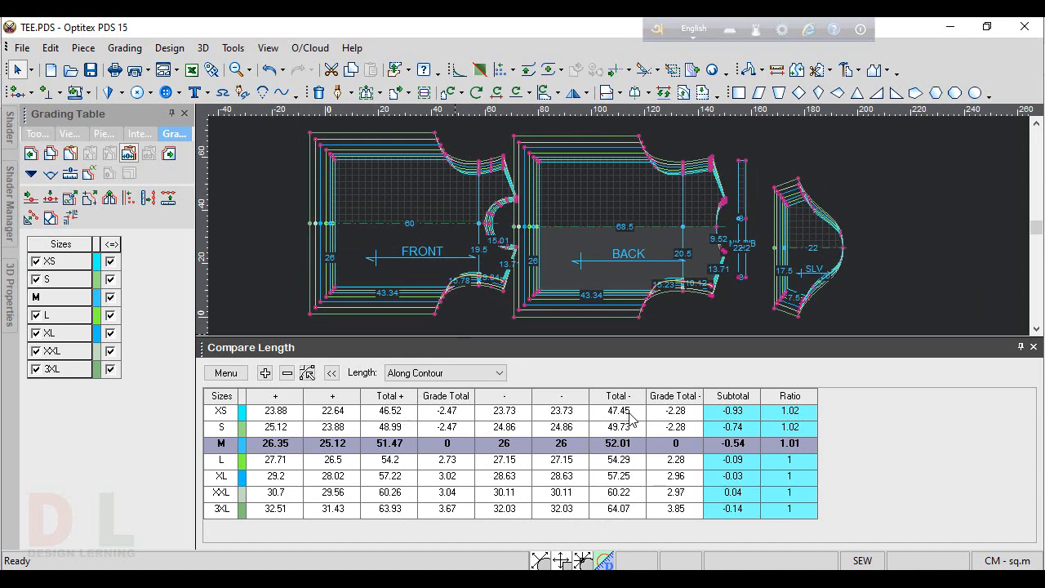
scroll(629, 220, up, 4)
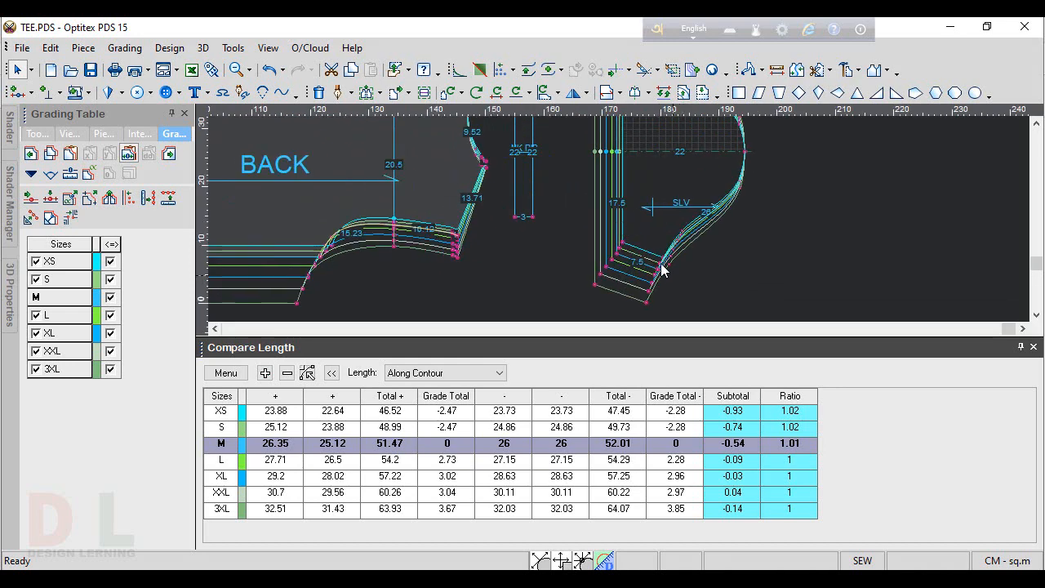
click(335, 235)
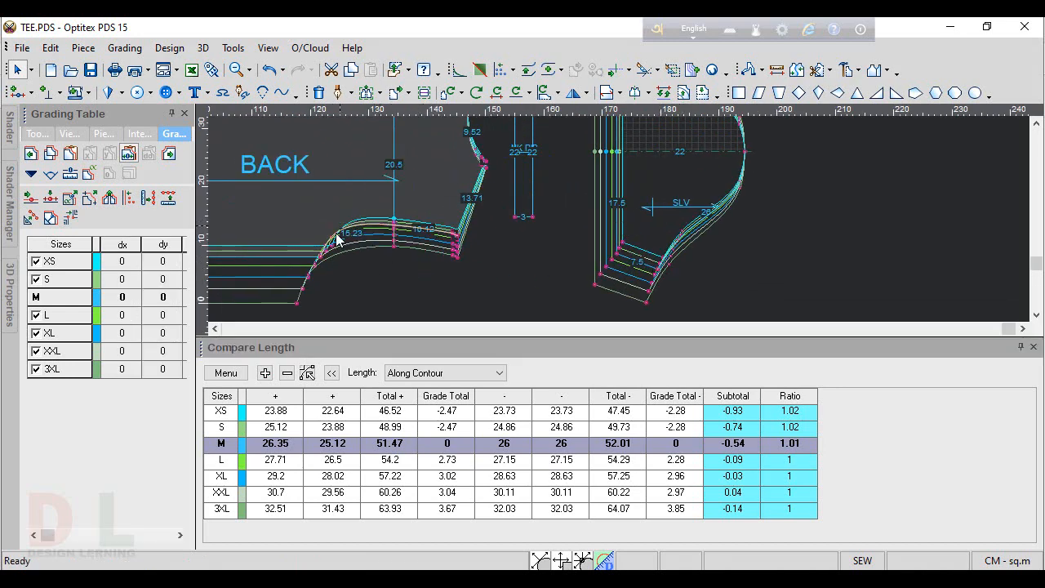
double_click(137, 281)
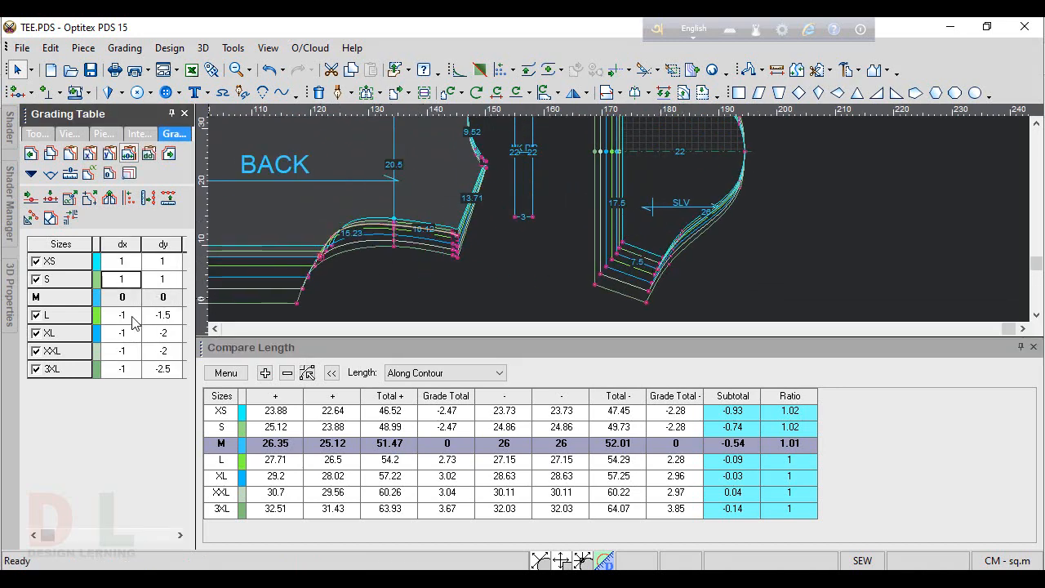
text(1.25)
key(Up)
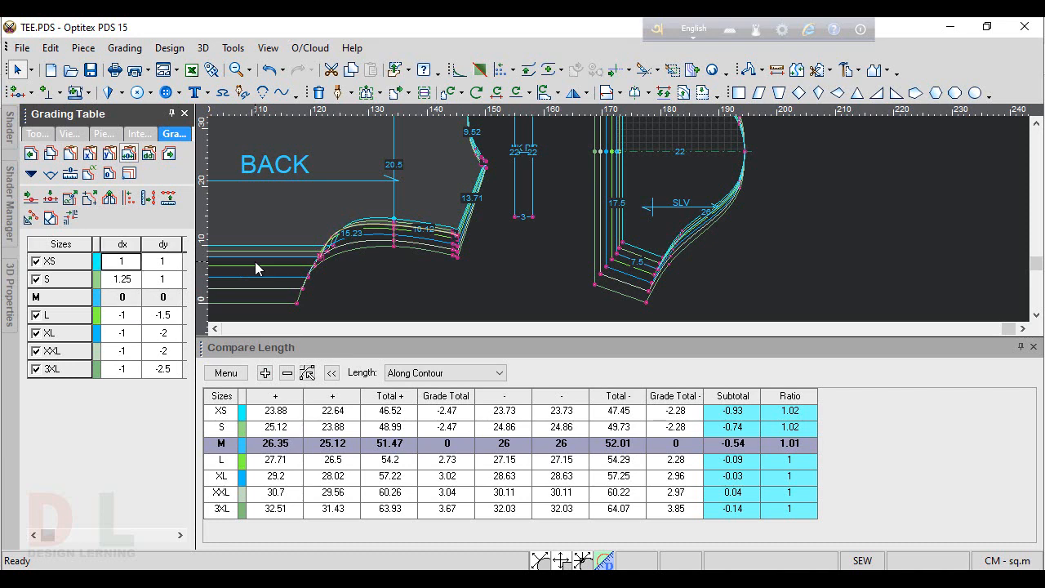
text(1.25)
drag(134, 258, 115, 258)
click(130, 261)
Step: Reduce the back underarm point's dx grading to 0.75 for S and XS
click(131, 282)
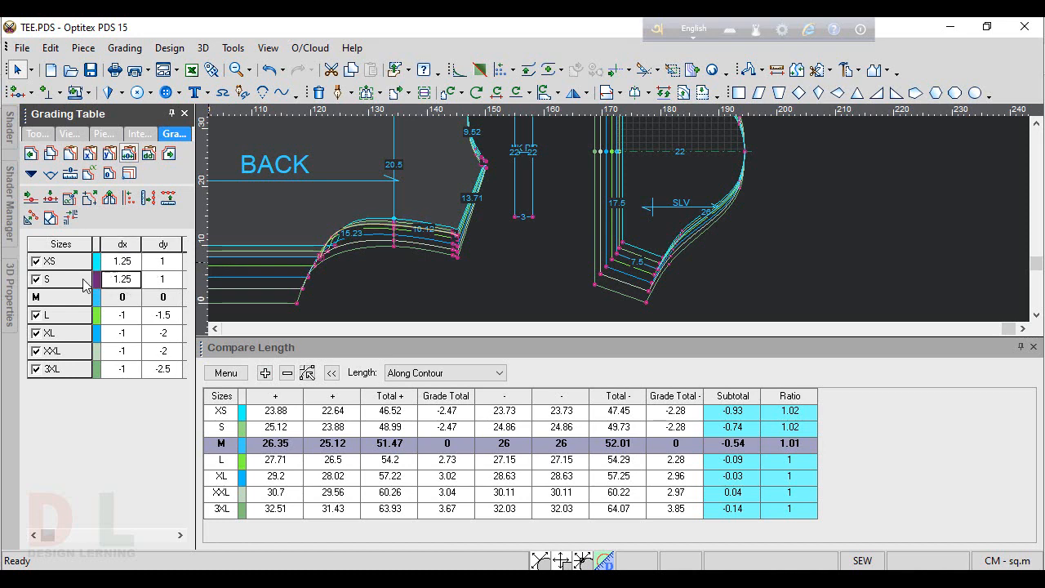
key(BackSpace)
text(.75)
click(133, 261)
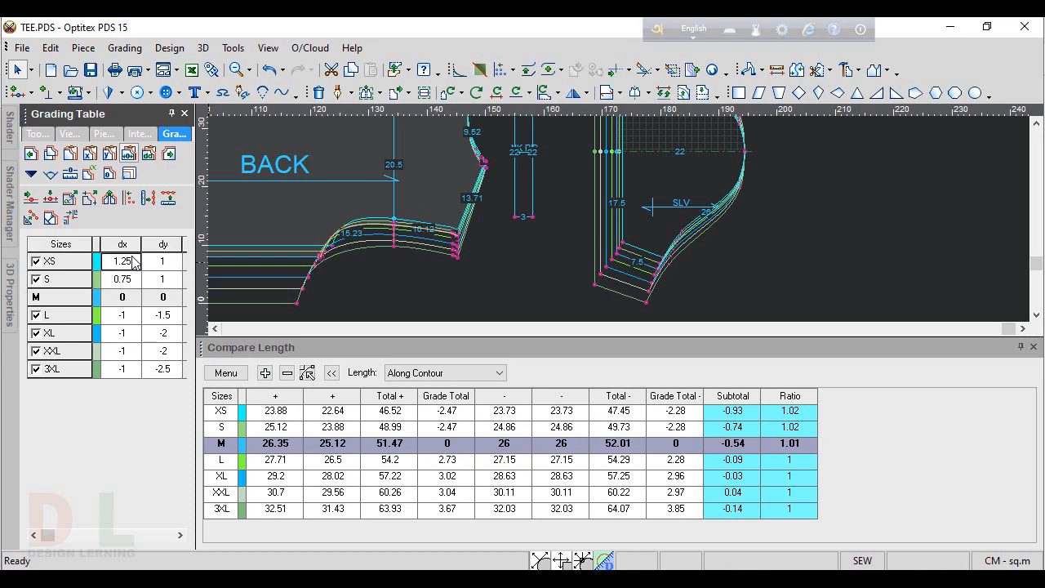
key(BackSpace)
Step: Paste the copied grading onto the front underarm point, with dx 1.25 for XS and 0.75 for S, and update the Compare Length values
scroll(429, 243, down, 2)
scroll(469, 214, up, 1)
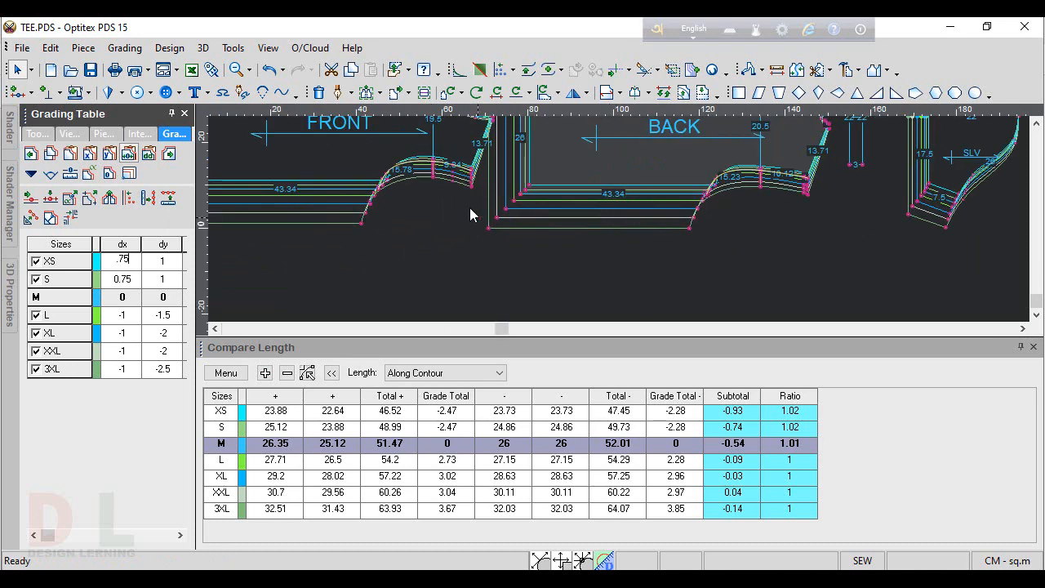
click(380, 195)
scroll(621, 225, up, 2)
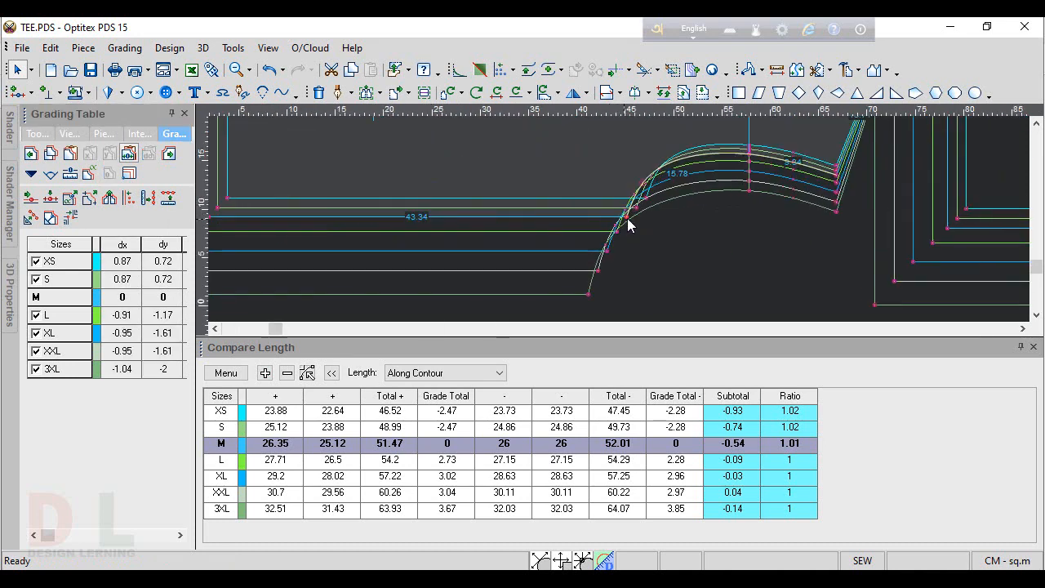
click(627, 218)
click(90, 159)
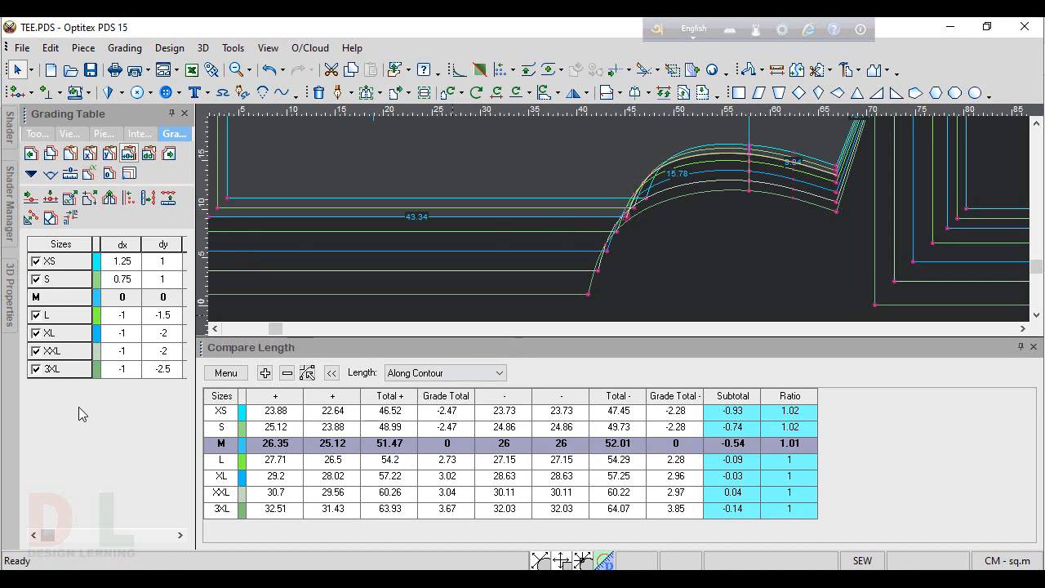
click(226, 373)
click(247, 428)
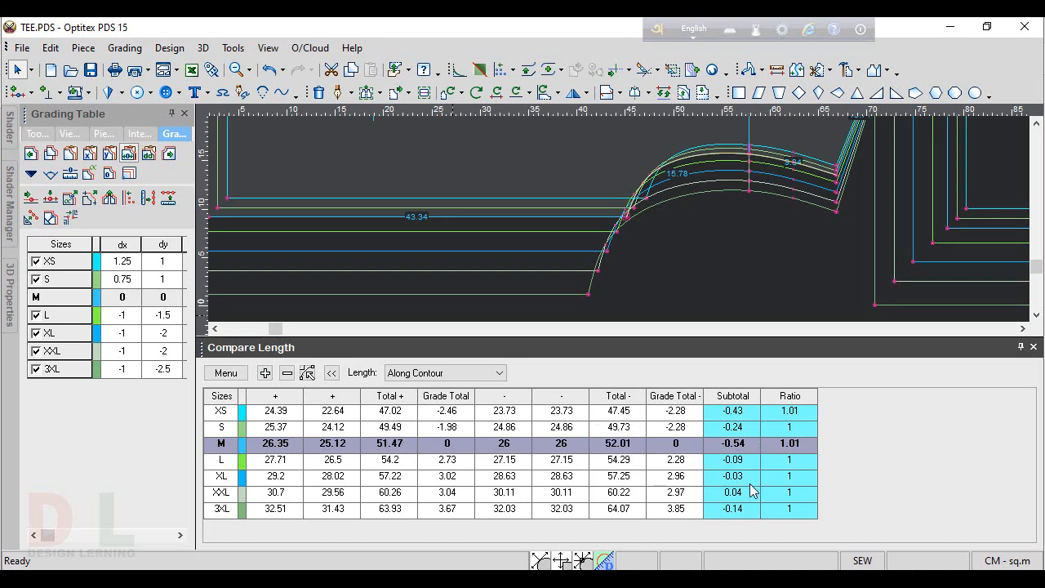
Step: Review the subtotals and the full set of graded pieces, and close the Compare Length table
click(739, 453)
scroll(711, 203, down, 5)
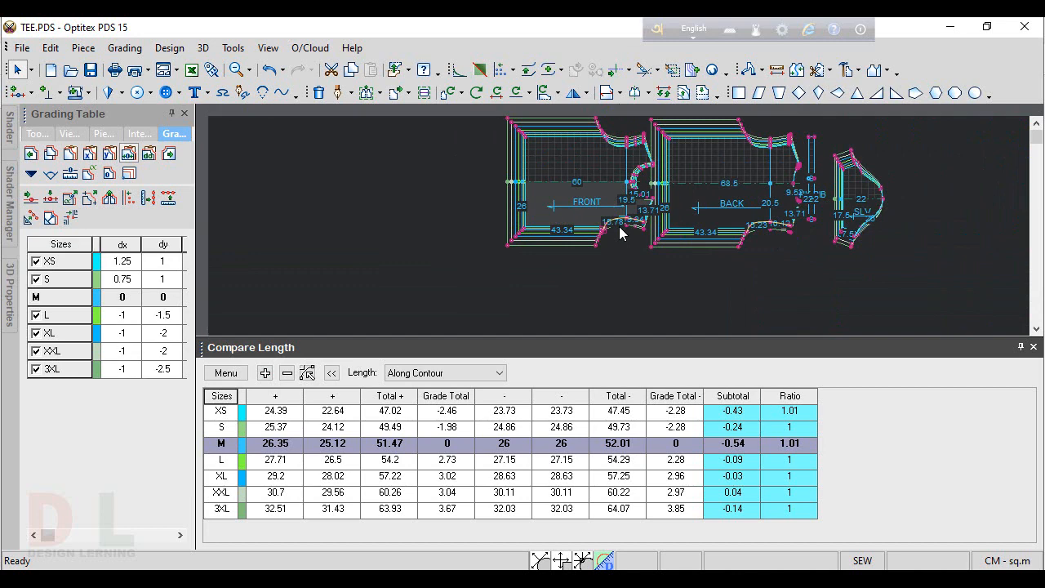
scroll(713, 234, down, 1)
scroll(662, 214, down, 1)
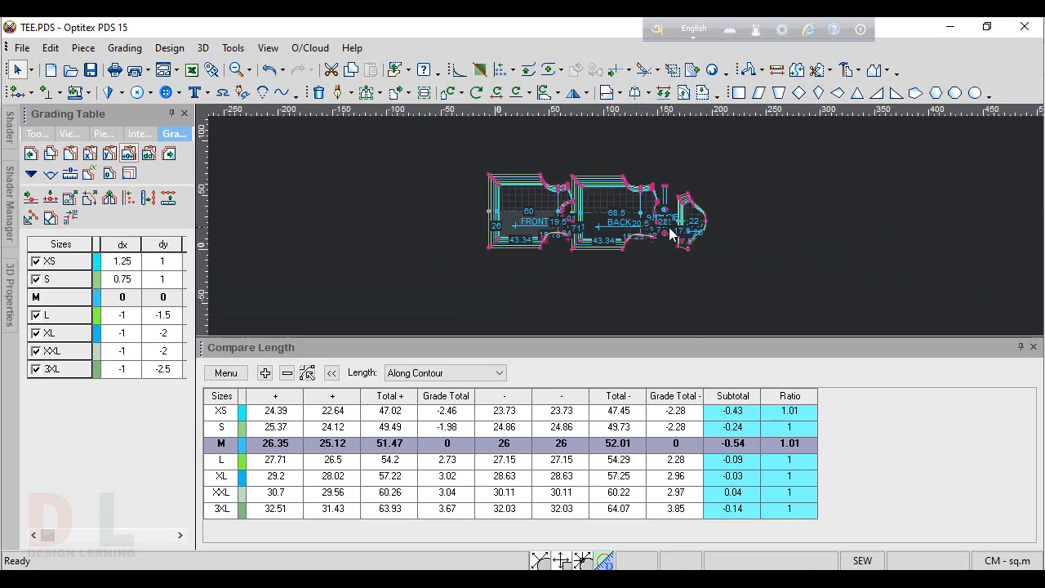
scroll(627, 233, up, 2)
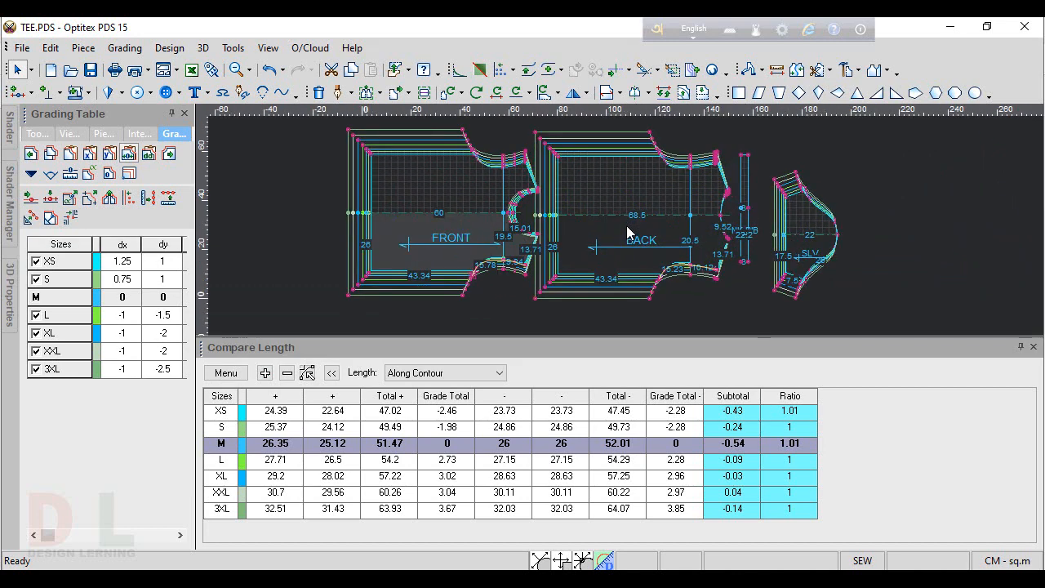
click(1033, 347)
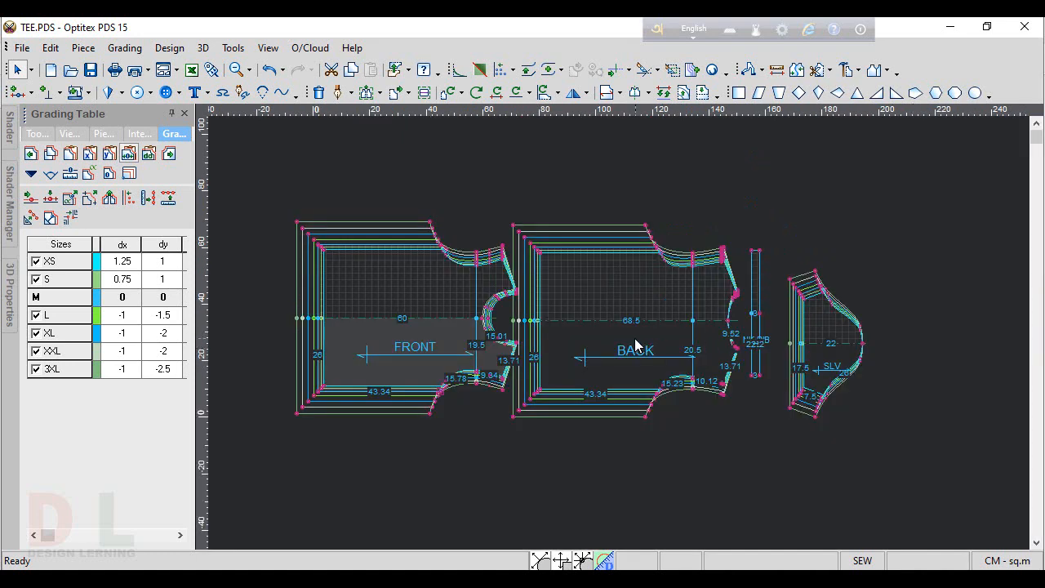